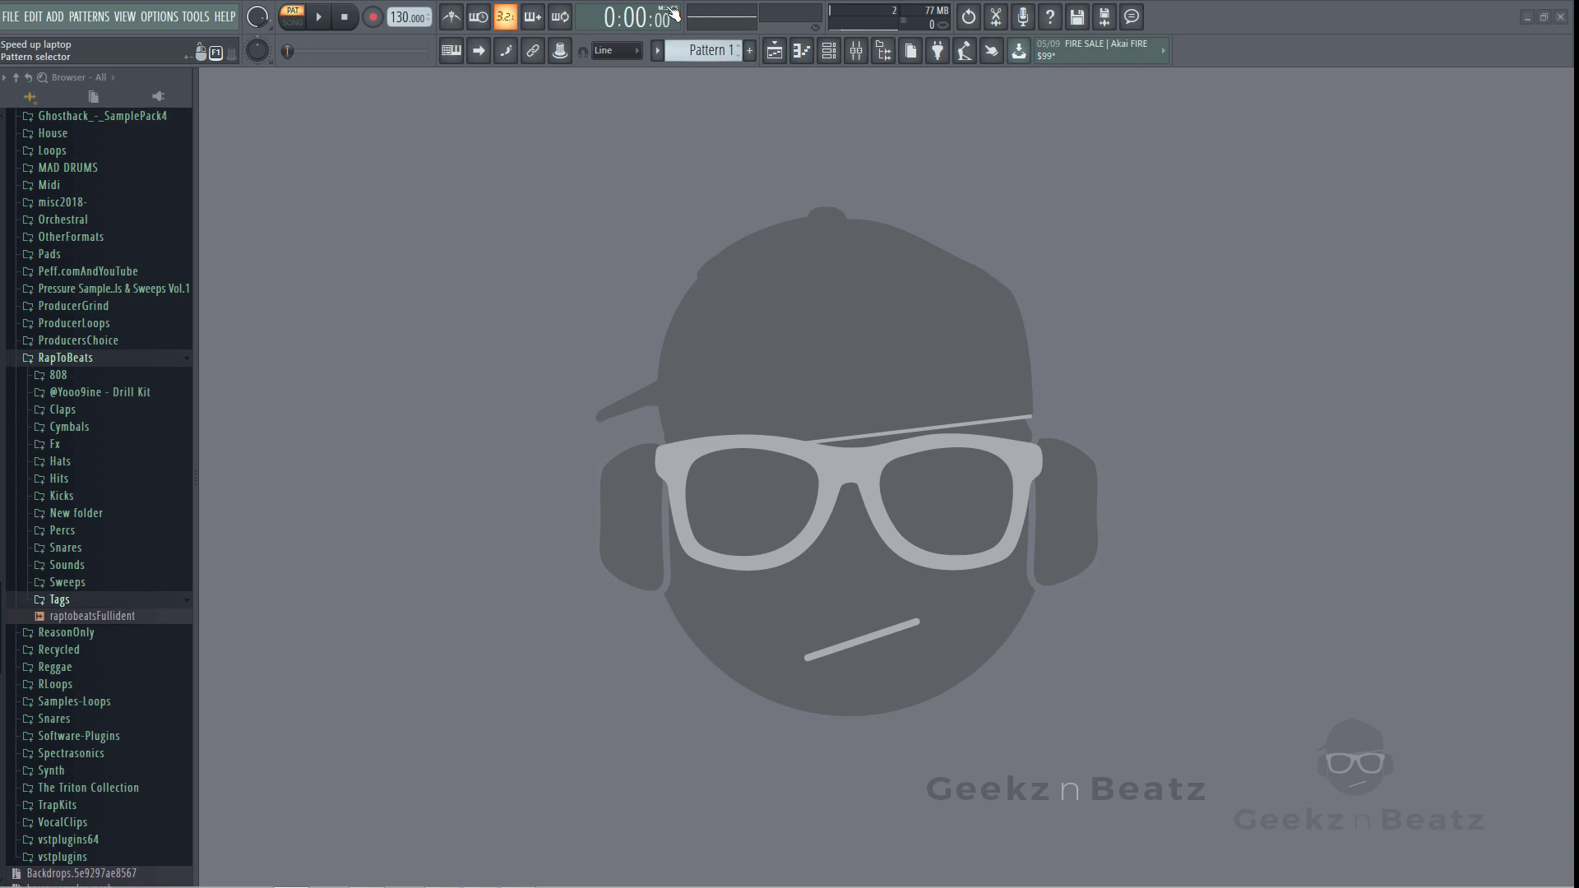
# Step: Open Task Manager with Ctrl+Shift+Esc to see processes sorted by disk usage, currently 2%
pyautogui.hotkey('ctrl', 'shift', 'Escape')
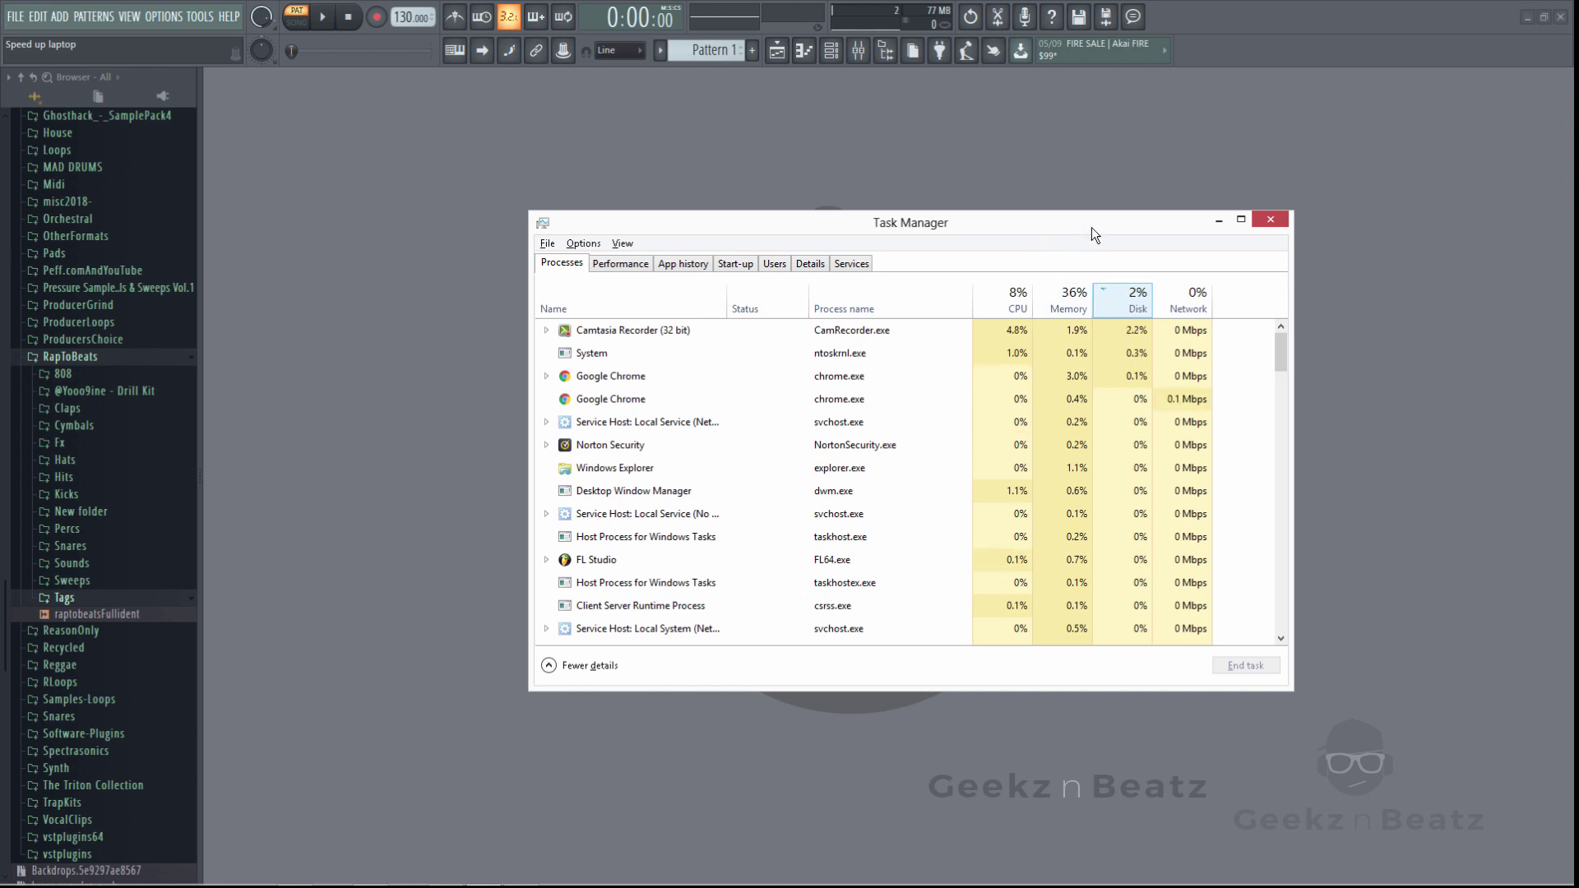
# Step: Close Task Manager, leaving the FL Studio 20 empty playlist as the only window
pyautogui.moveTo(1103, 228); pyautogui.dragTo(1362, 212)
pyautogui.click(1270, 219)
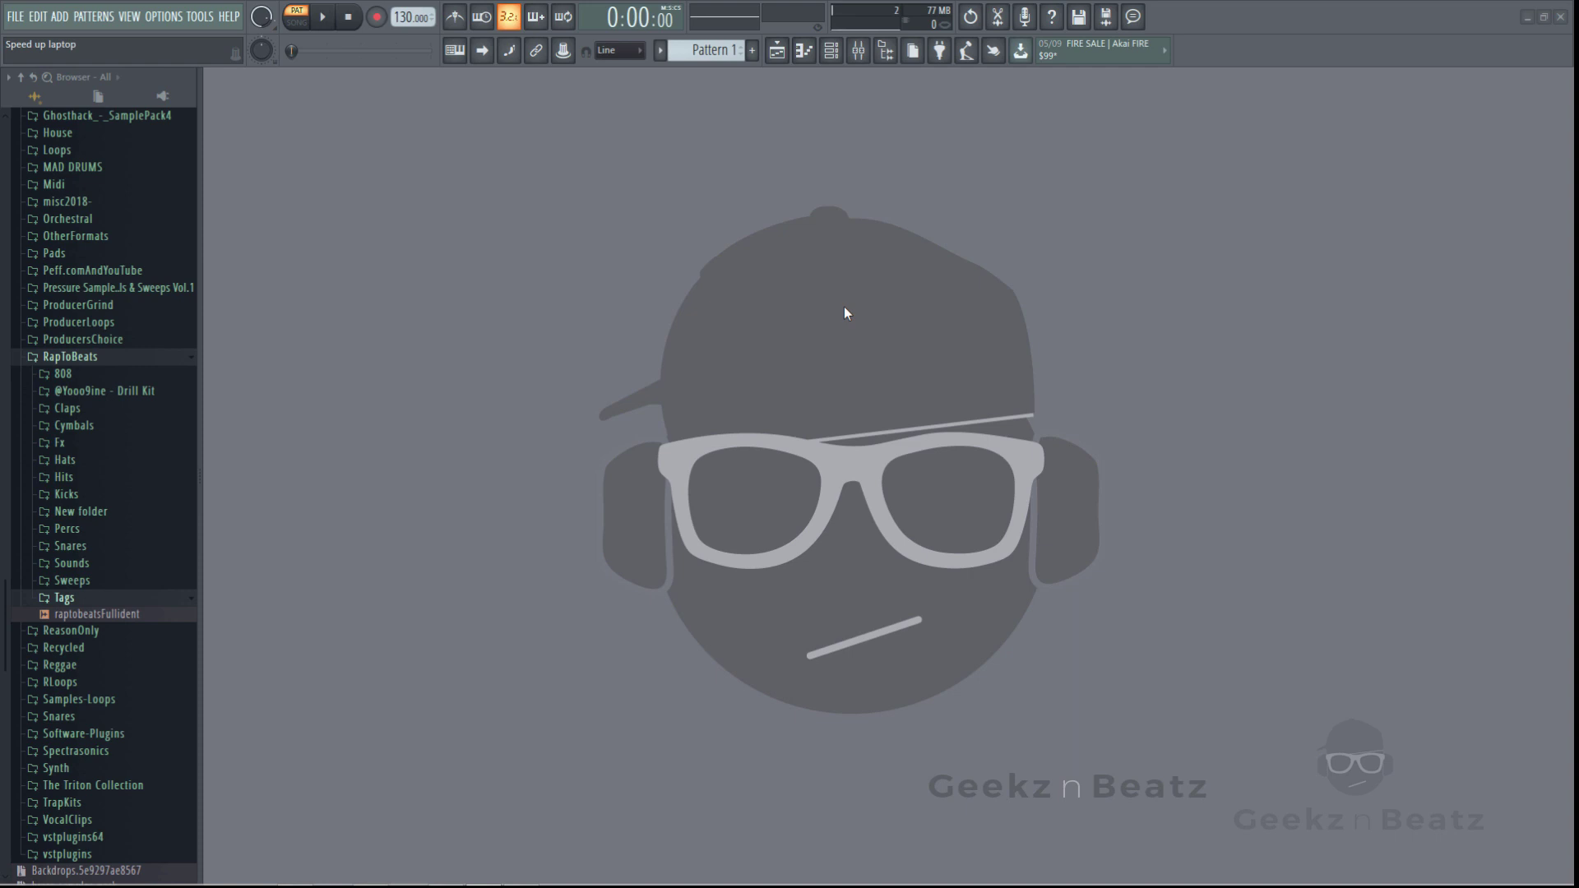
pyautogui.moveTo(6, 882)
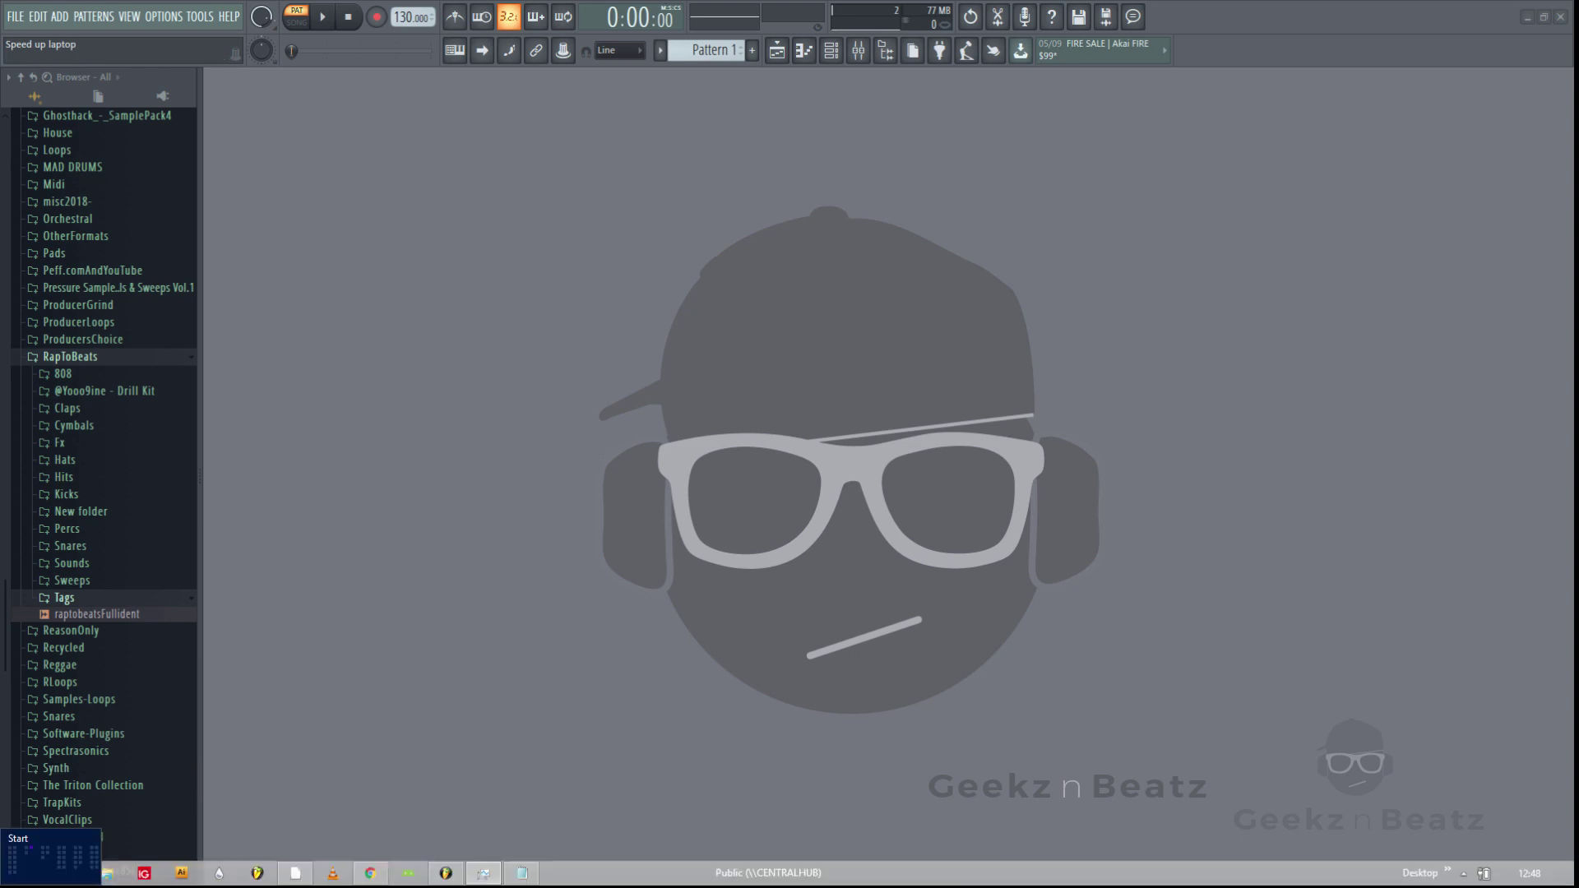
# Step: Review each drive's free space in Computer, cancel the accidental Seagate drive rename, and minimize the window
pyautogui.click(483, 872)
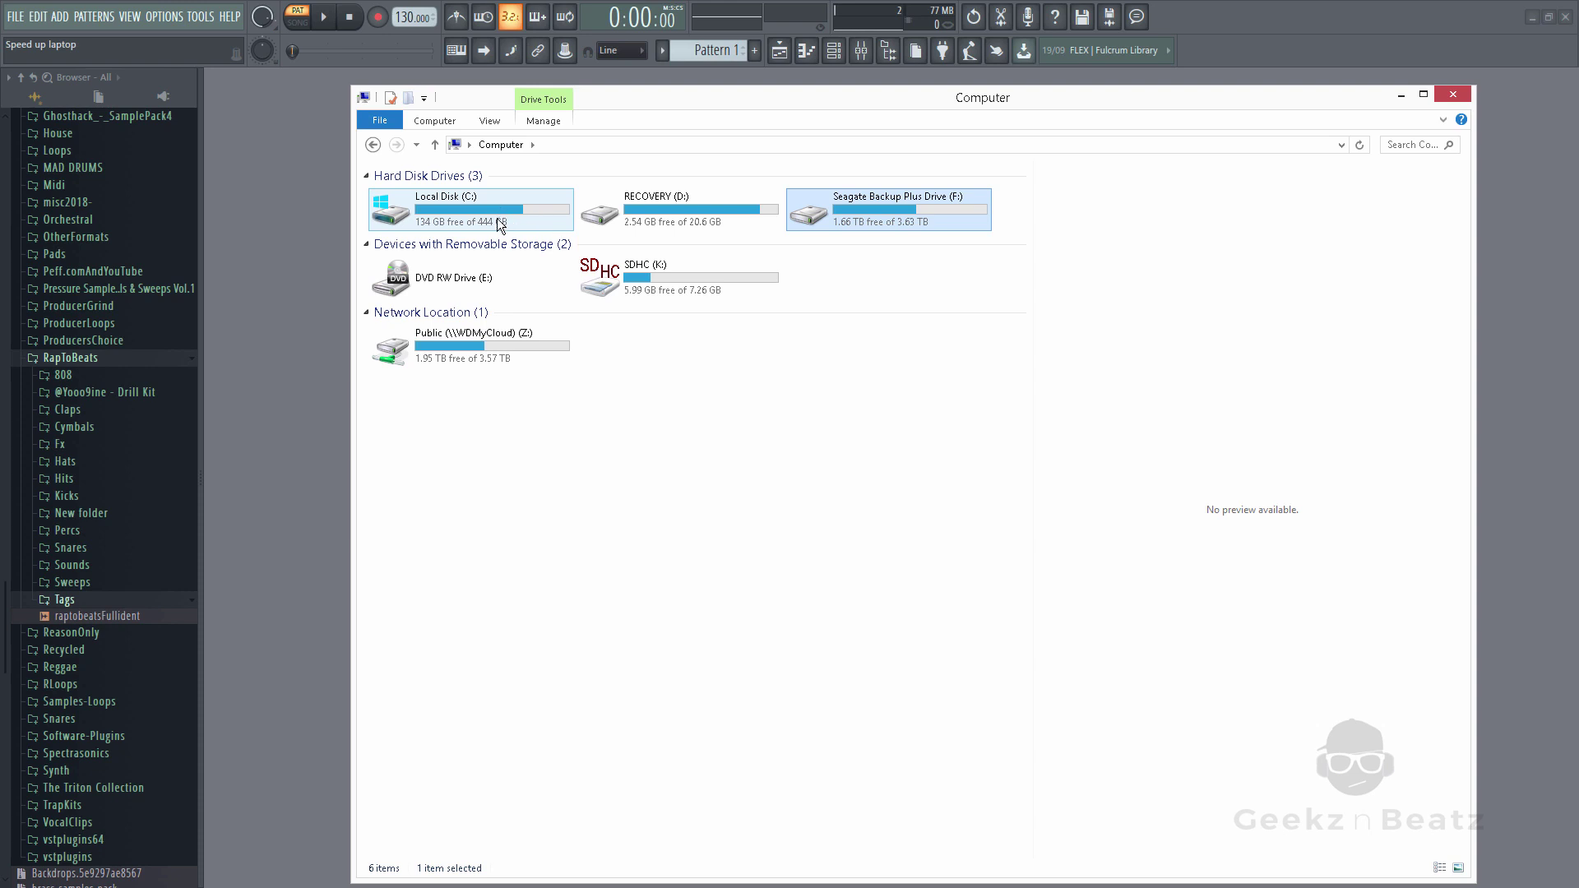
pyautogui.click(865, 202)
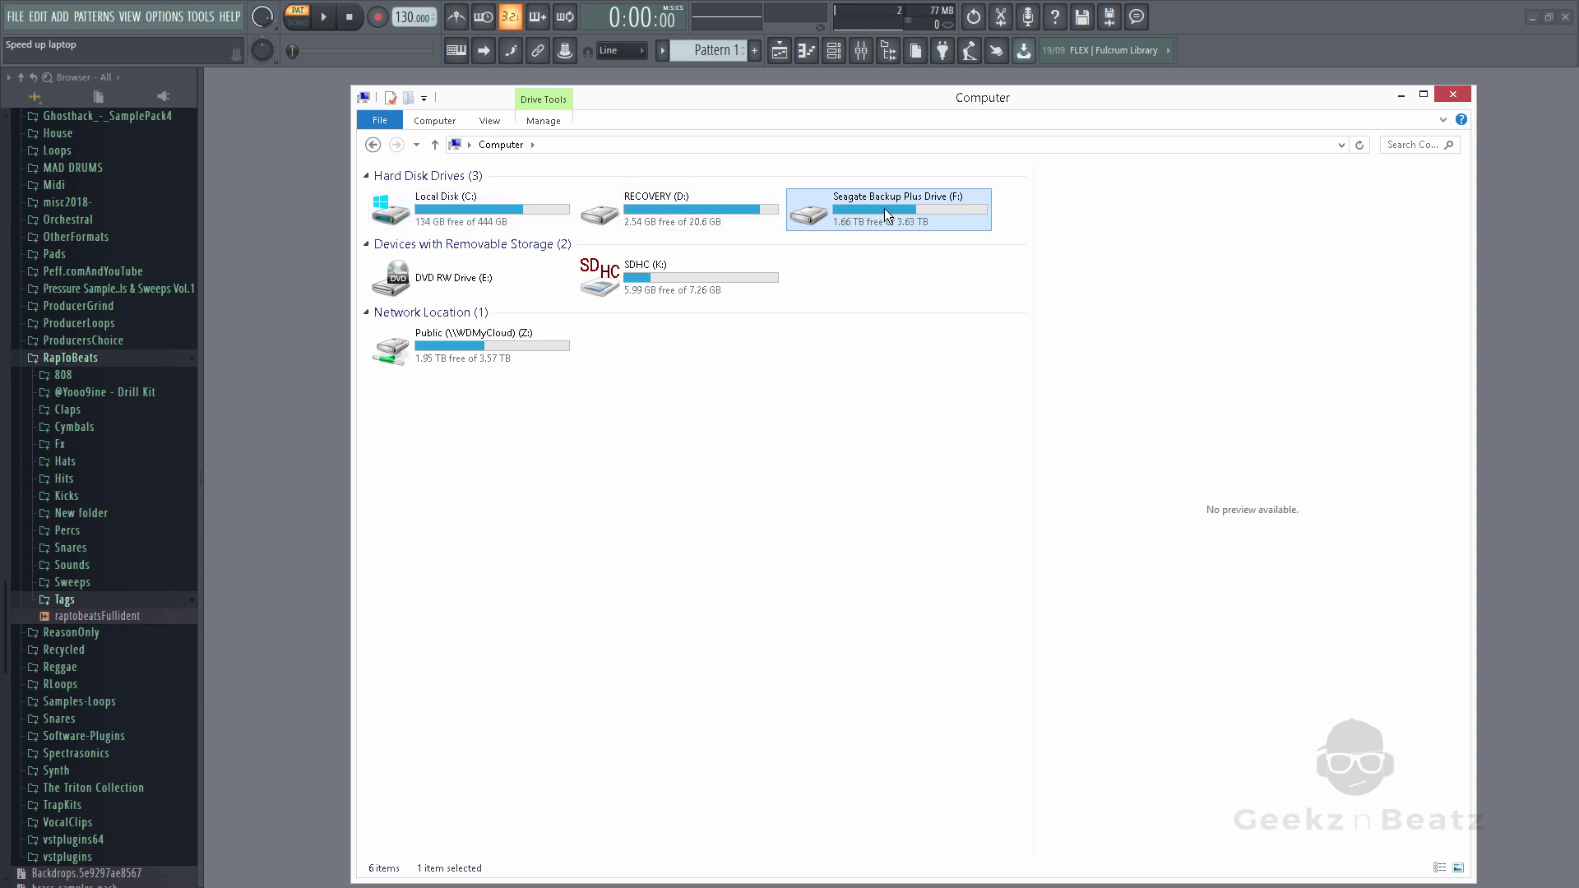
pyautogui.click(934, 376)
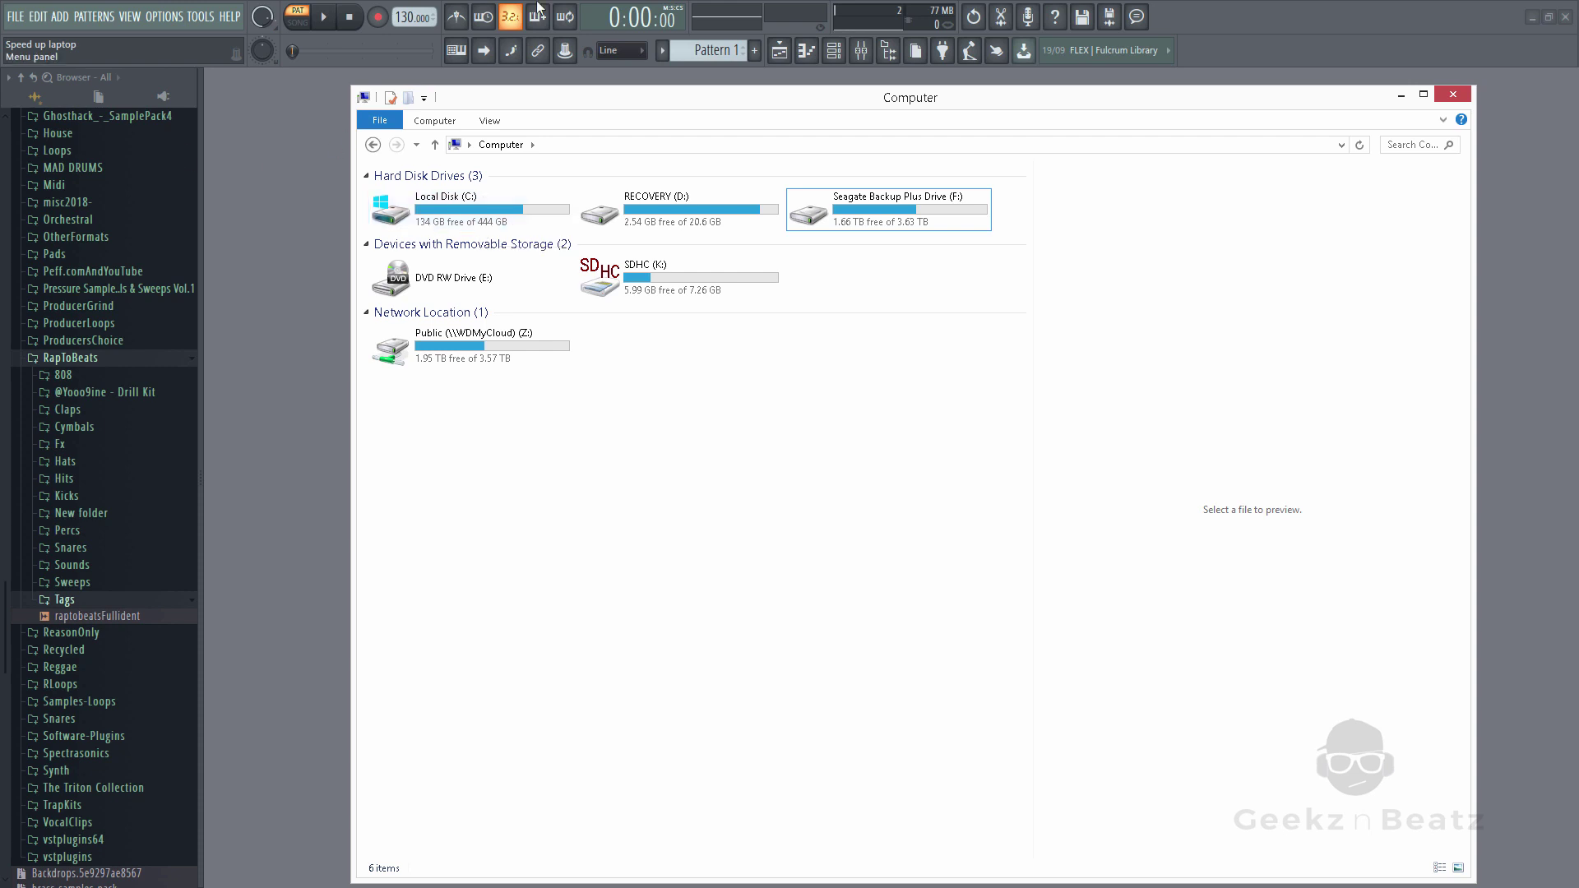
pyautogui.click(1400, 94)
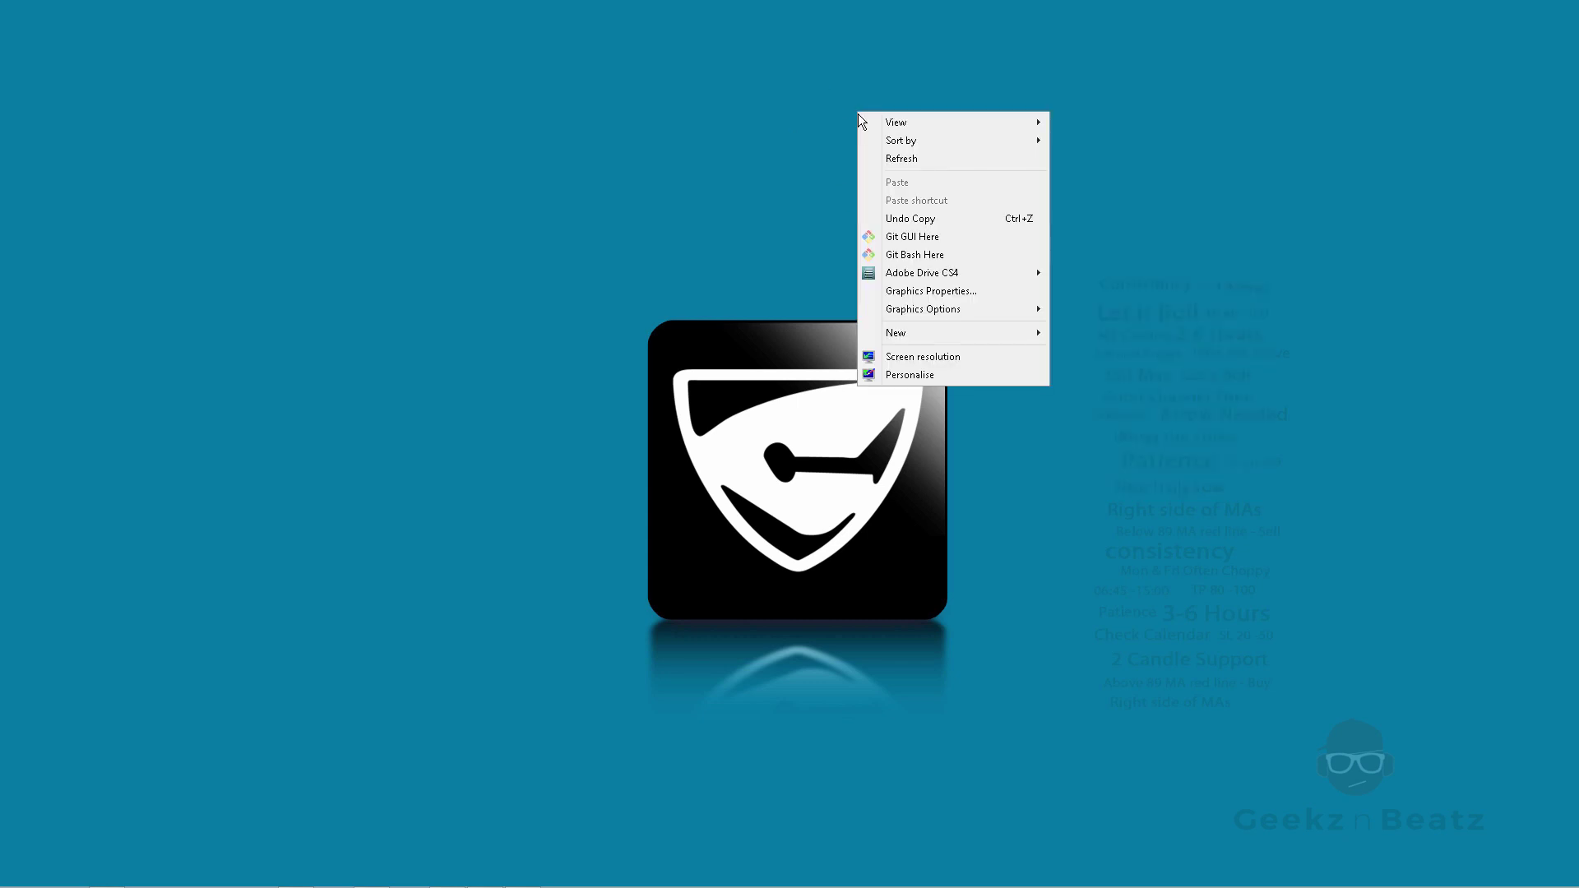
# Step: Dismiss the desktop context menu and bring FL Studio back to the front
pyautogui.moveTo(896, 121)
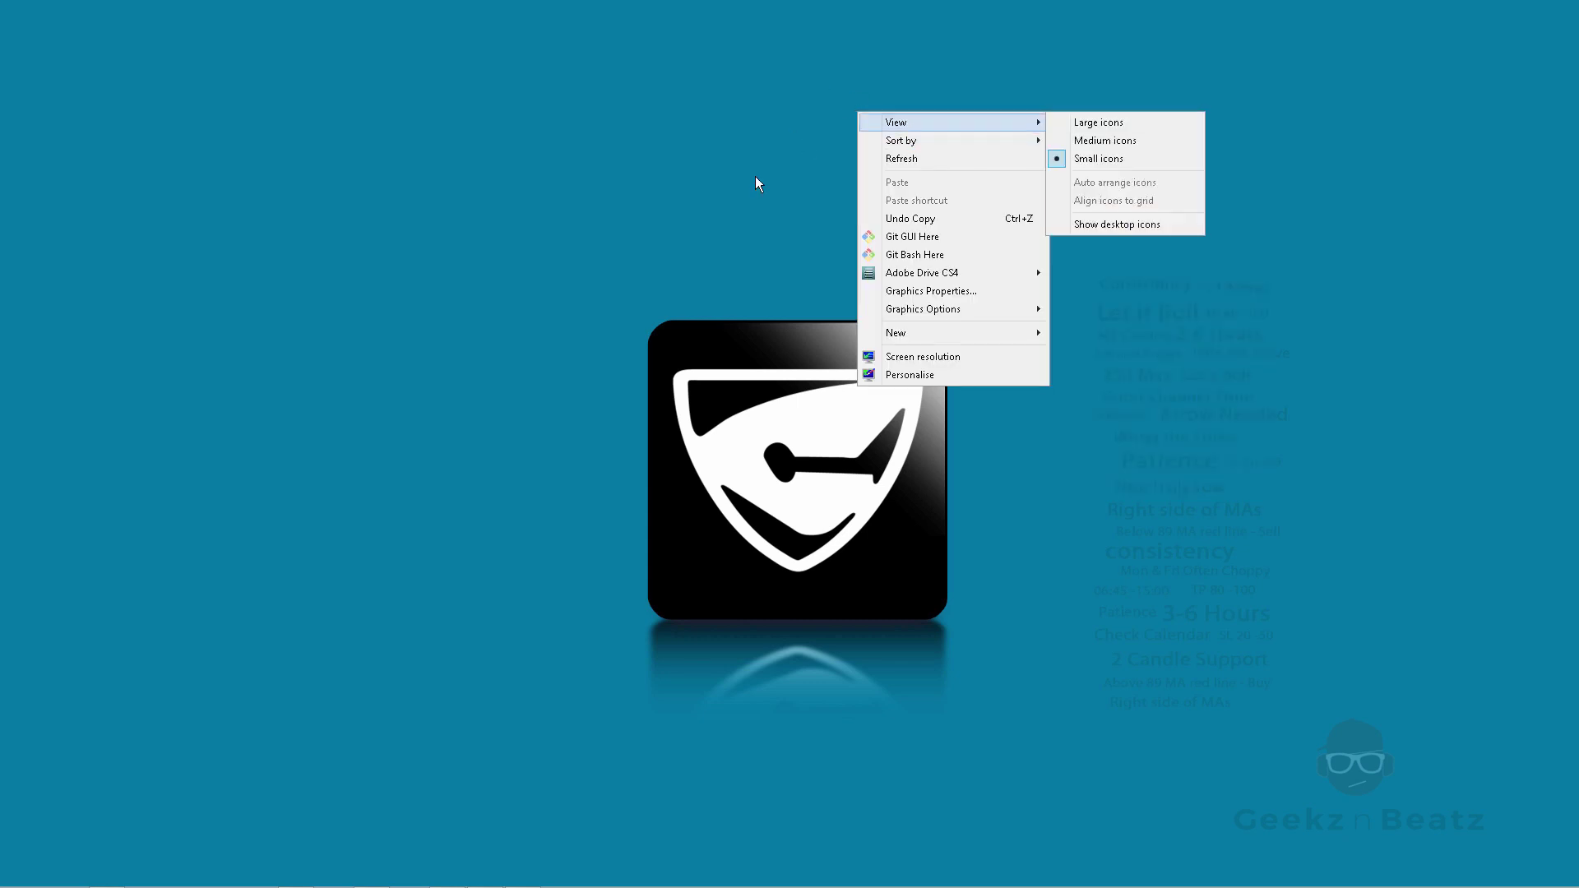
pyautogui.click(433, 514)
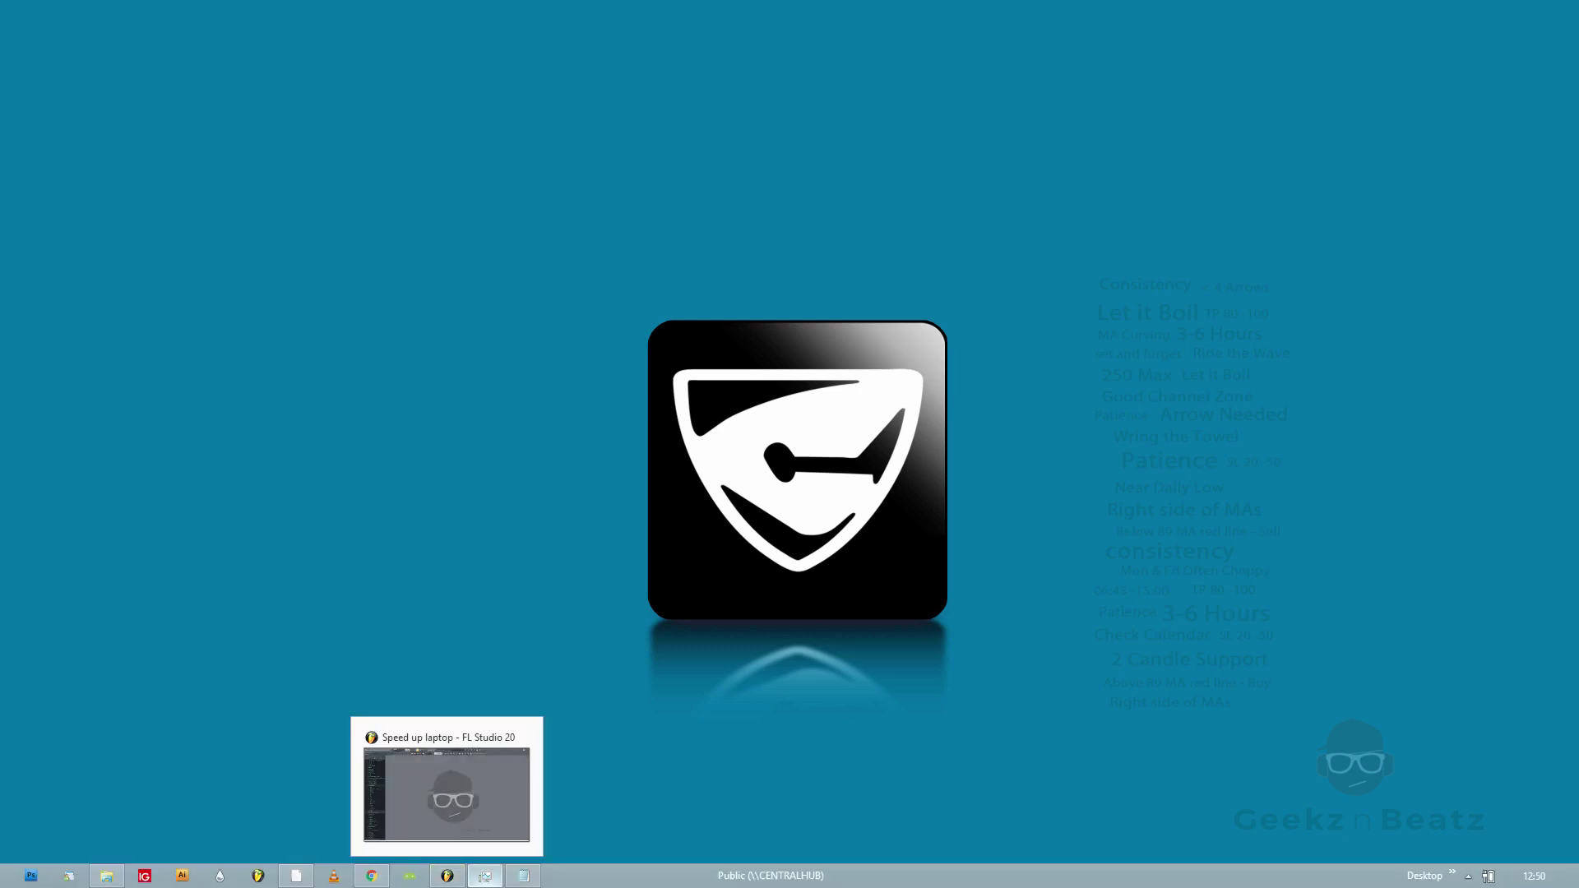
pyautogui.moveTo(497, 884)
pyautogui.click(442, 882)
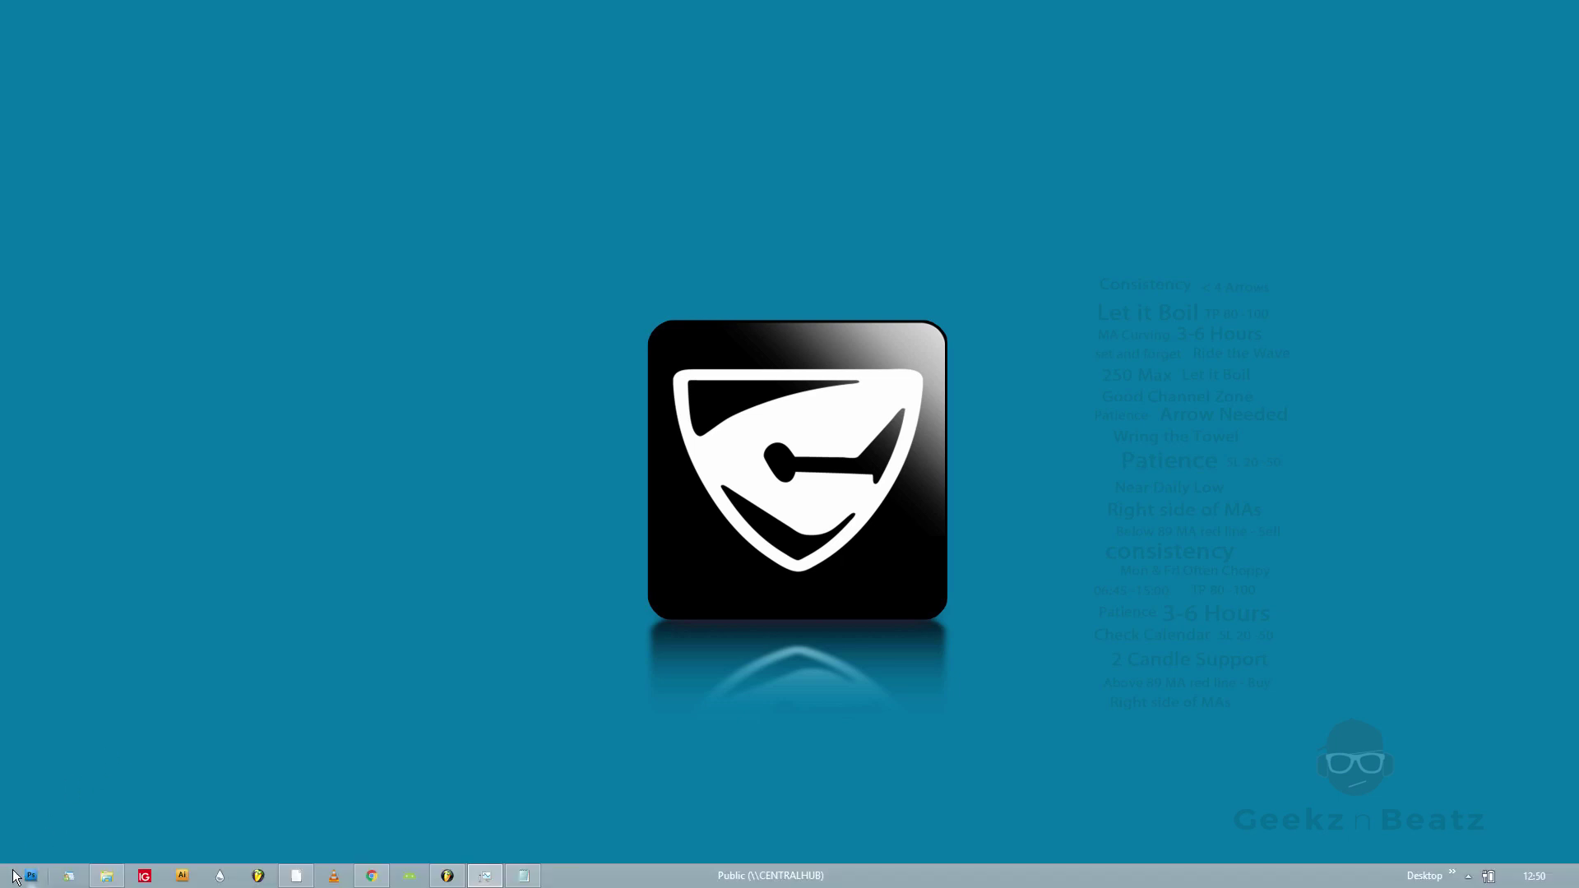
pyautogui.rightClick(6, 882)
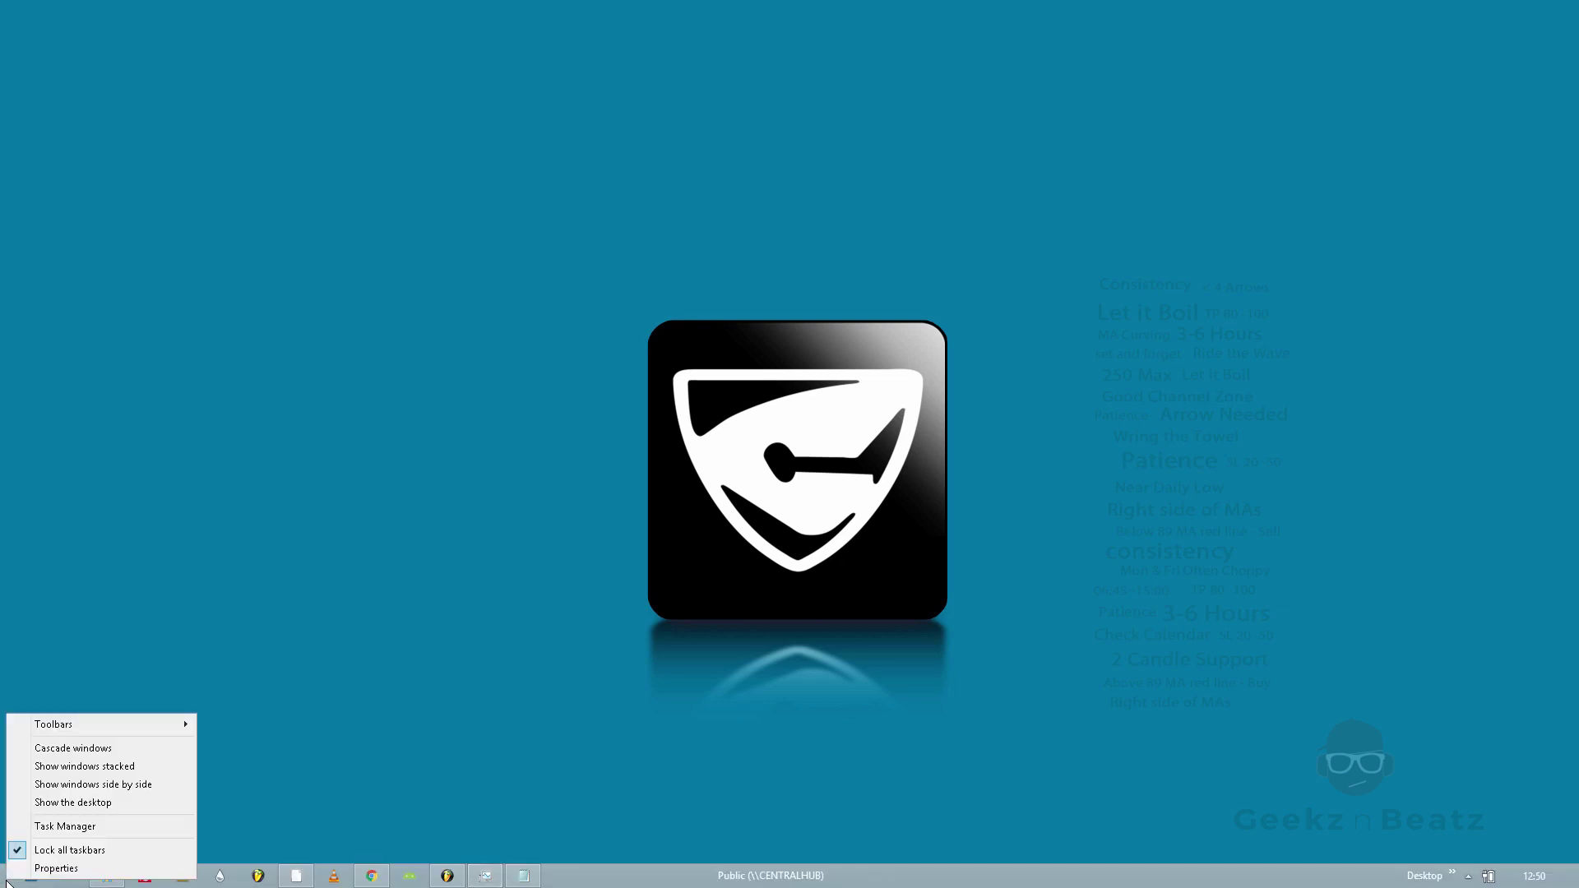
pyautogui.press('Escape')
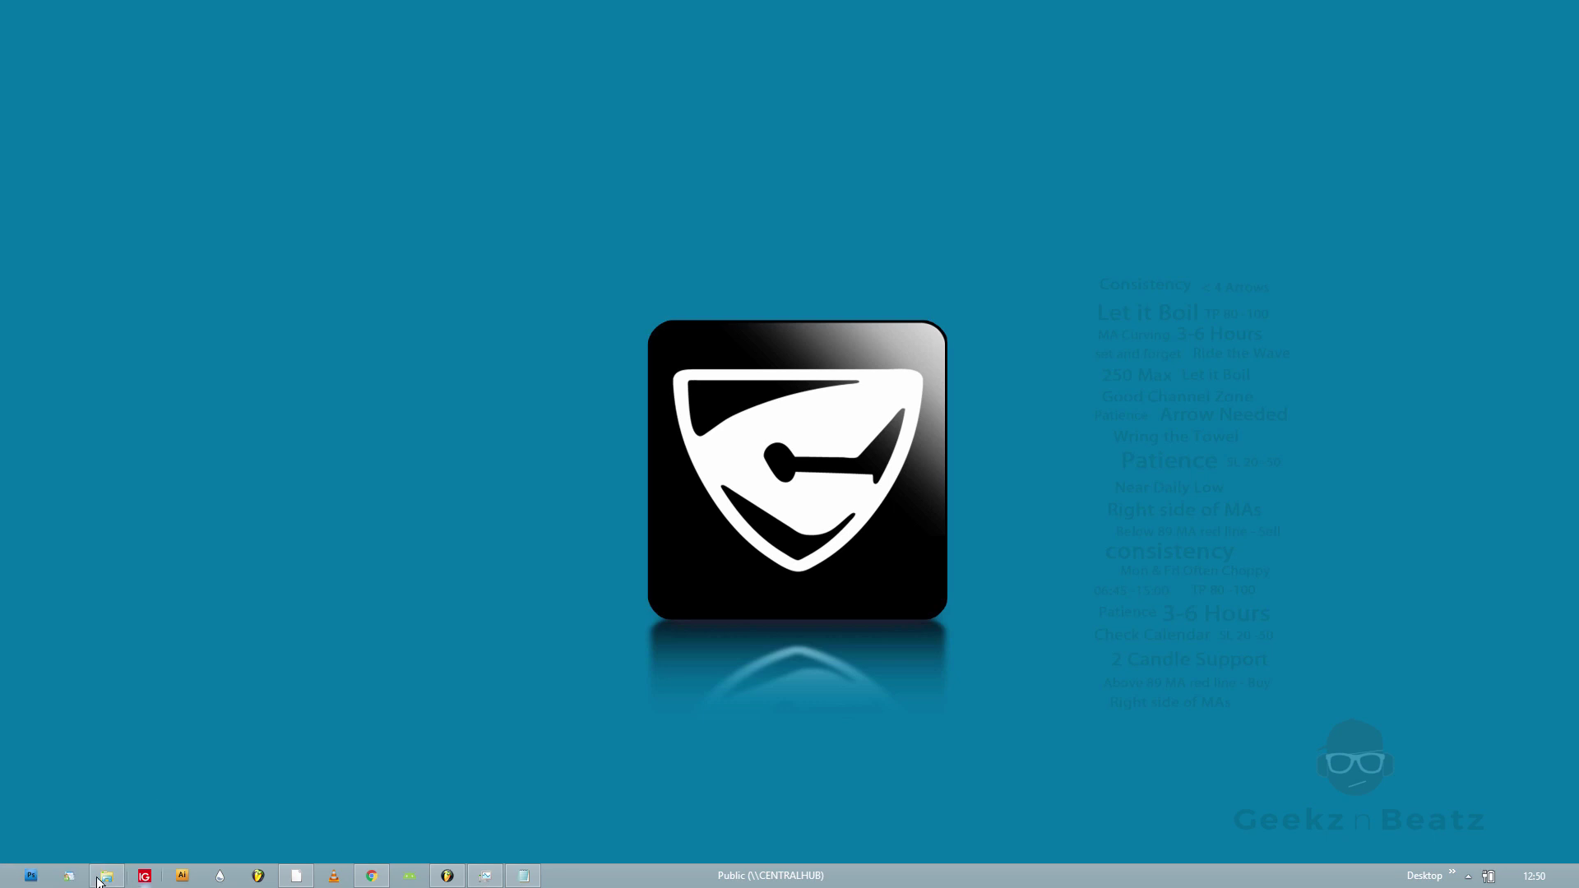
# Step: Search 'run' from the Start screen and launch the Run dialog
pyautogui.moveTo(2, 887)
pyautogui.click(20, 855)
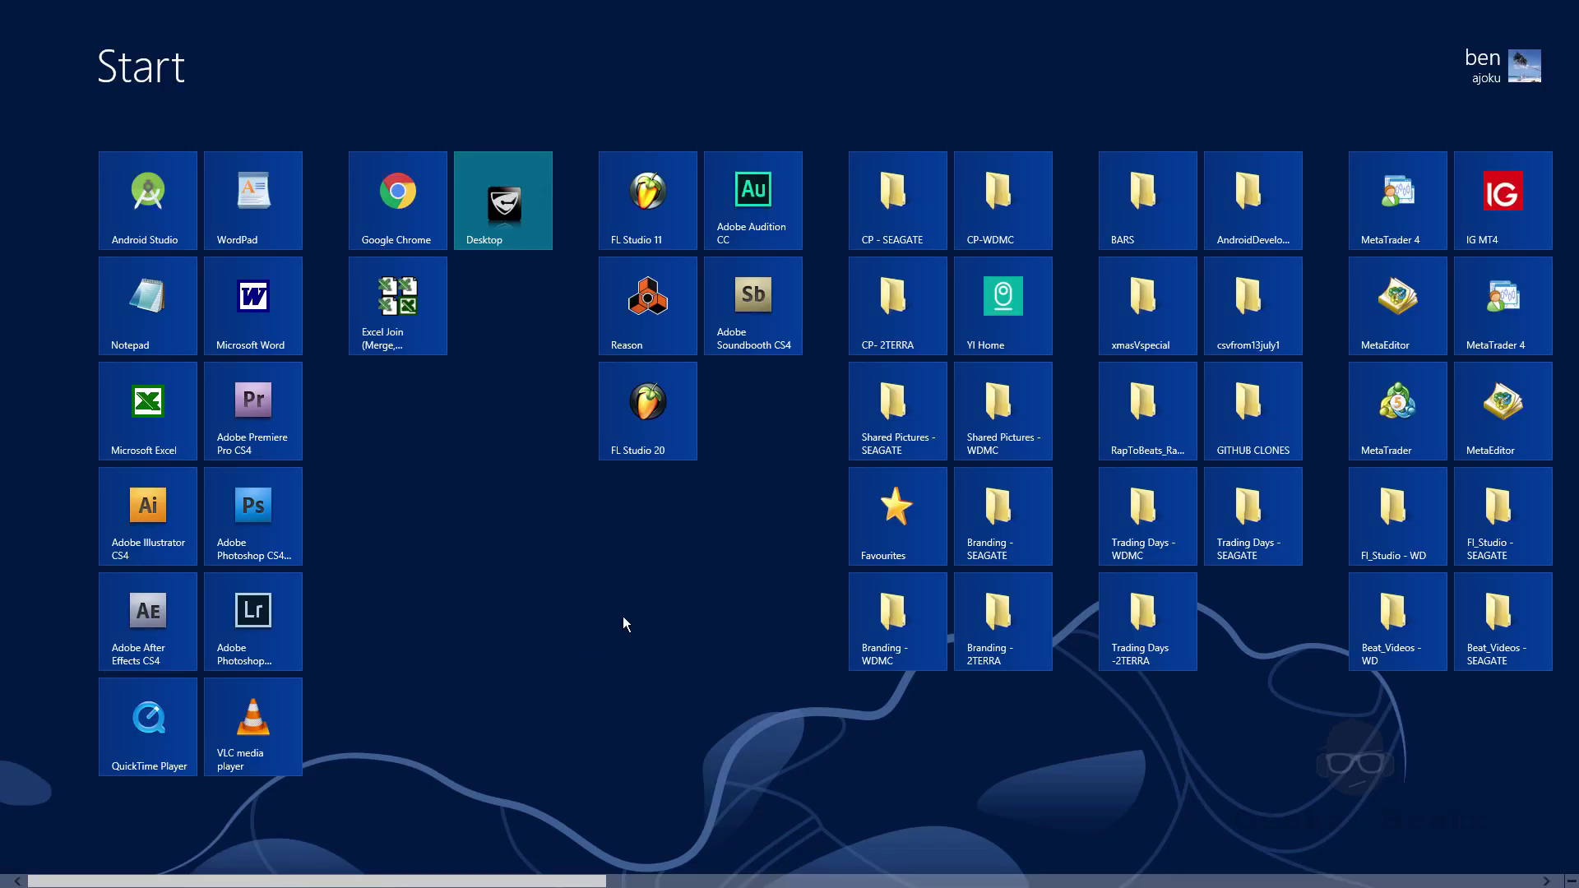
pyautogui.write('run')
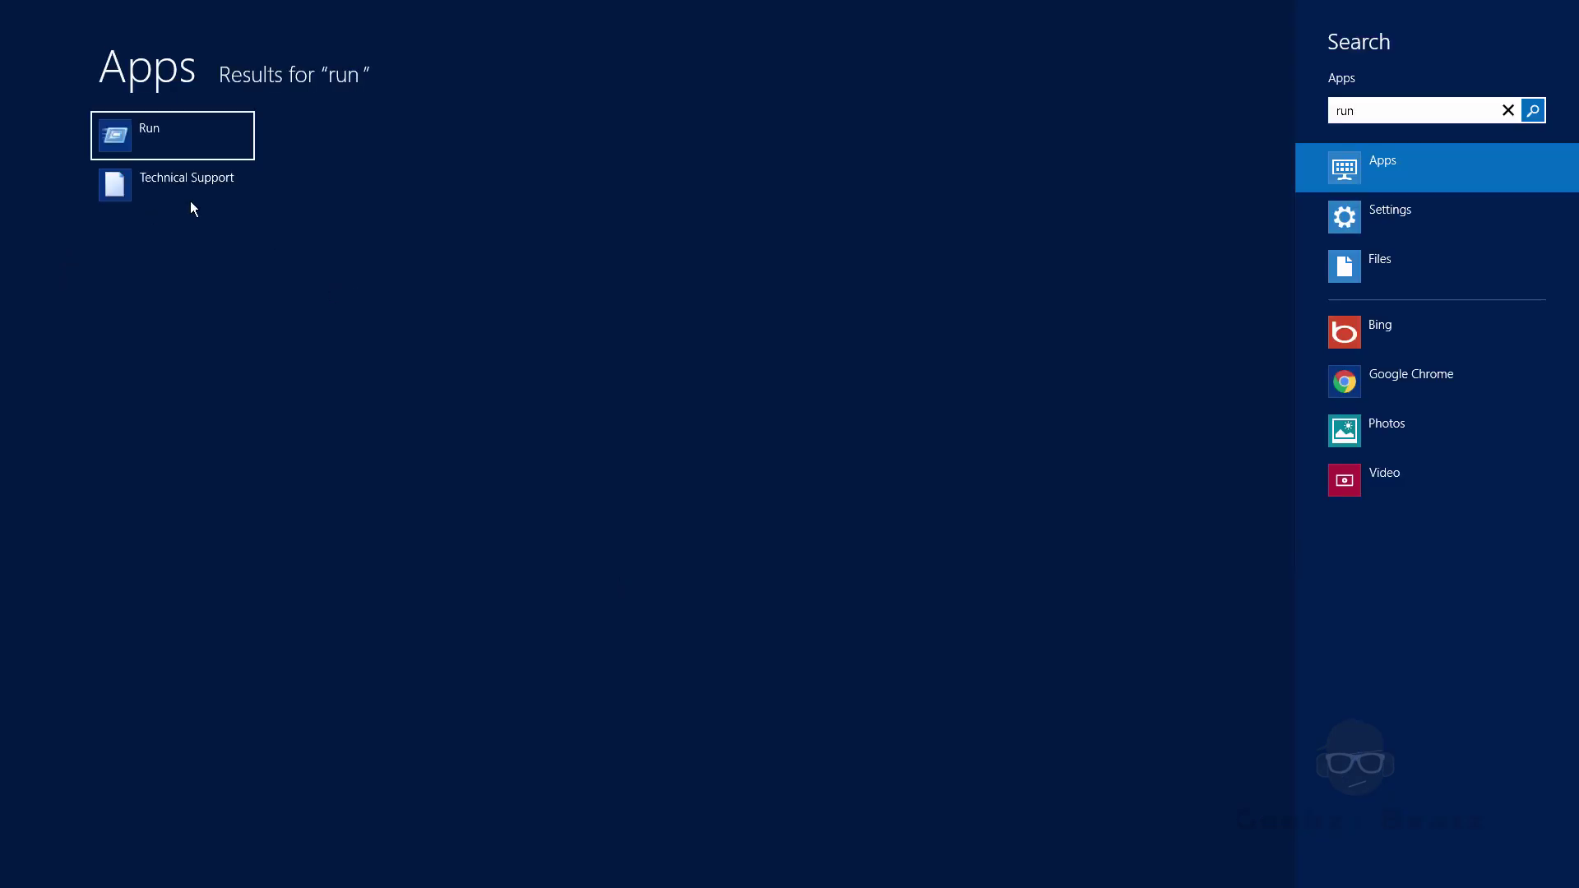
pyautogui.click(176, 123)
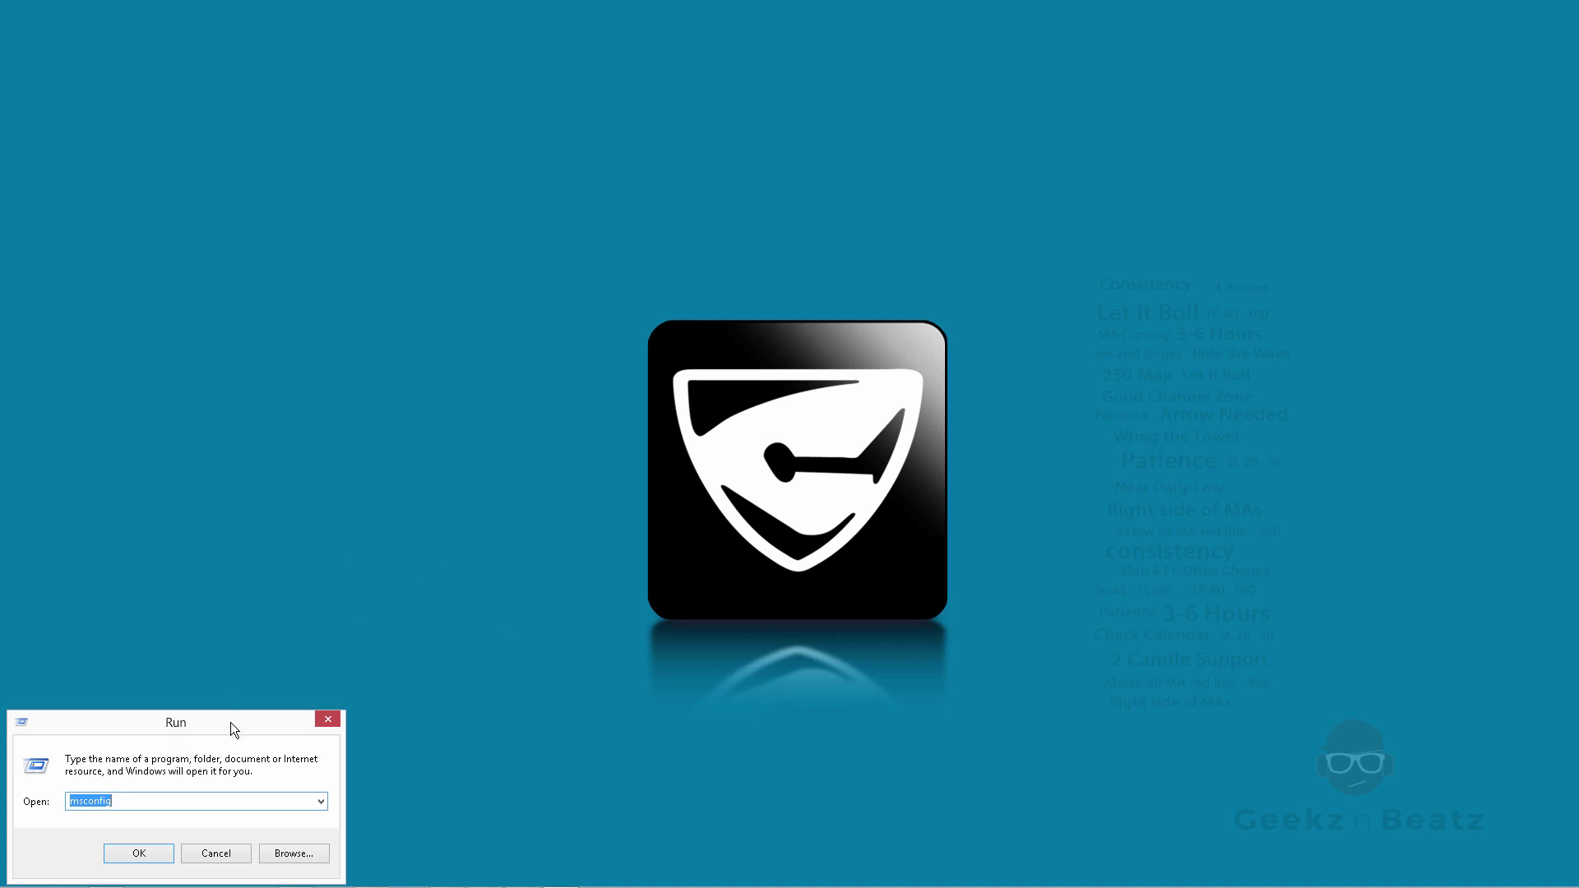
# Step: Center the Run dialog, run the misspelled 'msconfg', dismiss the not-found error, and start fixing it to msconfig
pyautogui.moveTo(870, 434); pyautogui.dragTo(870, 434)
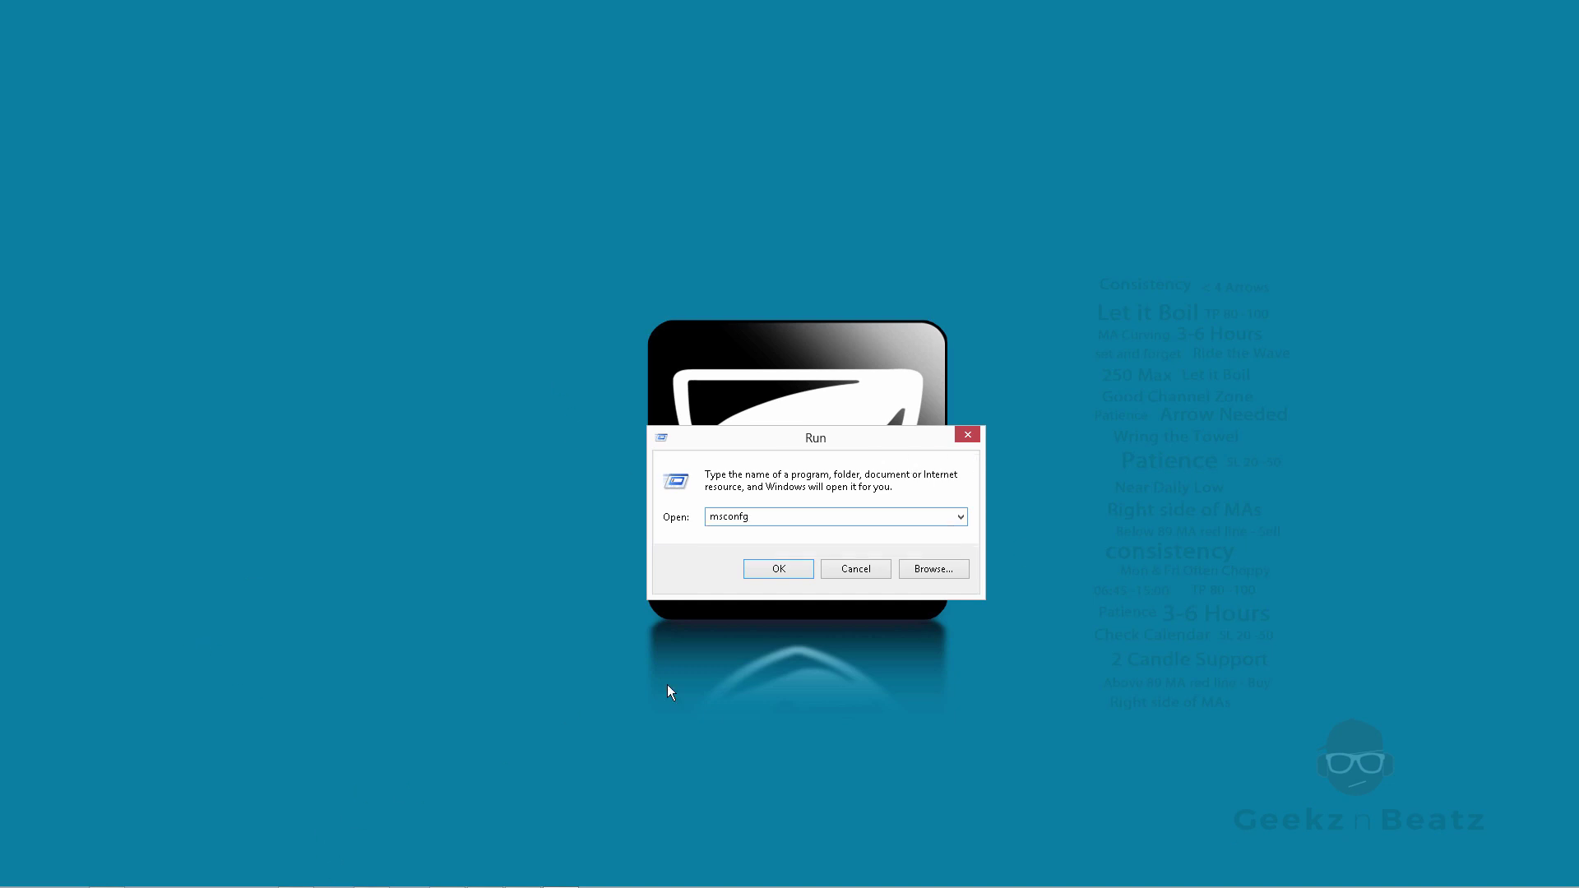
pyautogui.click(804, 569)
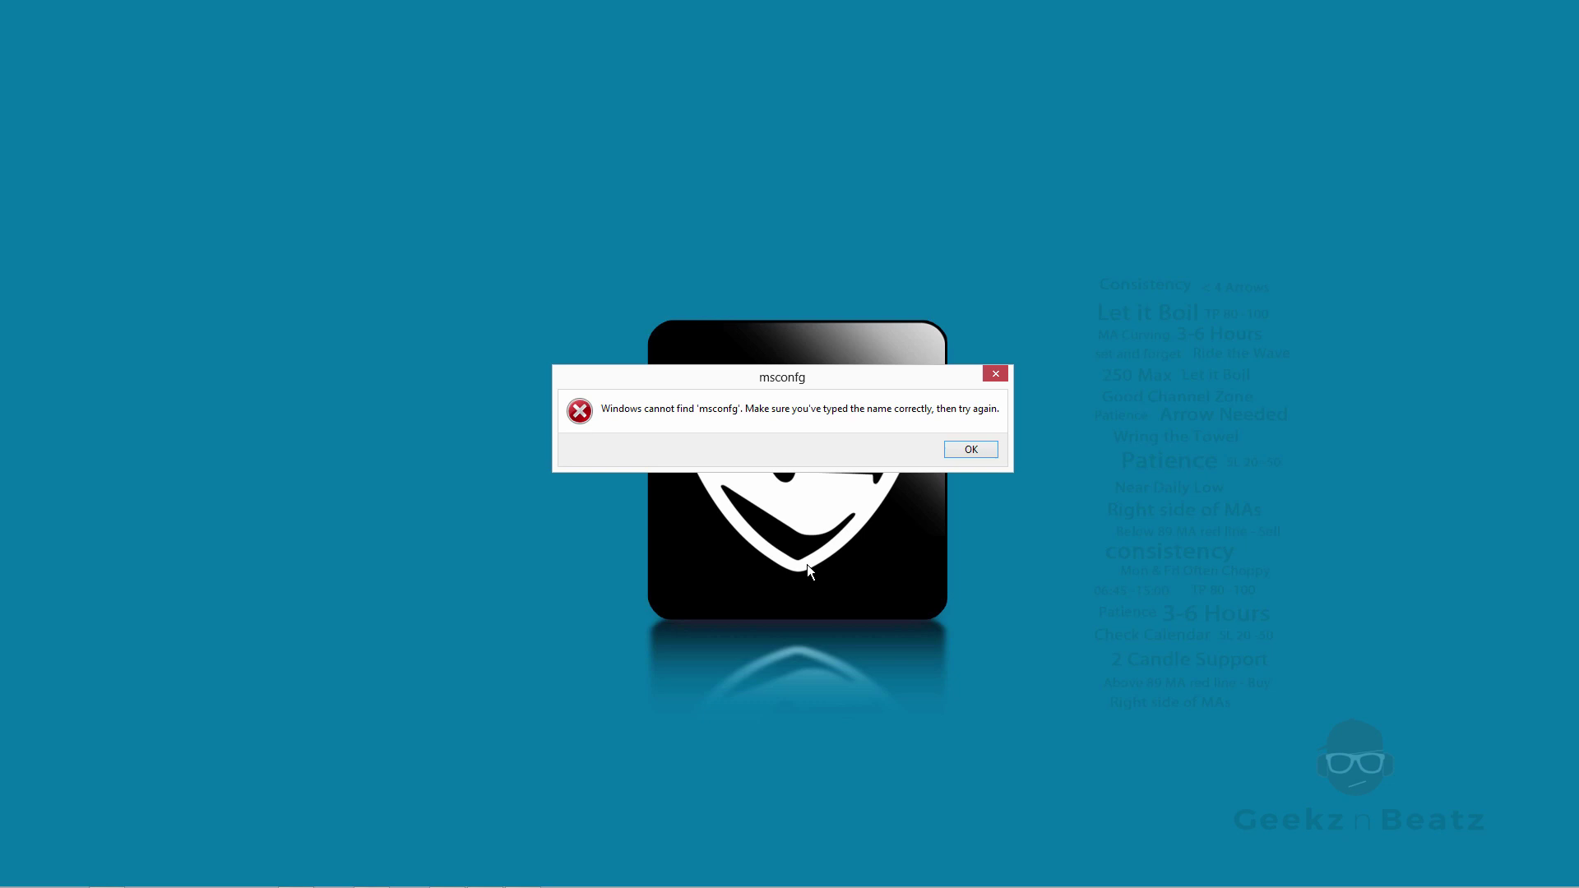
pyautogui.click(988, 449)
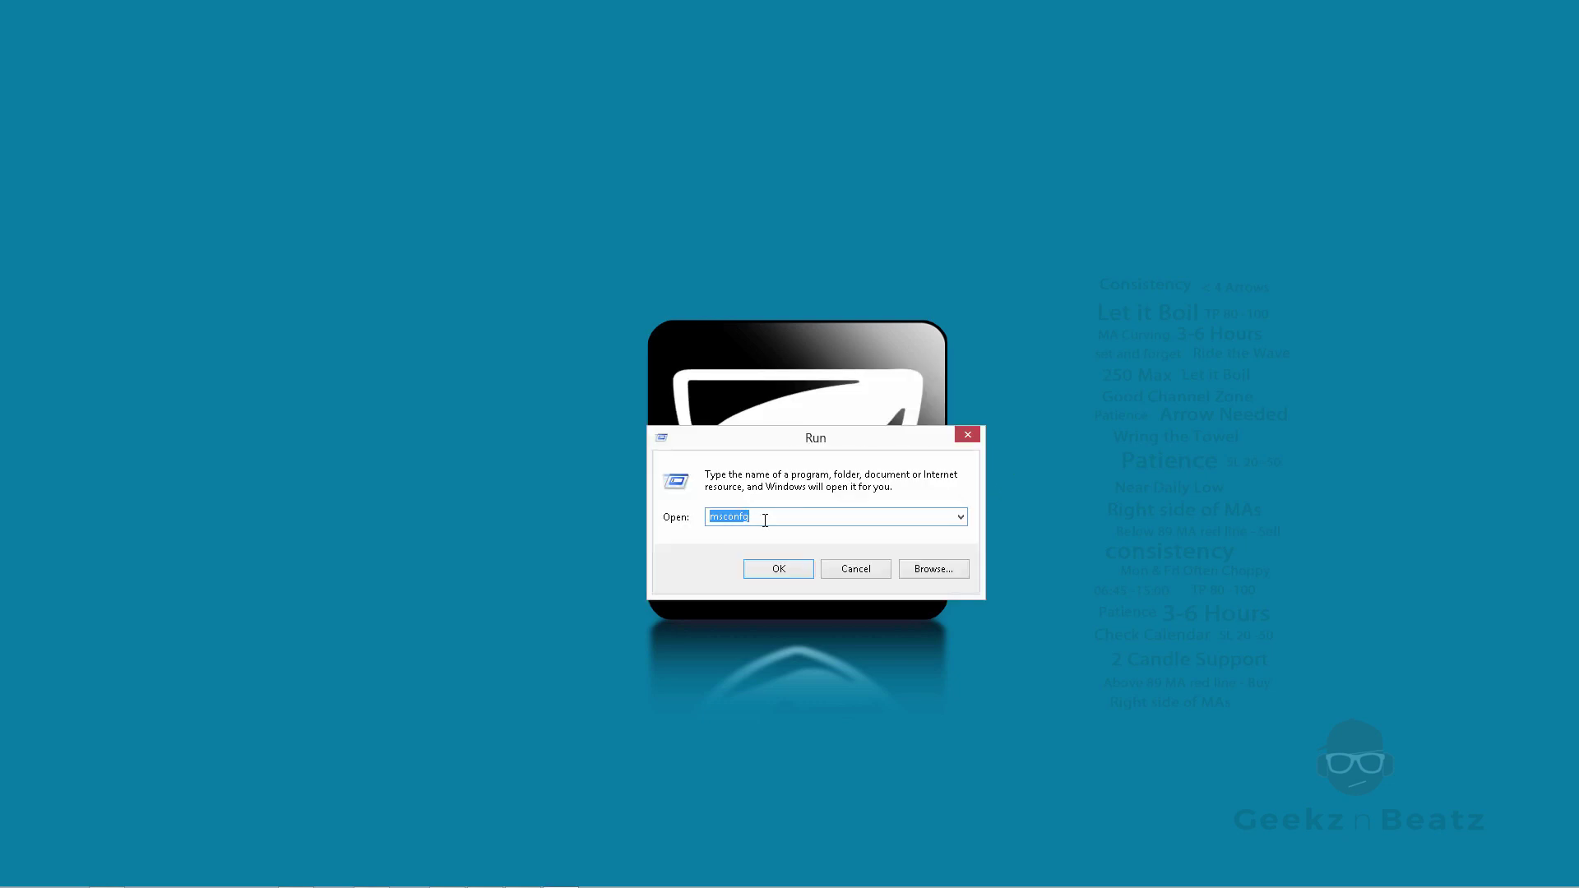
pyautogui.press('Right')
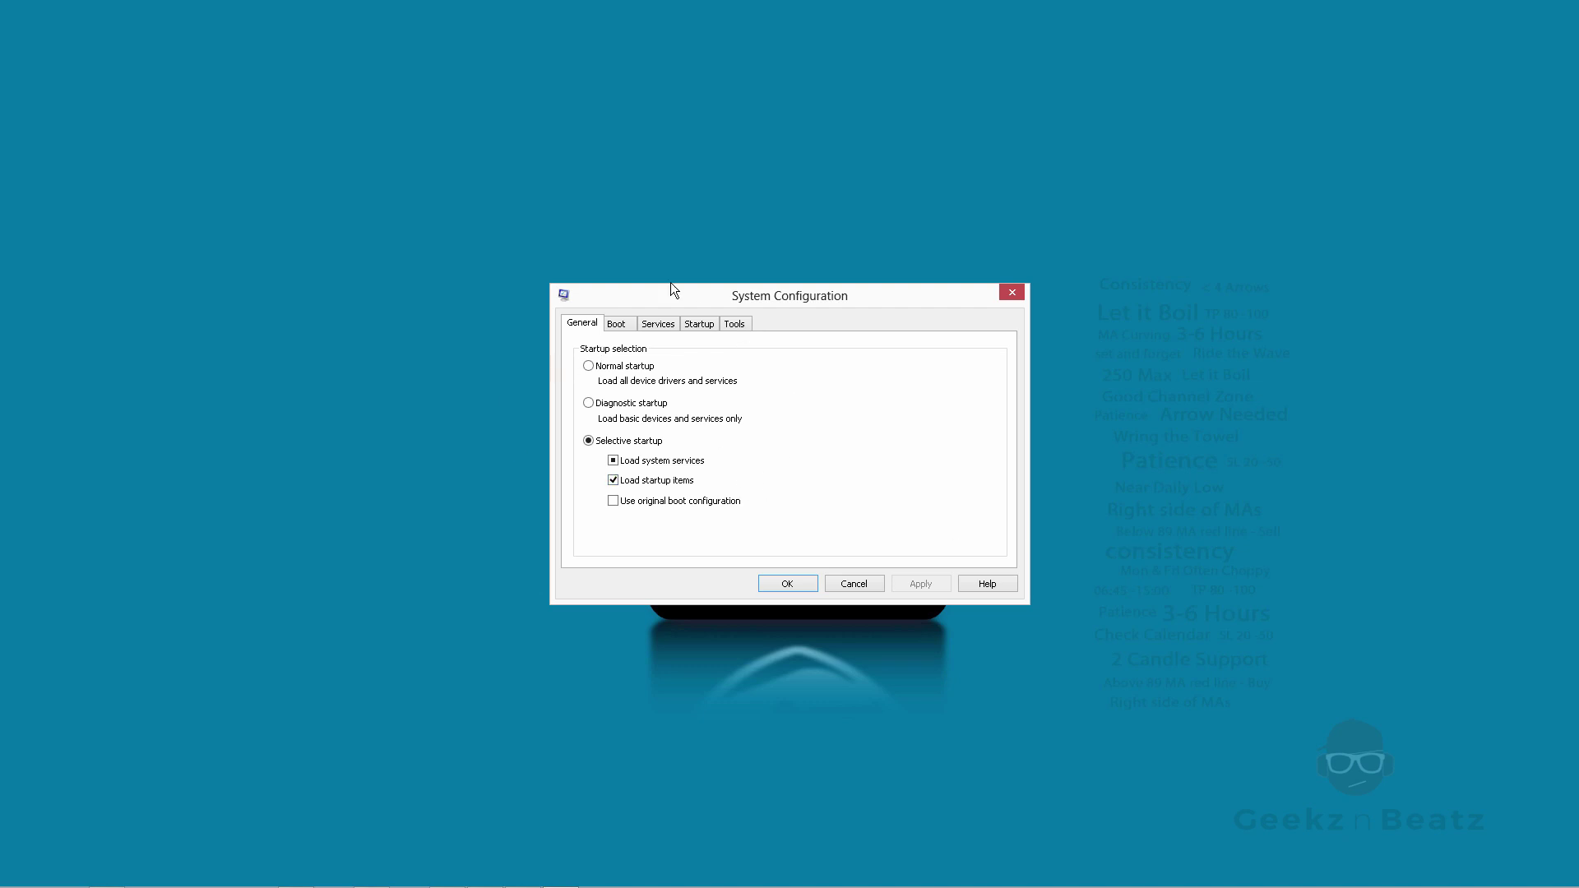
# Step: Browse System Configuration's Services list down to the disabled NVIDIA Display Container LS entry
pyautogui.click(673, 324)
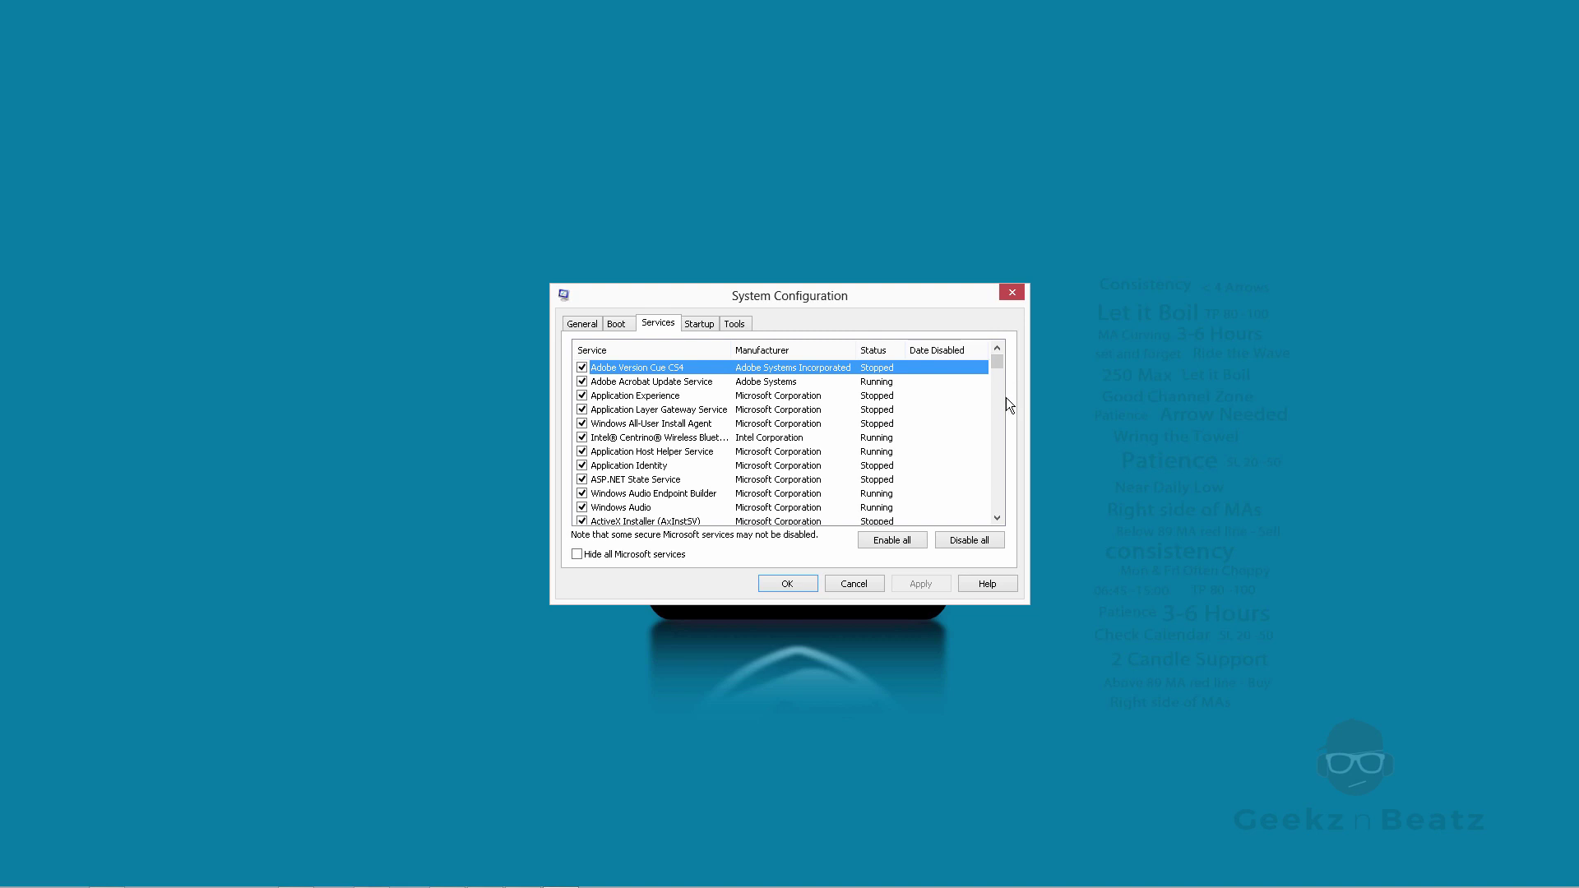
pyautogui.press('n')
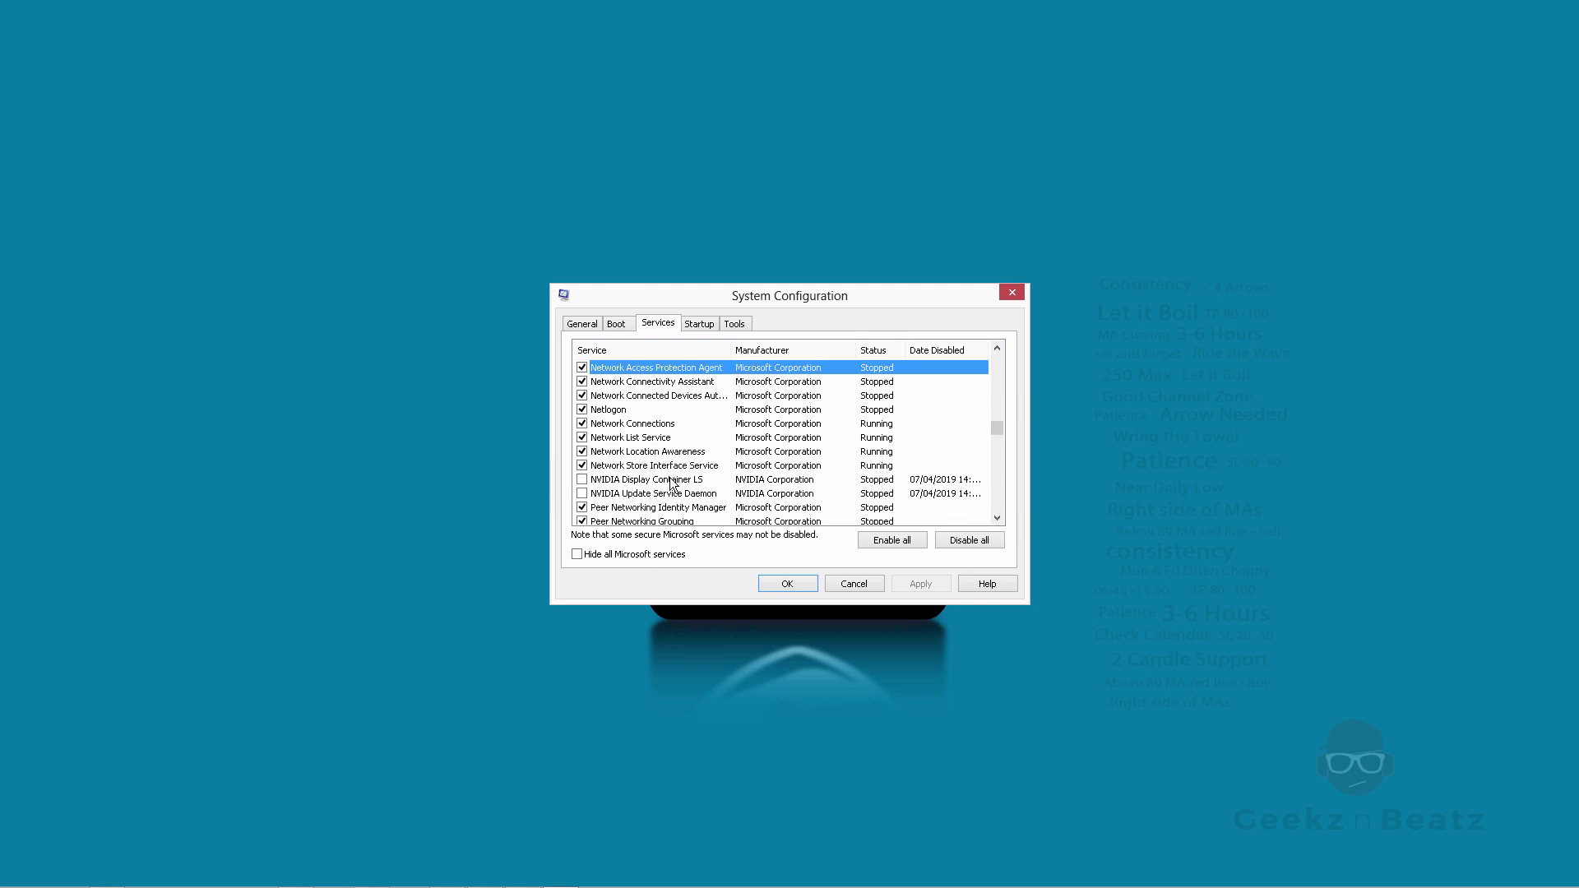
pyautogui.click(701, 480)
pyautogui.scroll(-2, 713, 481)
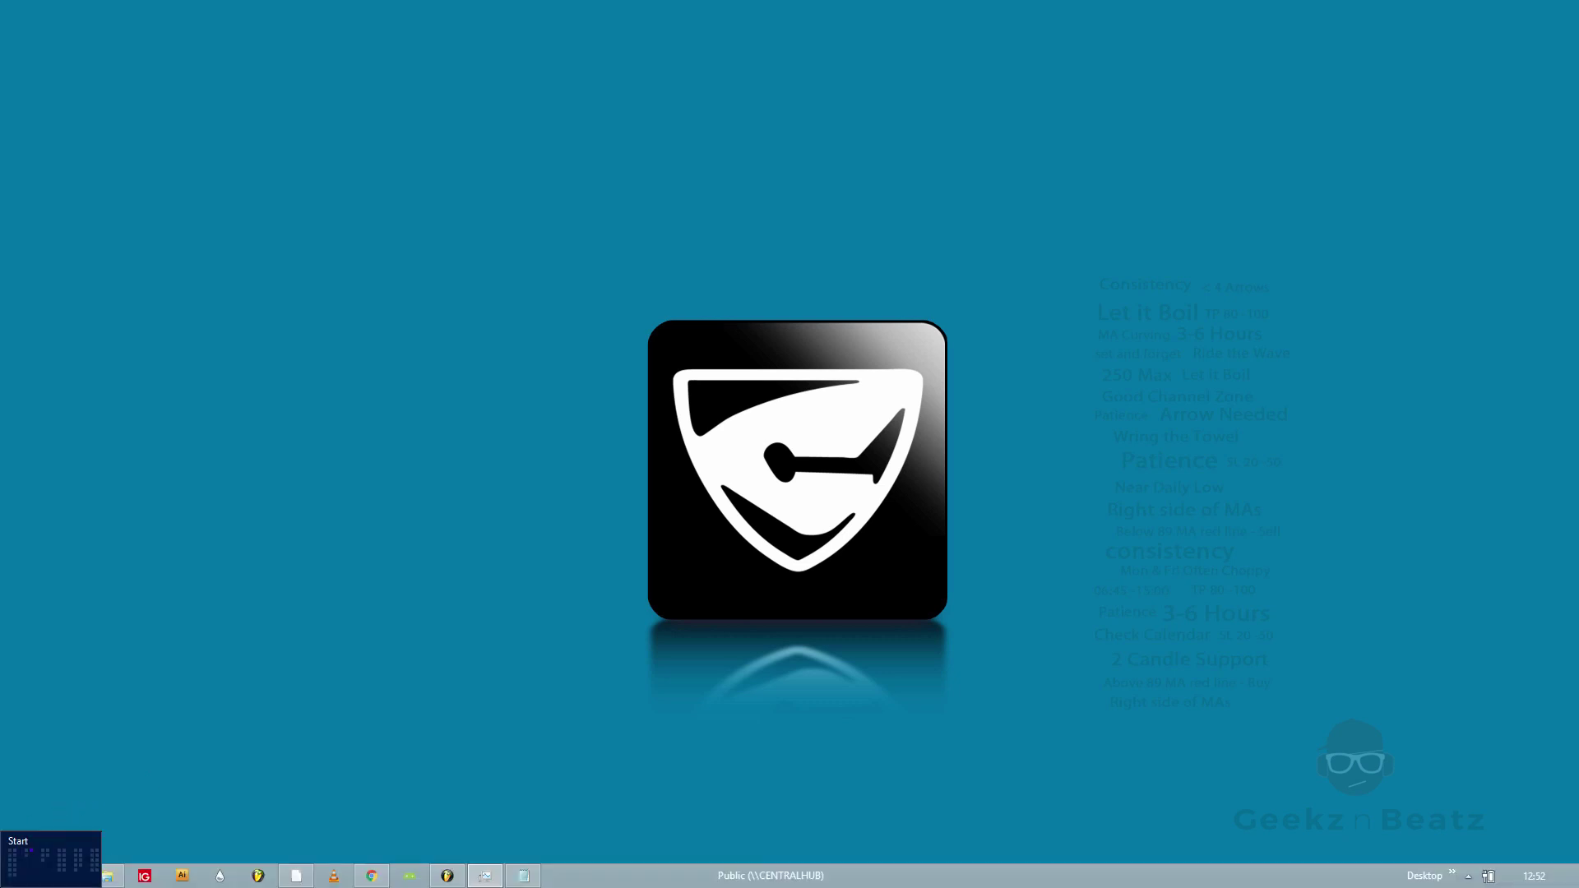
# Step: Launch msconfig via Run and open Task Manager from the Startup page
pyautogui.click(4, 884)
pyautogui.write('run')
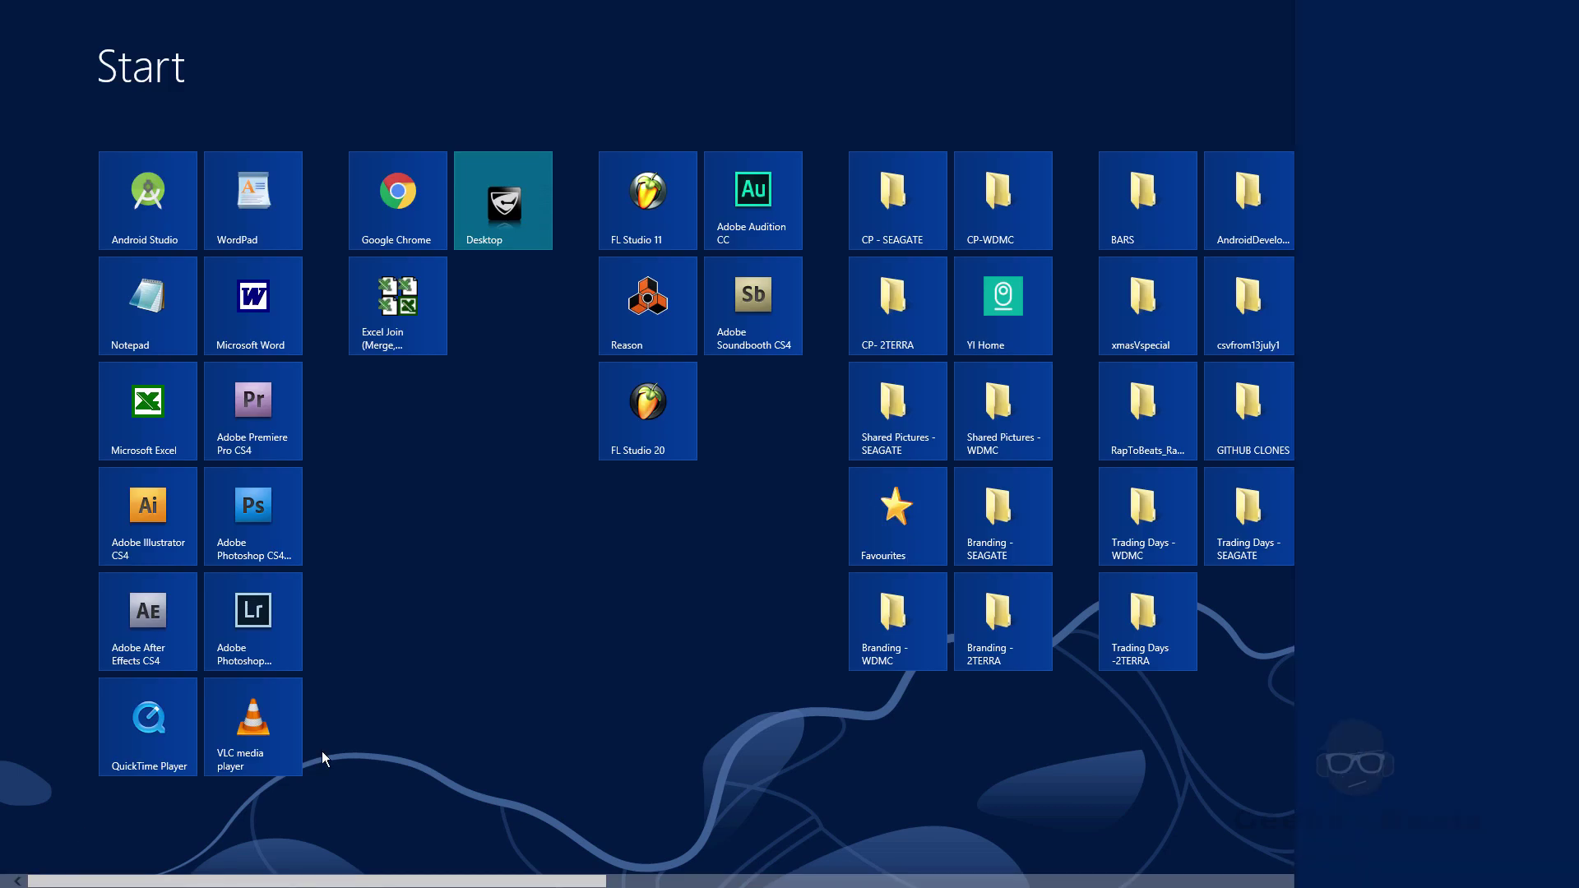
pyautogui.press('Return')
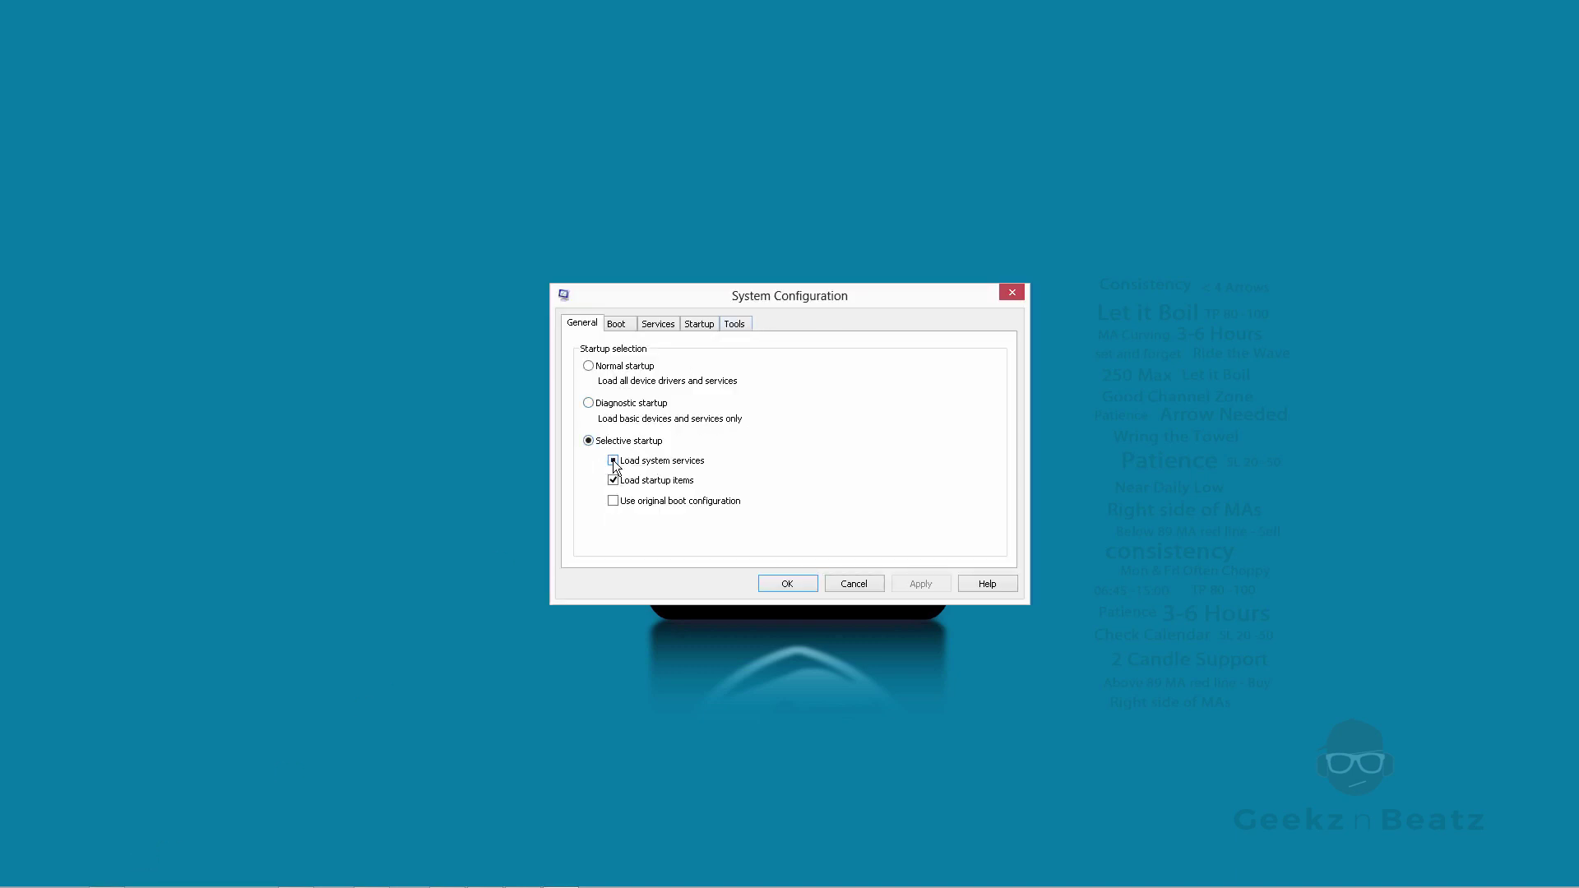
pyautogui.click(695, 324)
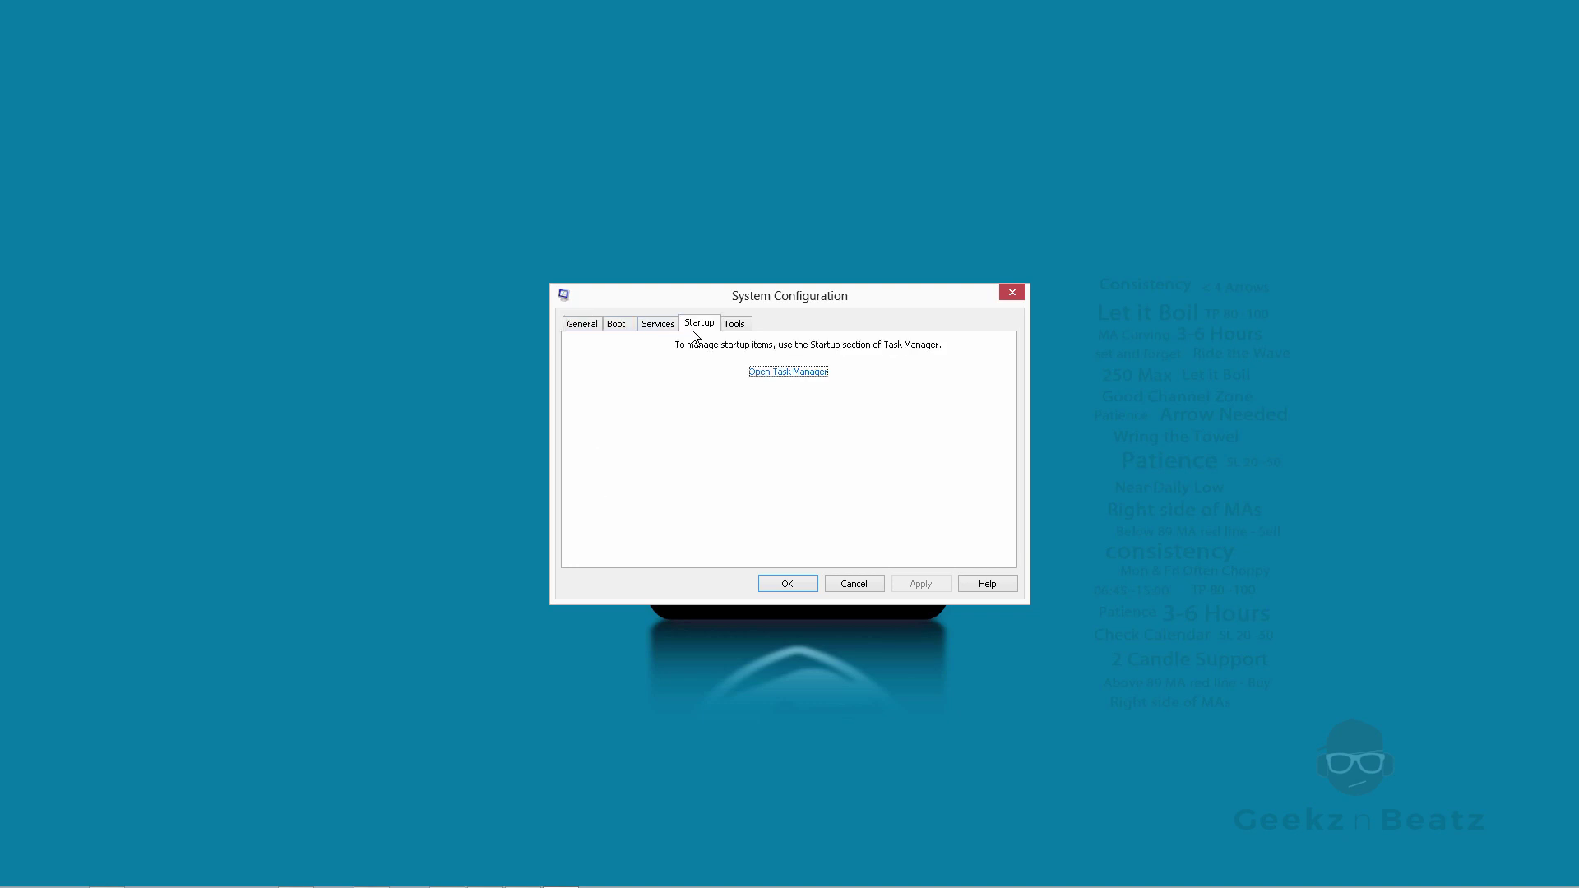
pyautogui.click(791, 374)
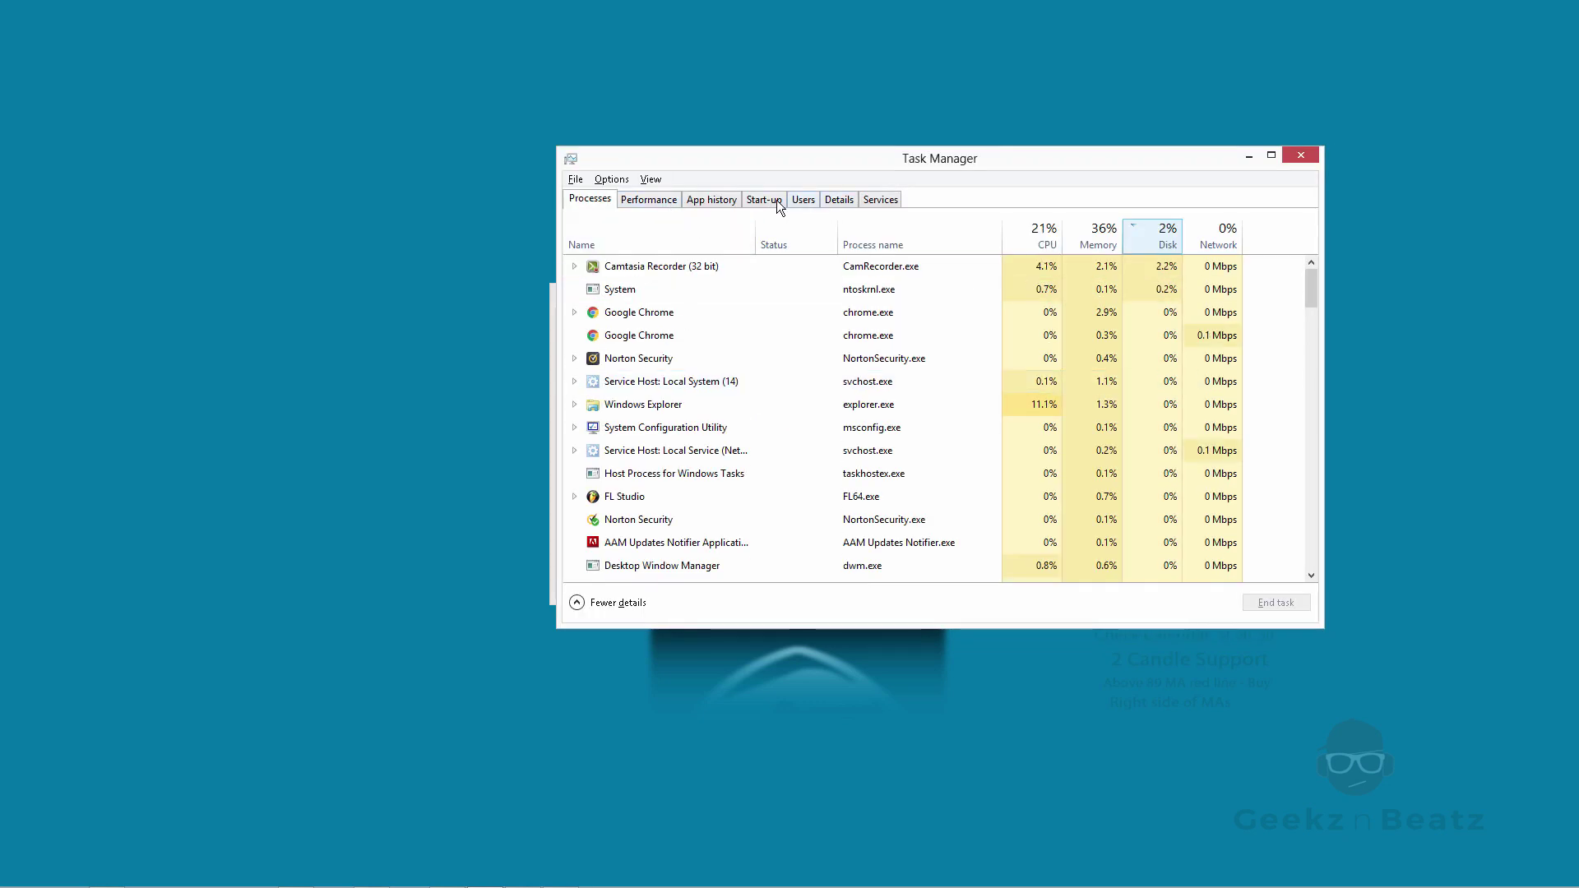
# Step: Review the start-up programs, including IDT PC Audio, Adobe Acrobat and Synaptics touchpad entries
pyautogui.click(773, 200)
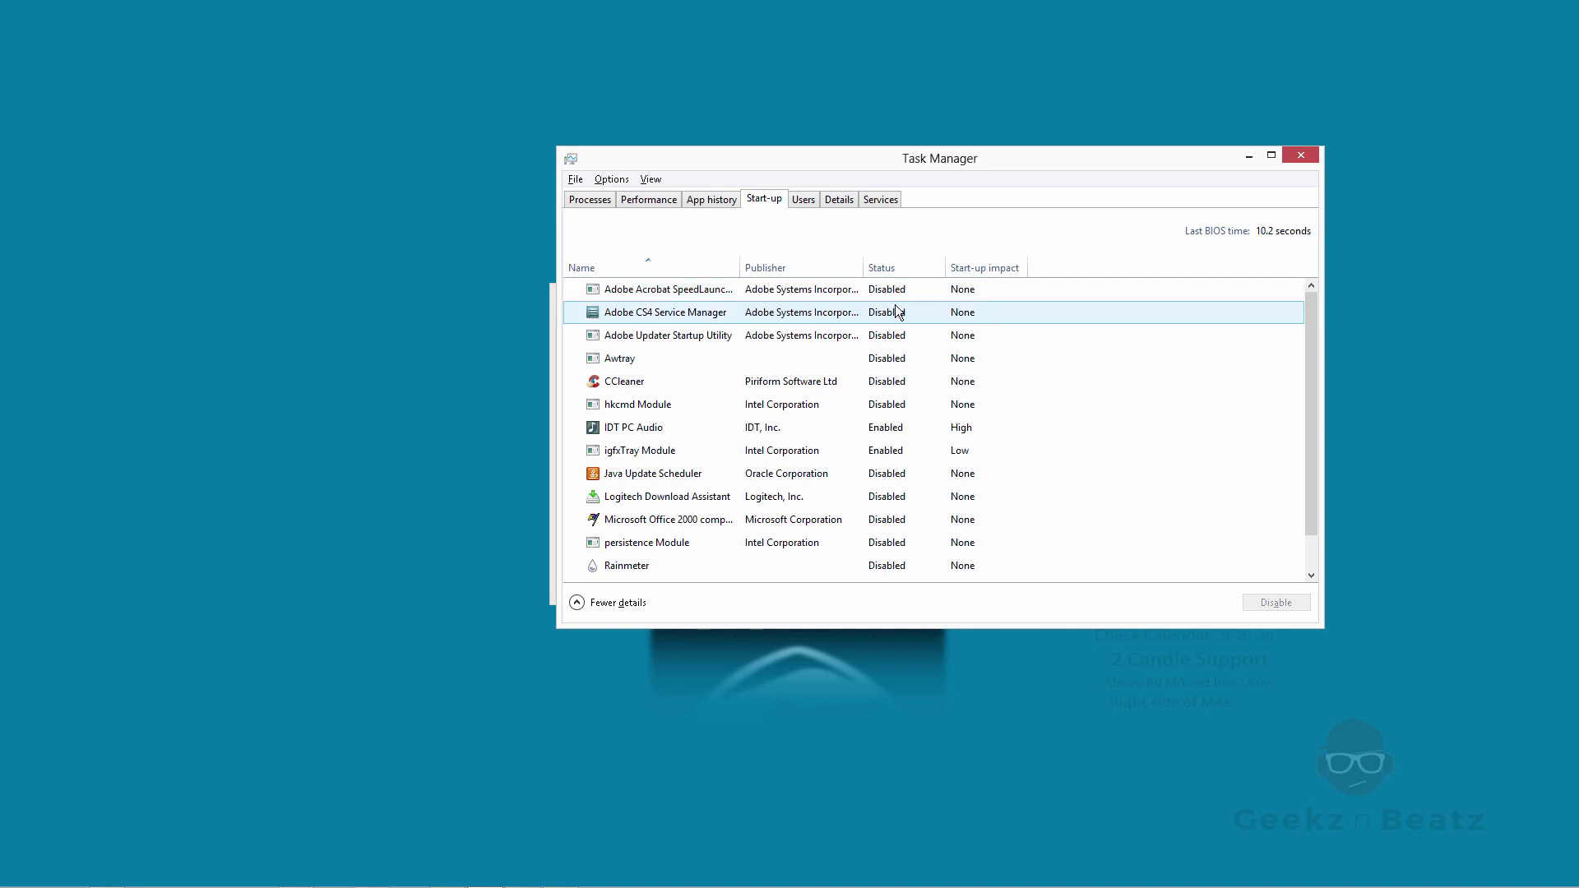
pyautogui.click(890, 430)
pyautogui.scroll(-1, 892, 440)
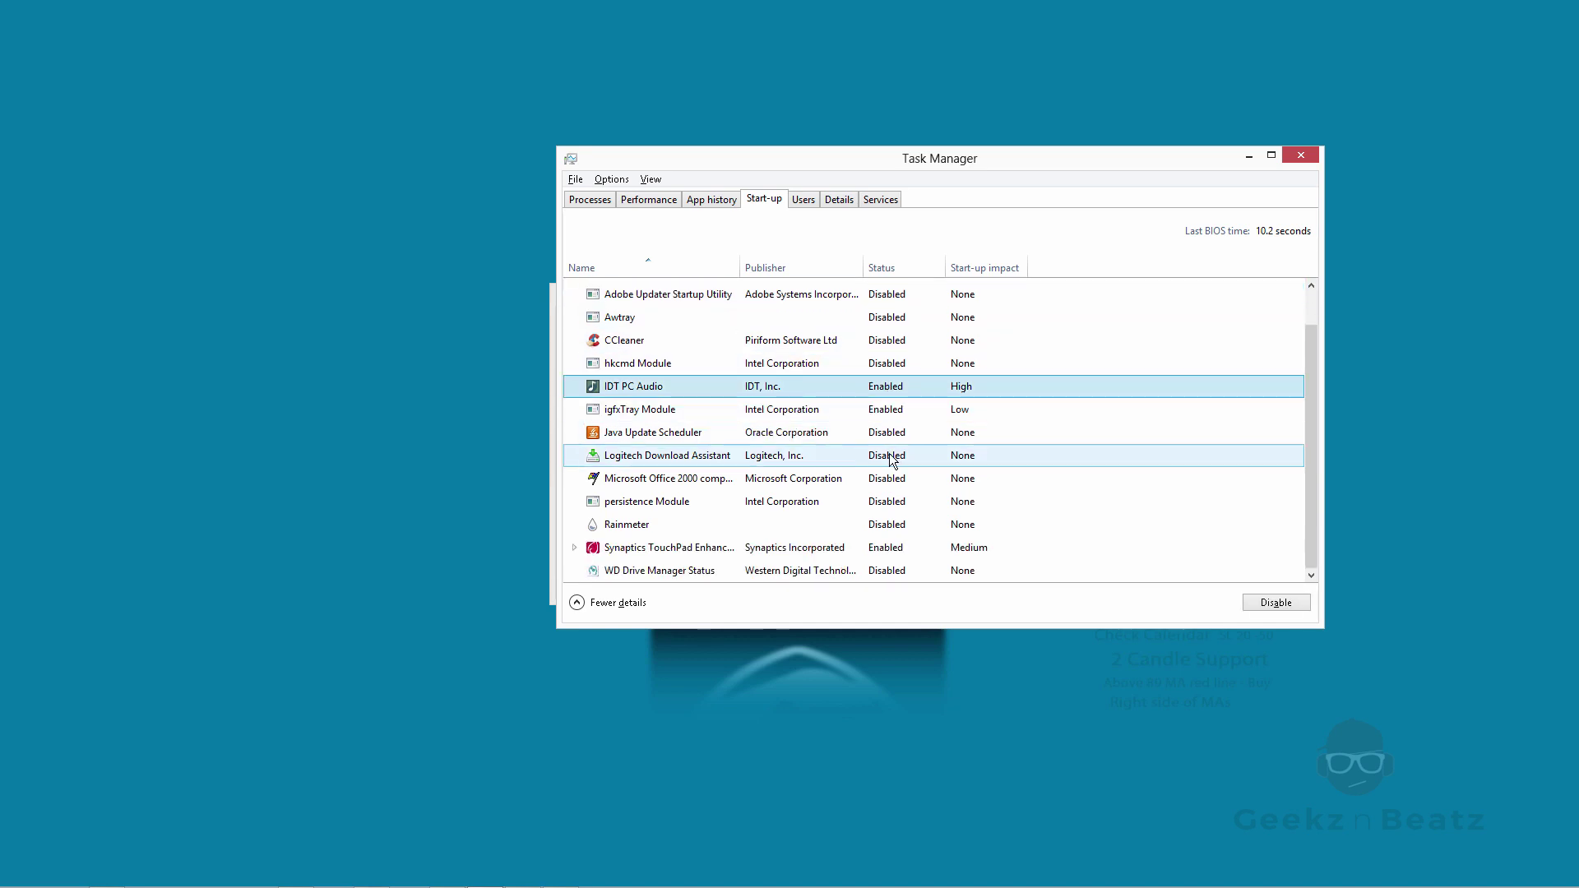
pyautogui.scroll(1, 893, 458)
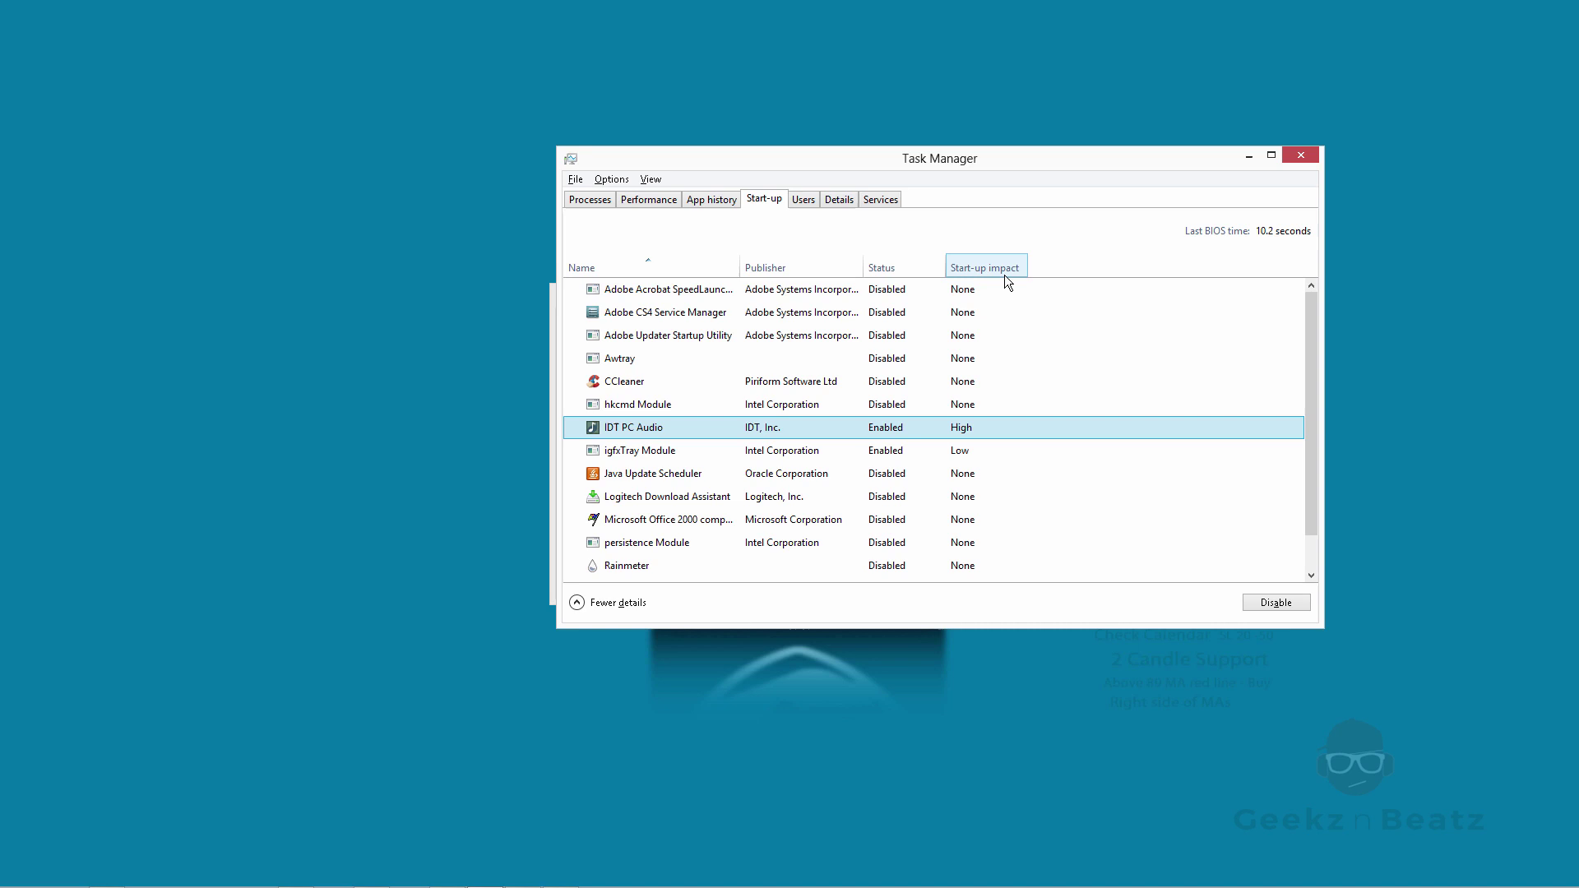
pyautogui.click(902, 298)
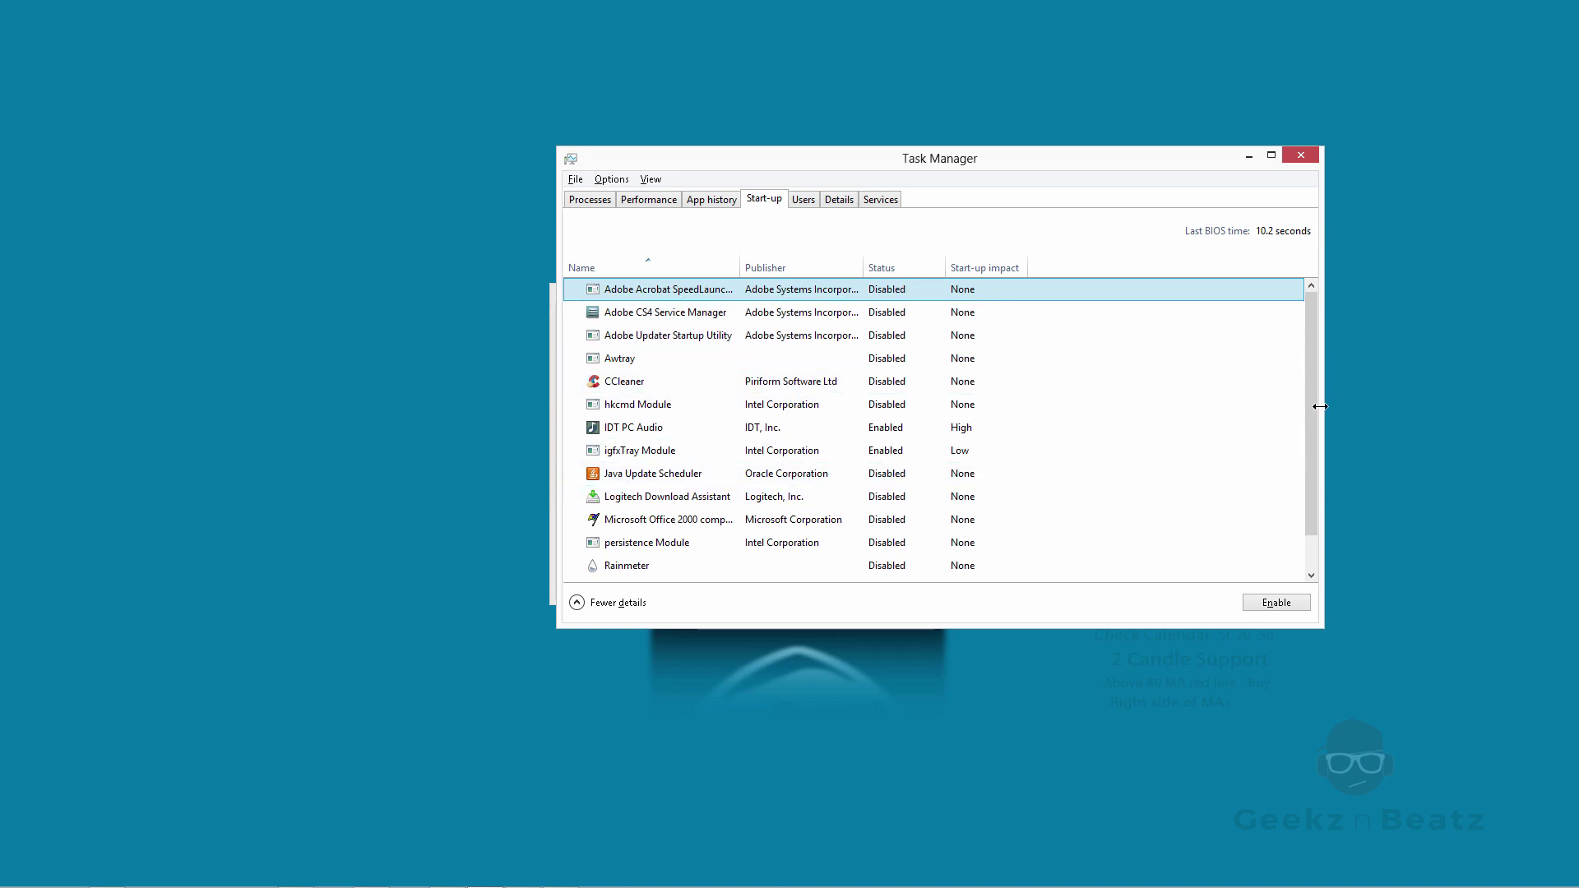
pyautogui.scroll(-1, 1312, 450)
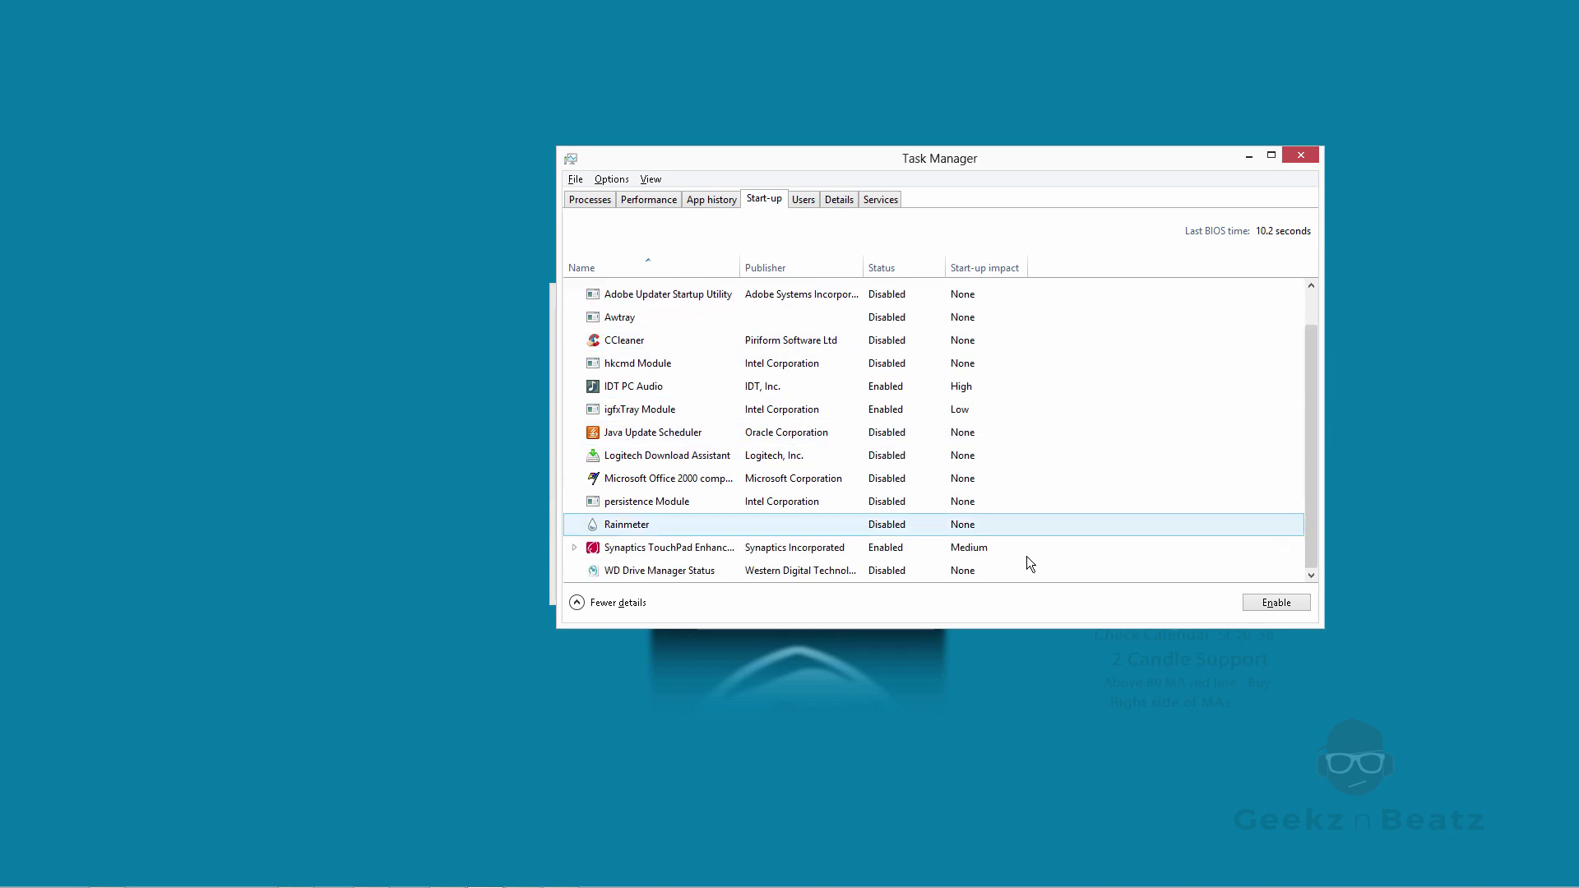
pyautogui.click(904, 550)
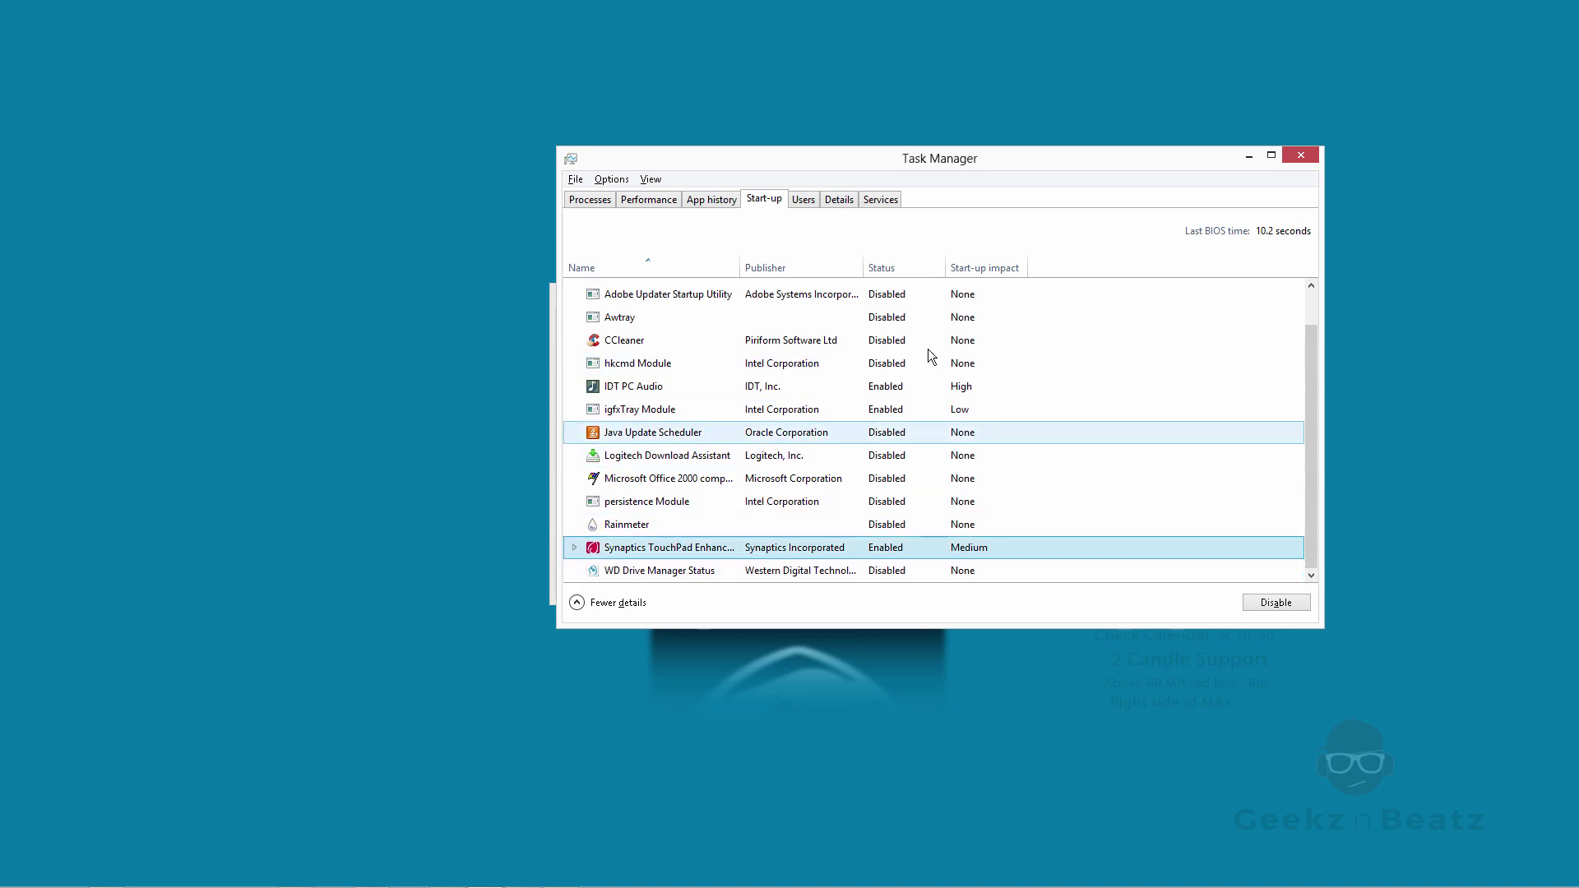
# Step: Sort the start-up list by Status so the still-enabled items group together
pyautogui.click(902, 267)
pyautogui.scroll(1, 901, 405)
pyautogui.scroll(-1, 902, 436)
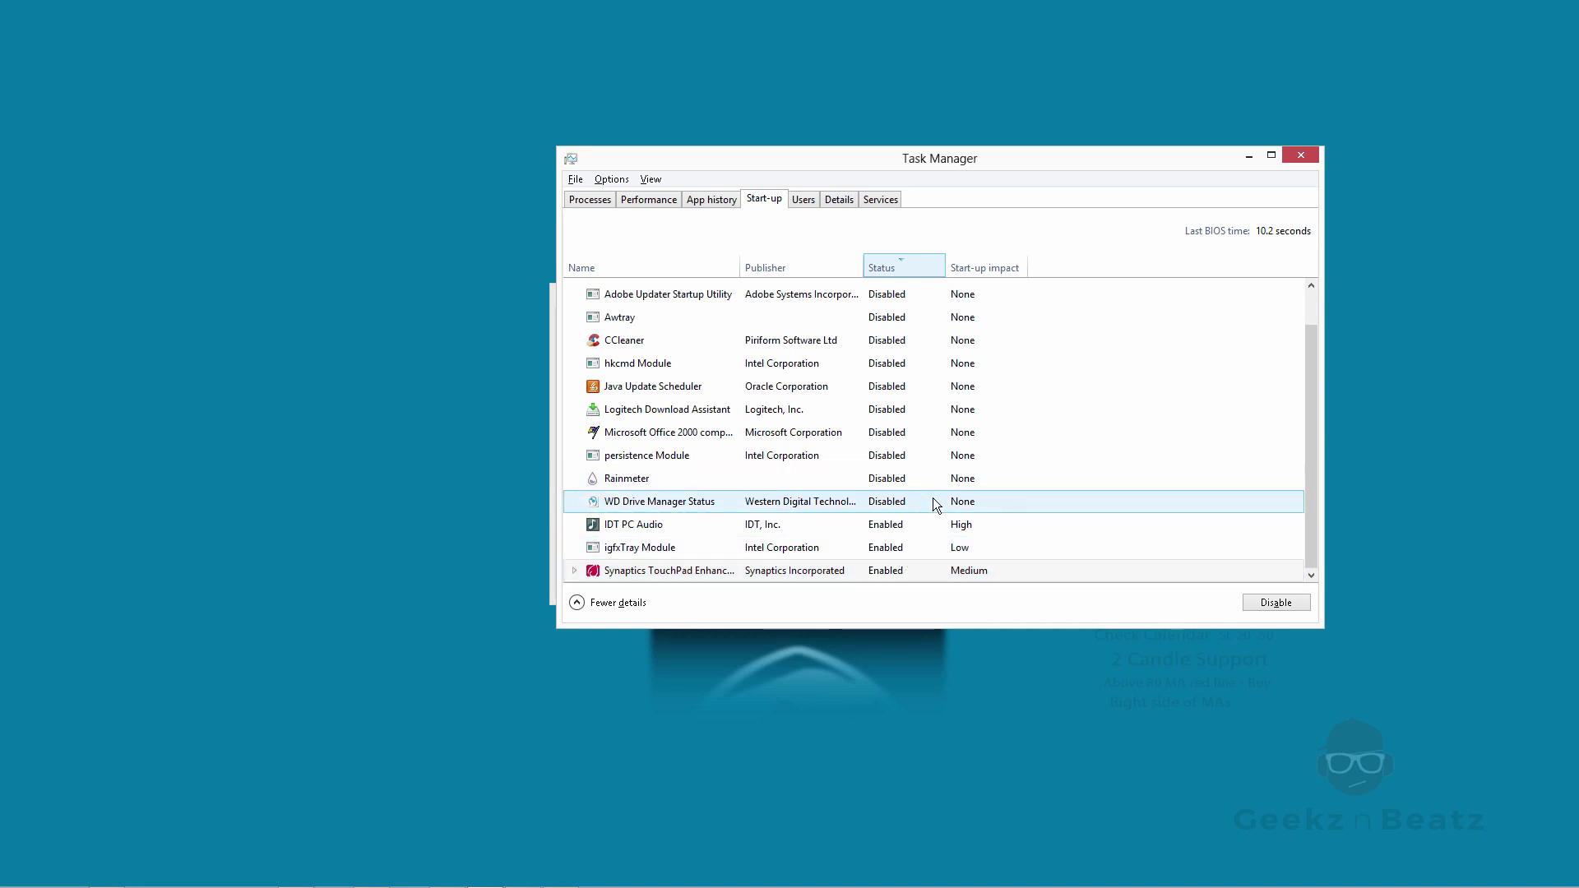
pyautogui.scroll(1, 933, 500)
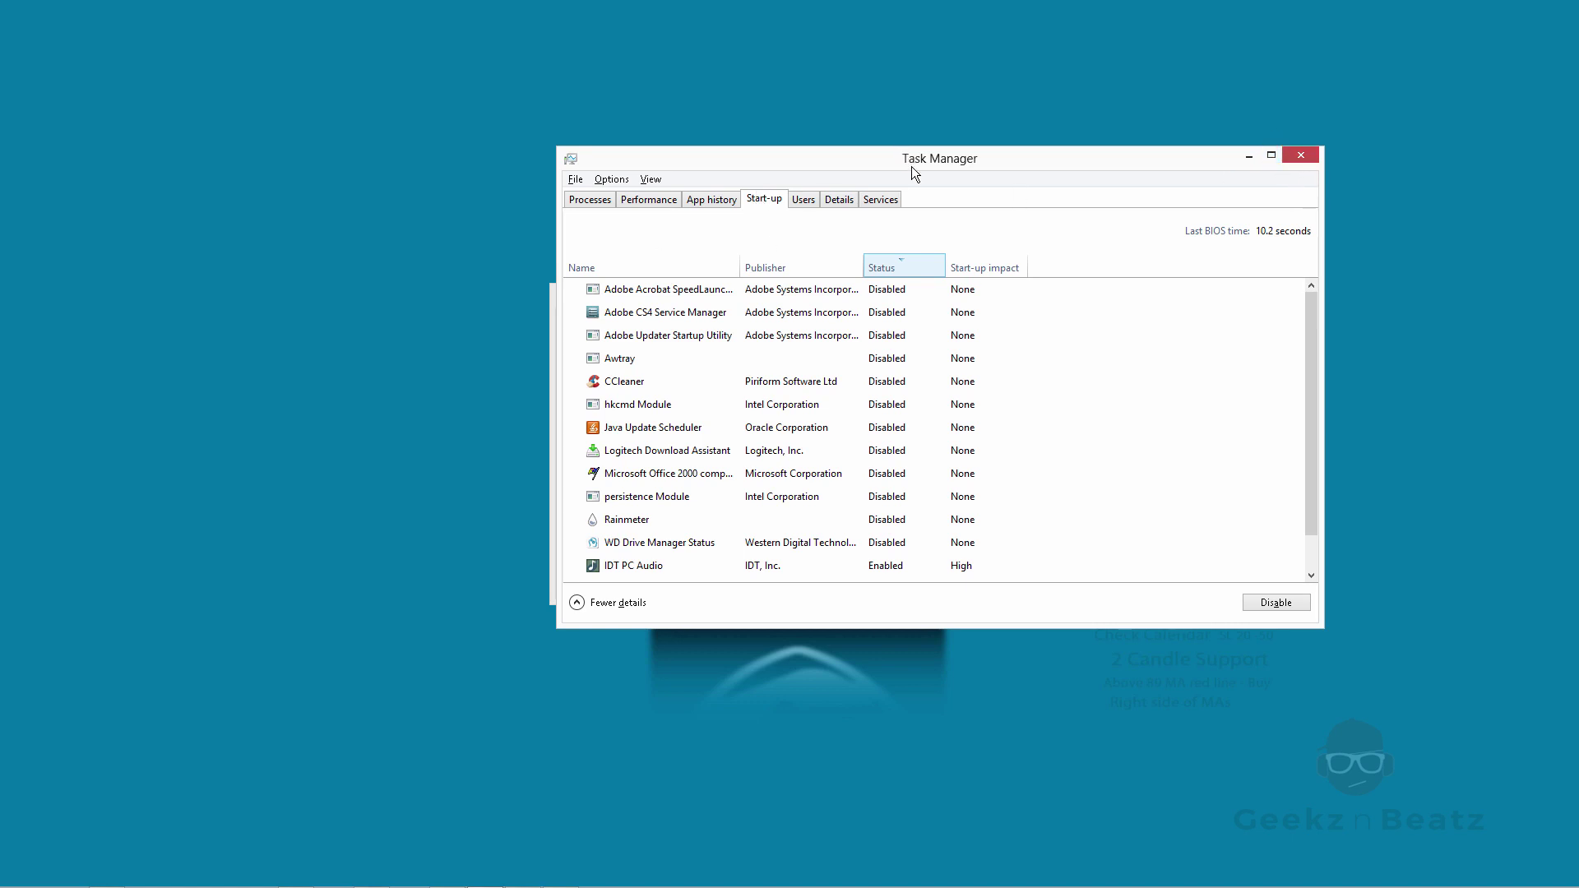
# Step: Move Task Manager aside, click onto the desktop, then bring Task Manager back with Ctrl+Shift+Esc
pyautogui.moveTo(904, 158); pyautogui.dragTo(828, 183)
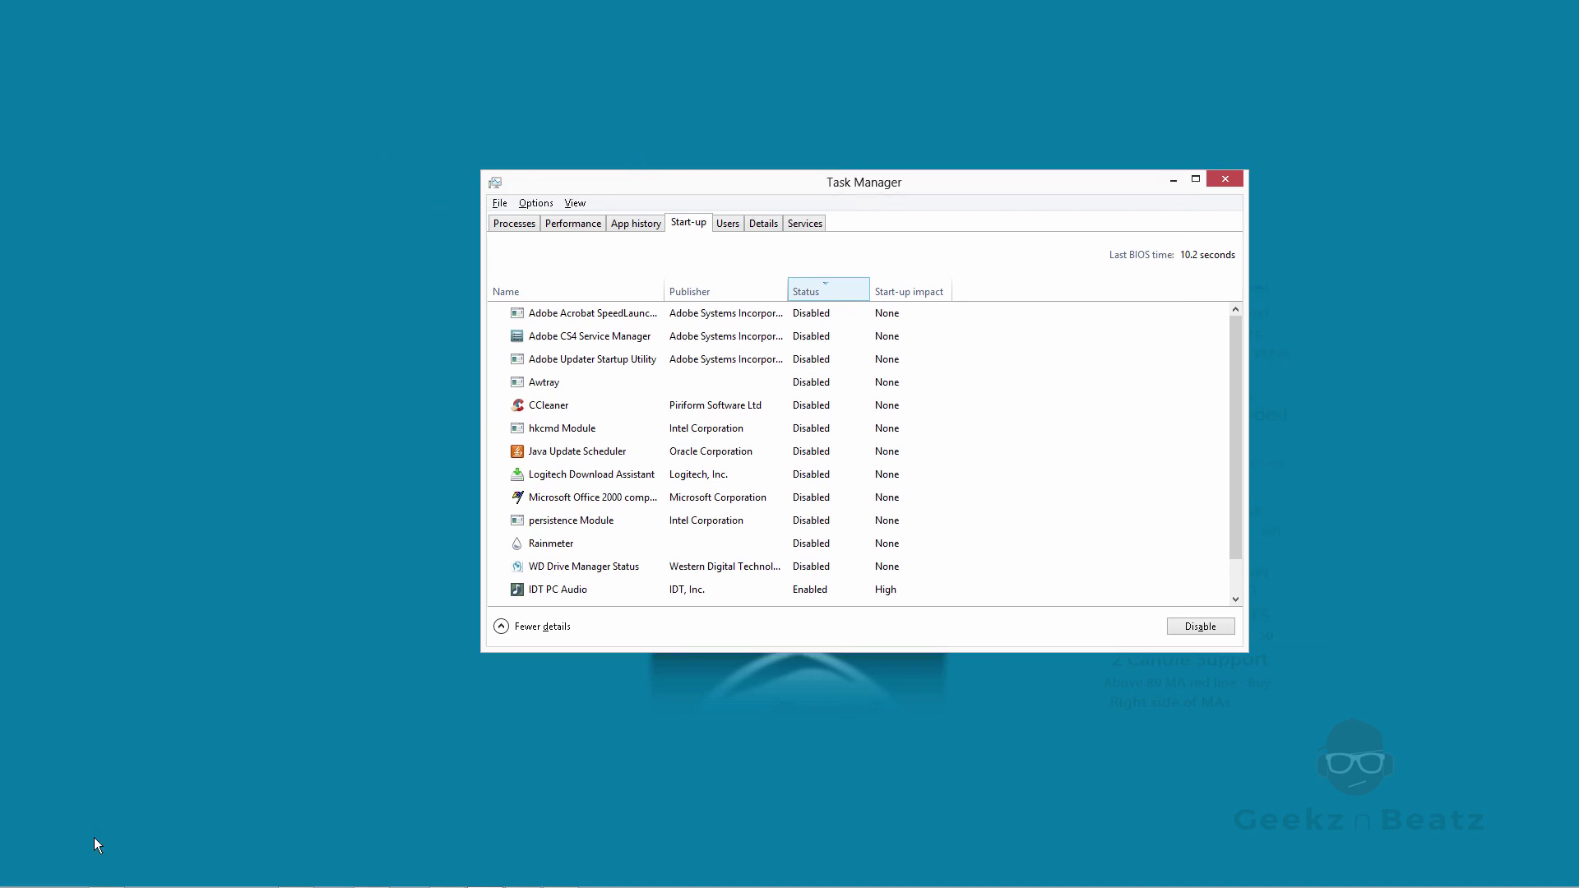
pyautogui.moveTo(0, 882)
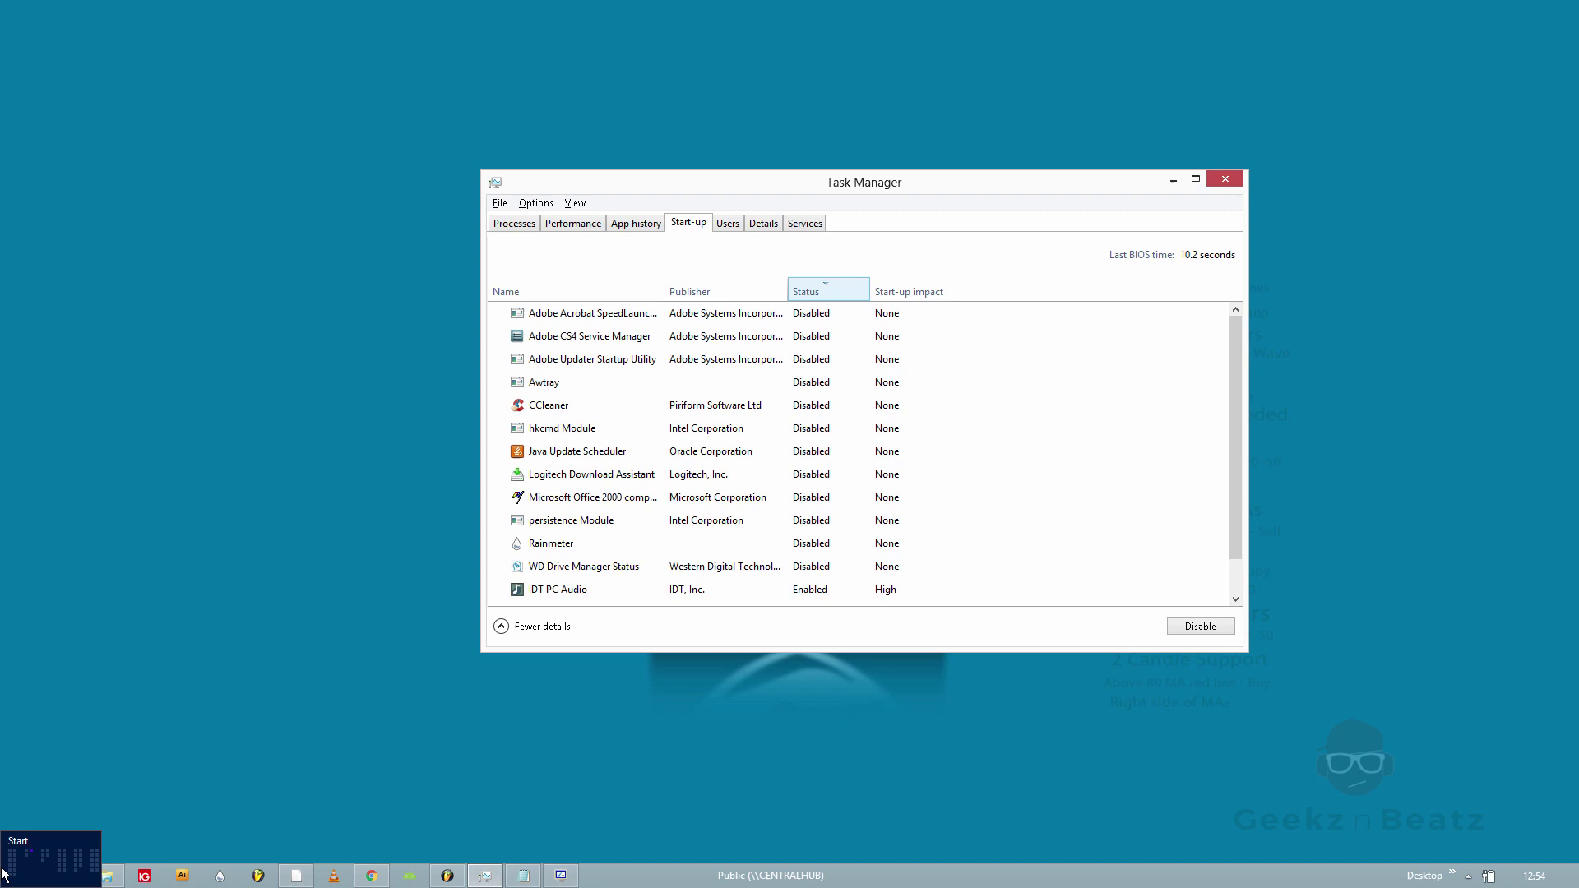
pyautogui.moveTo(105, 876)
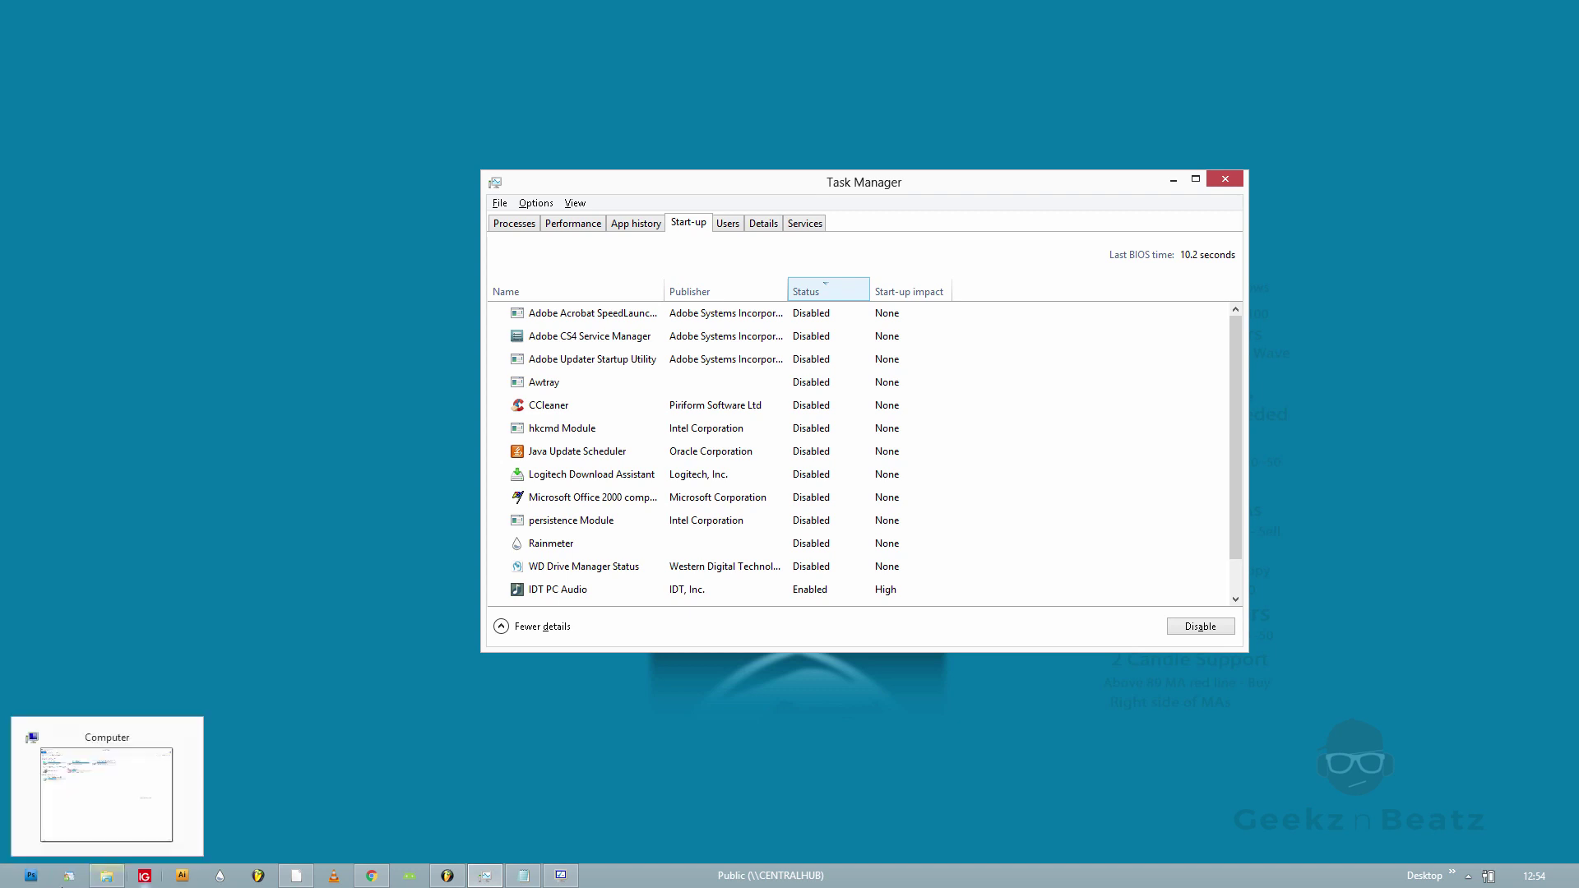
pyautogui.click(268, 742)
pyautogui.moveTo(2, 886)
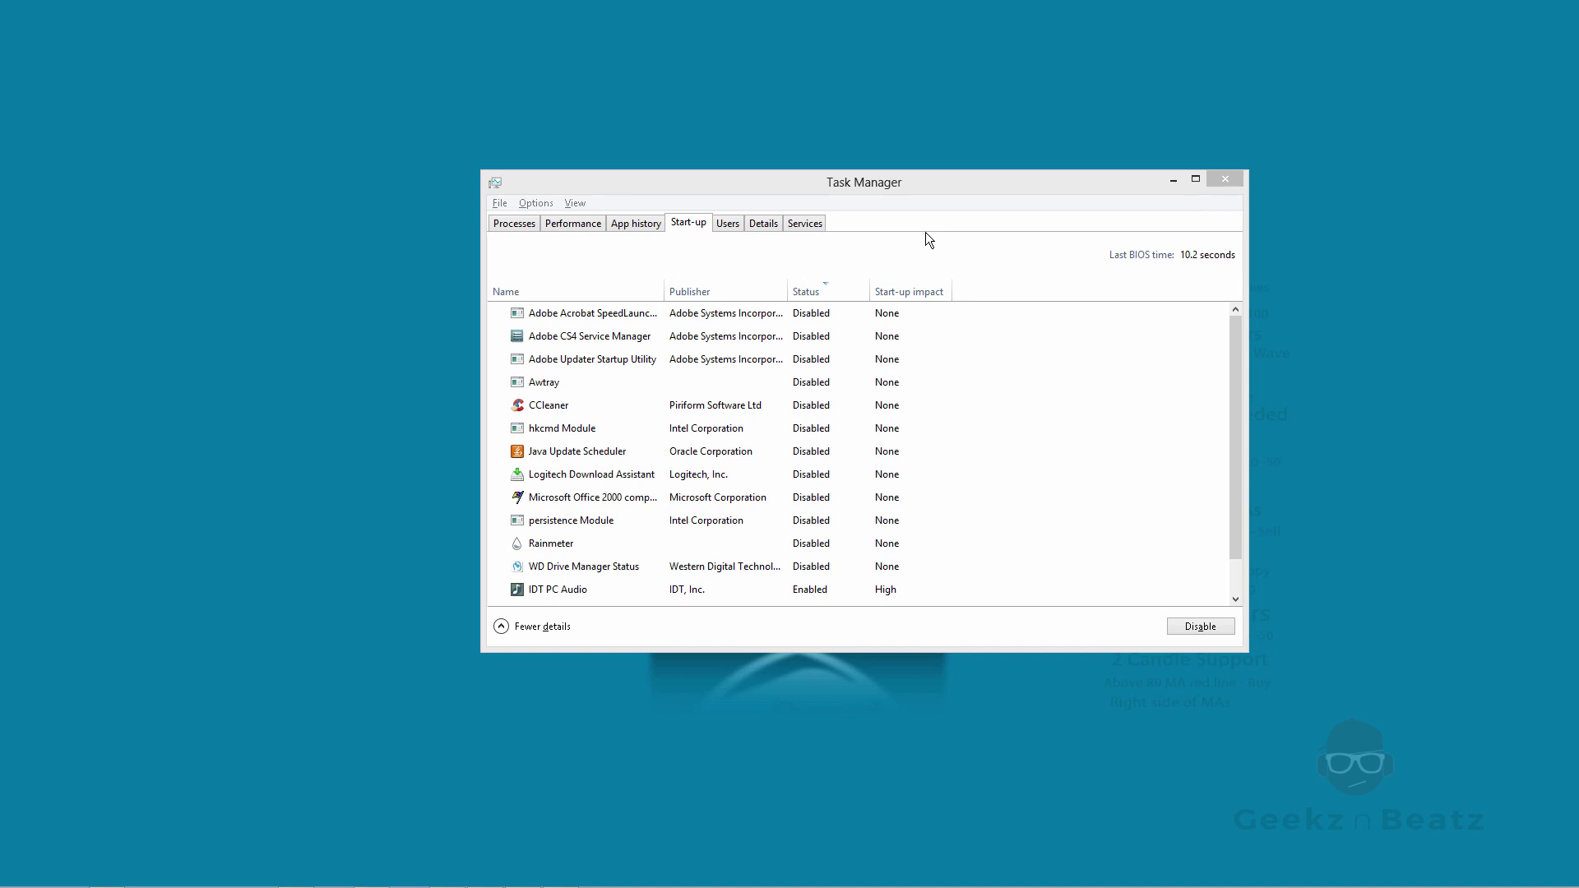
pyautogui.hotkey('ctrl', 'shift', 'Escape')
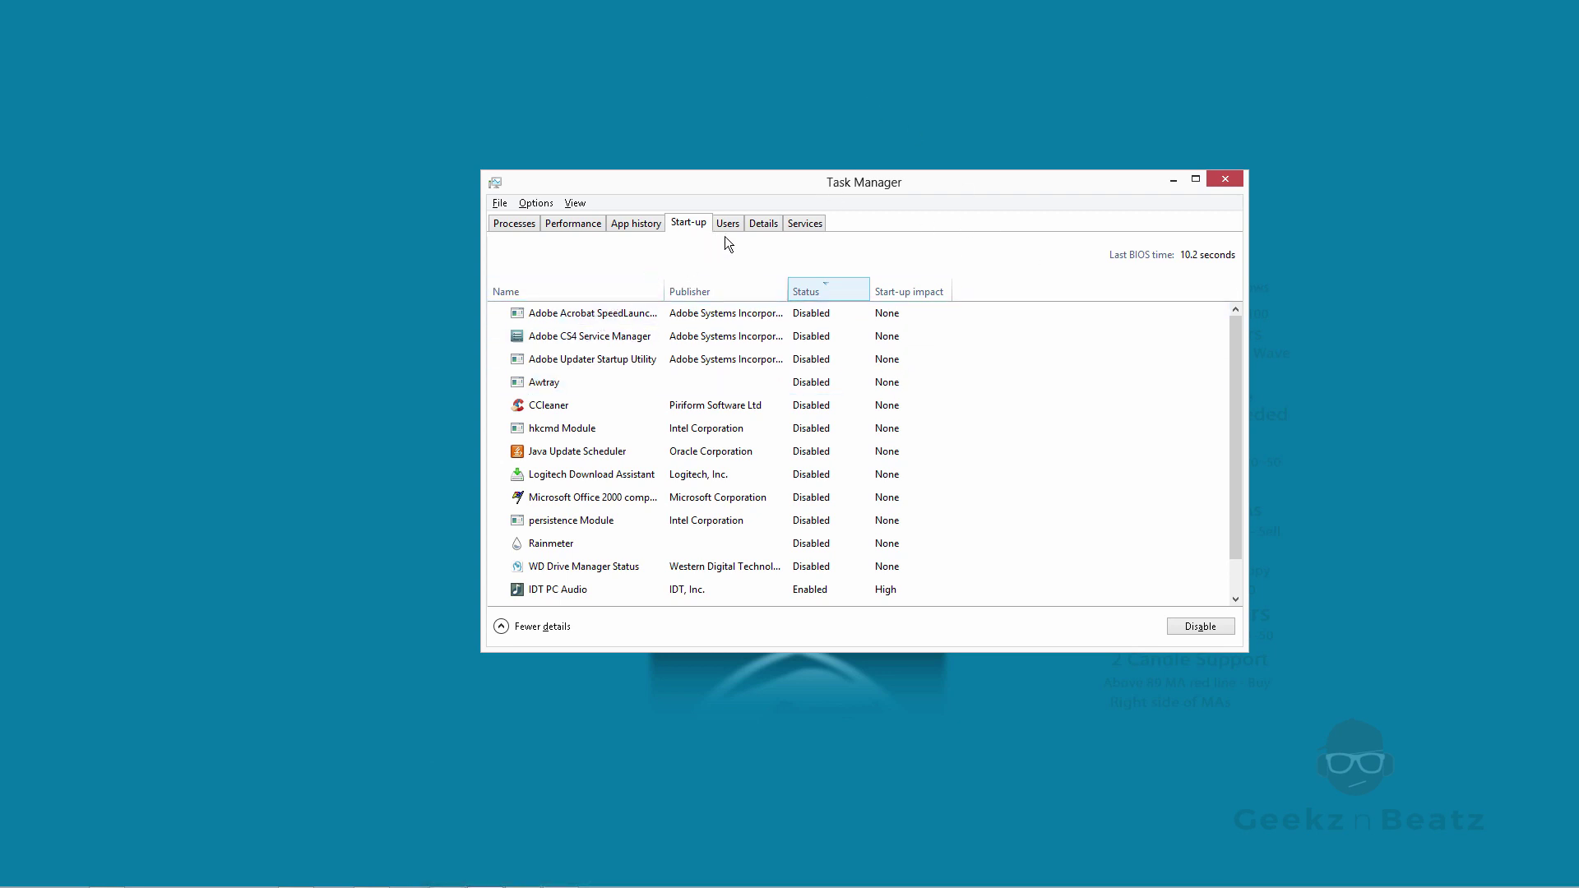
# Step: Show Task Manager's Services list sorted by name and jump to the W entries
pyautogui.click(804, 224)
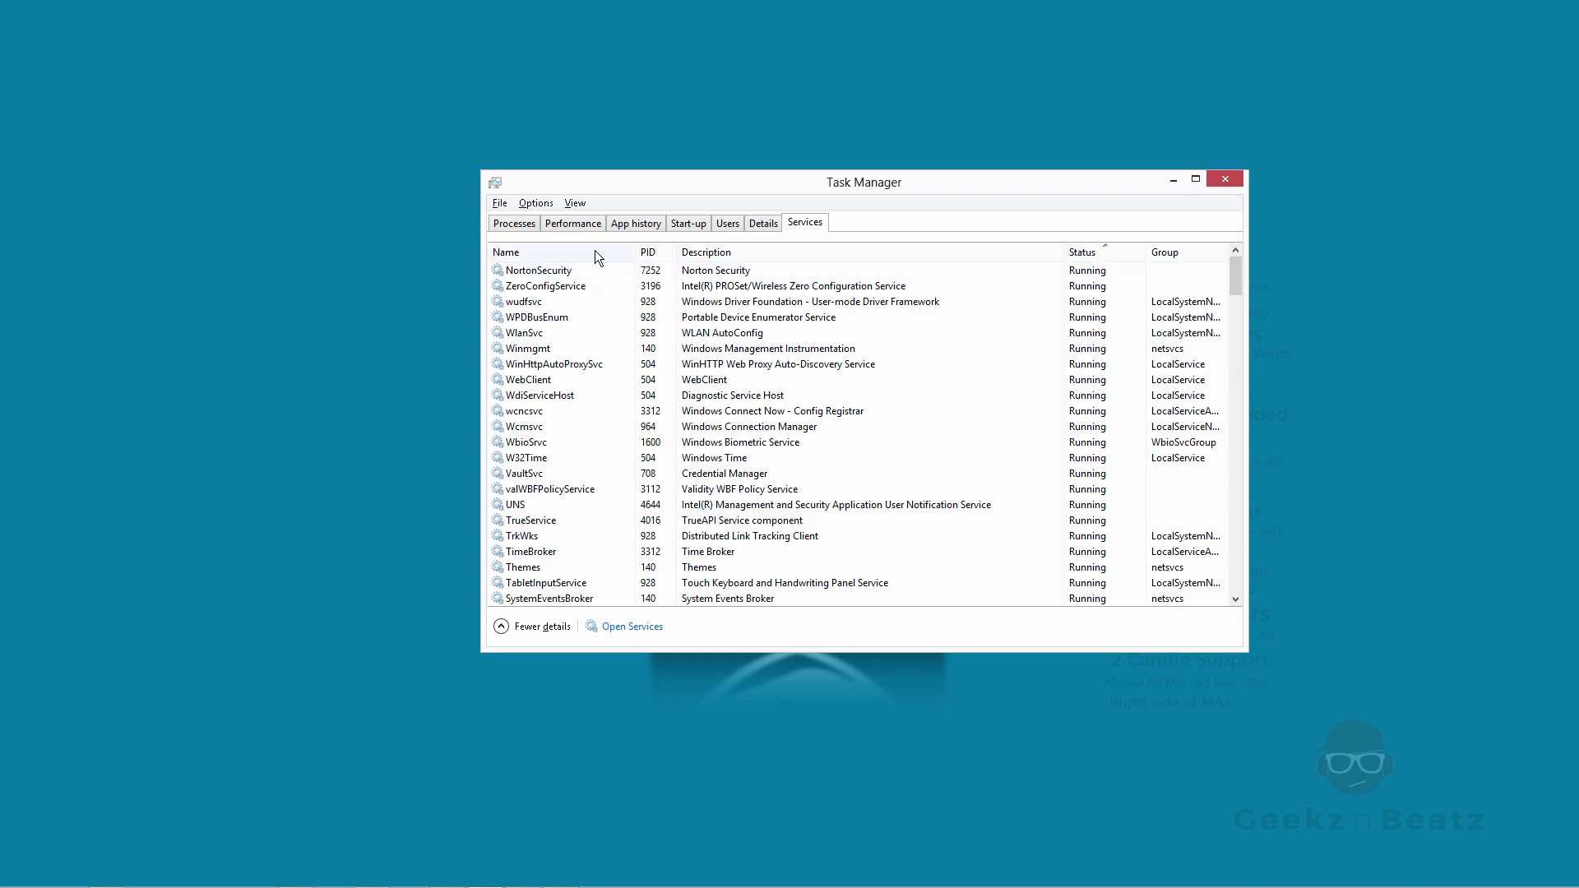
pyautogui.click(522, 252)
pyautogui.click(578, 363)
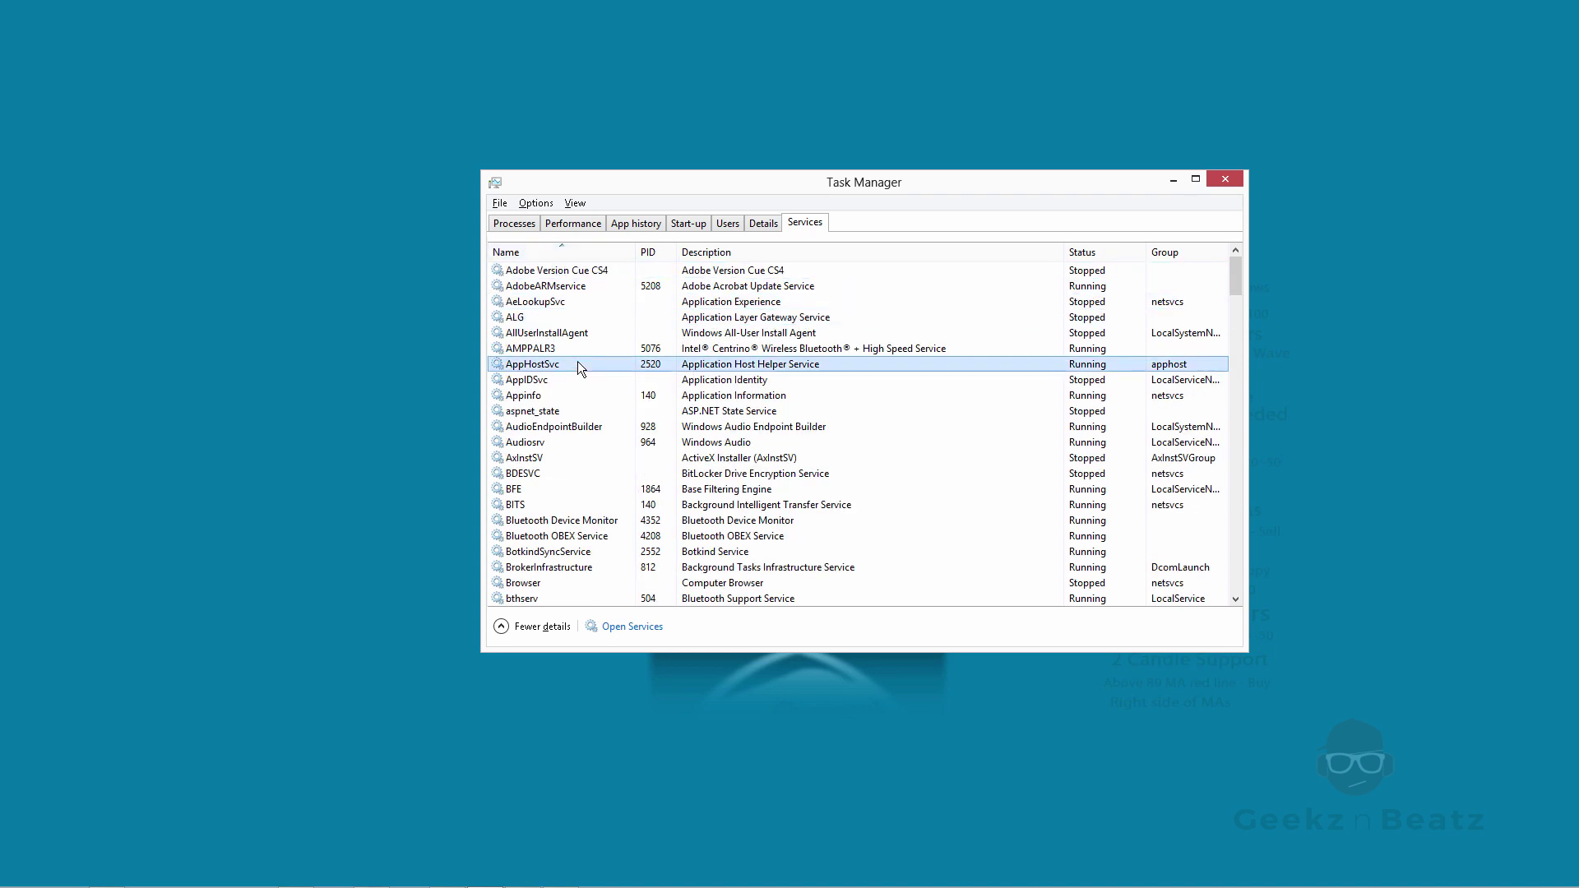
pyautogui.press('w')
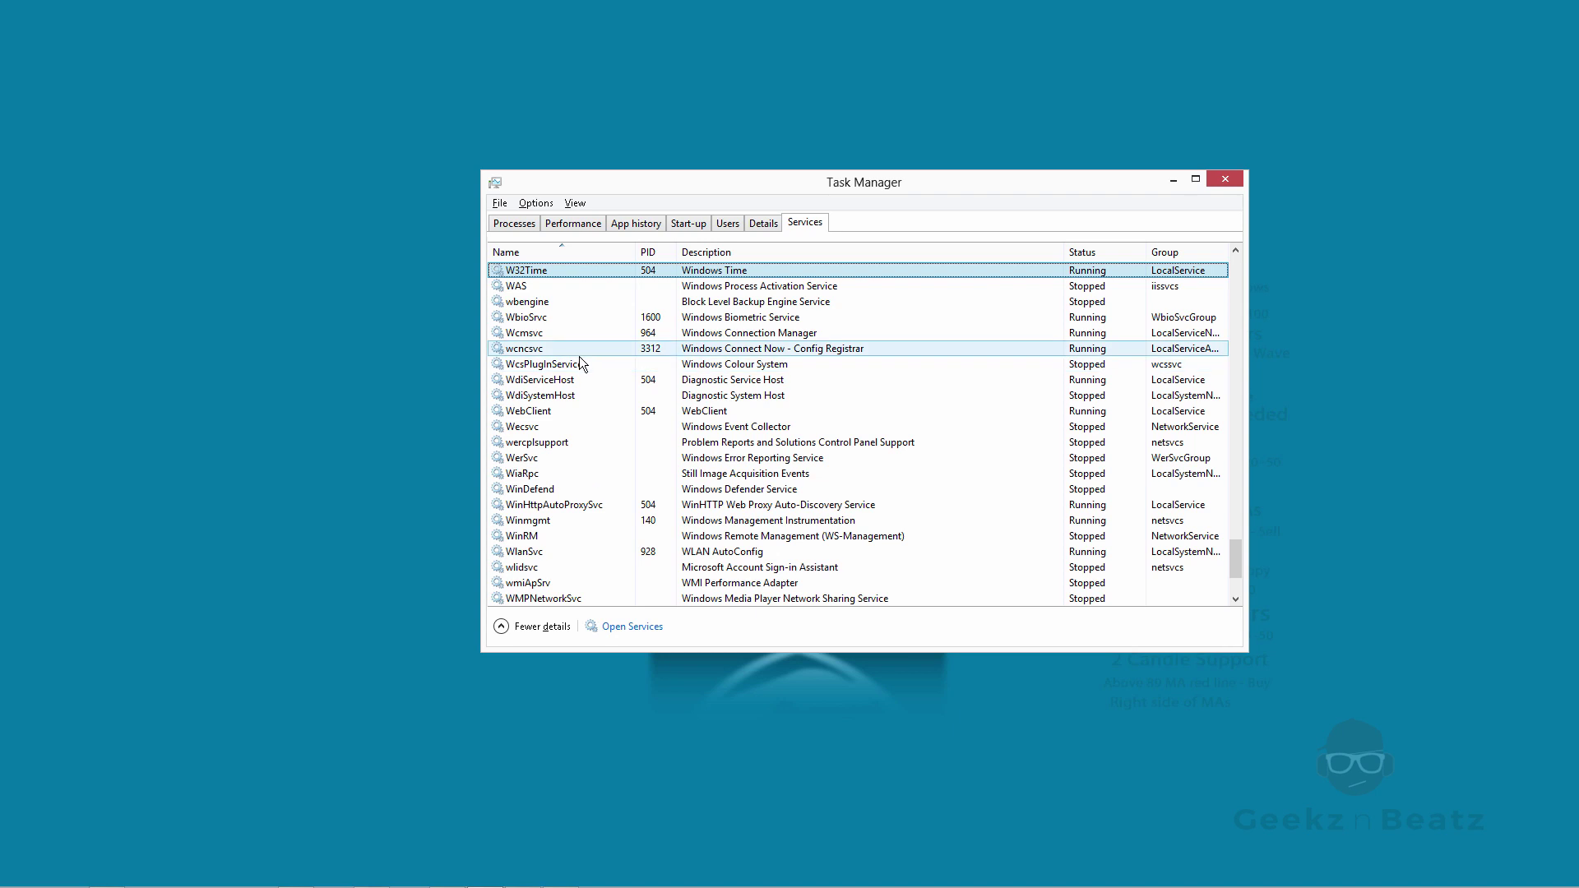
# Step: Inspect the WSearch service's actions, leaving it Stopped, and move the window up
pyautogui.scroll(-3, 589, 467)
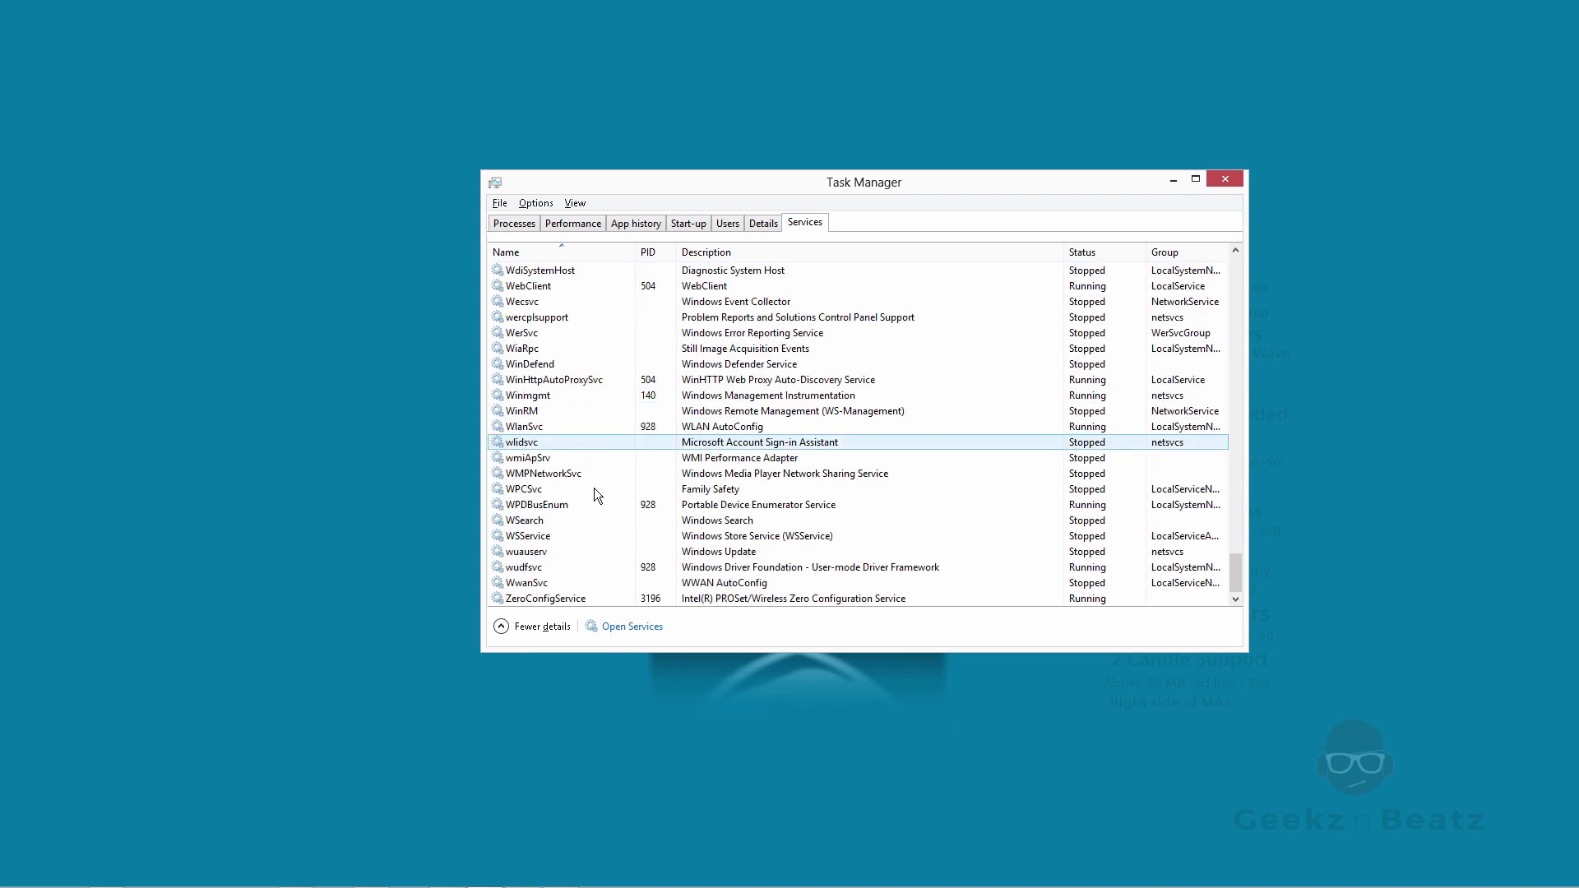
pyautogui.click(717, 520)
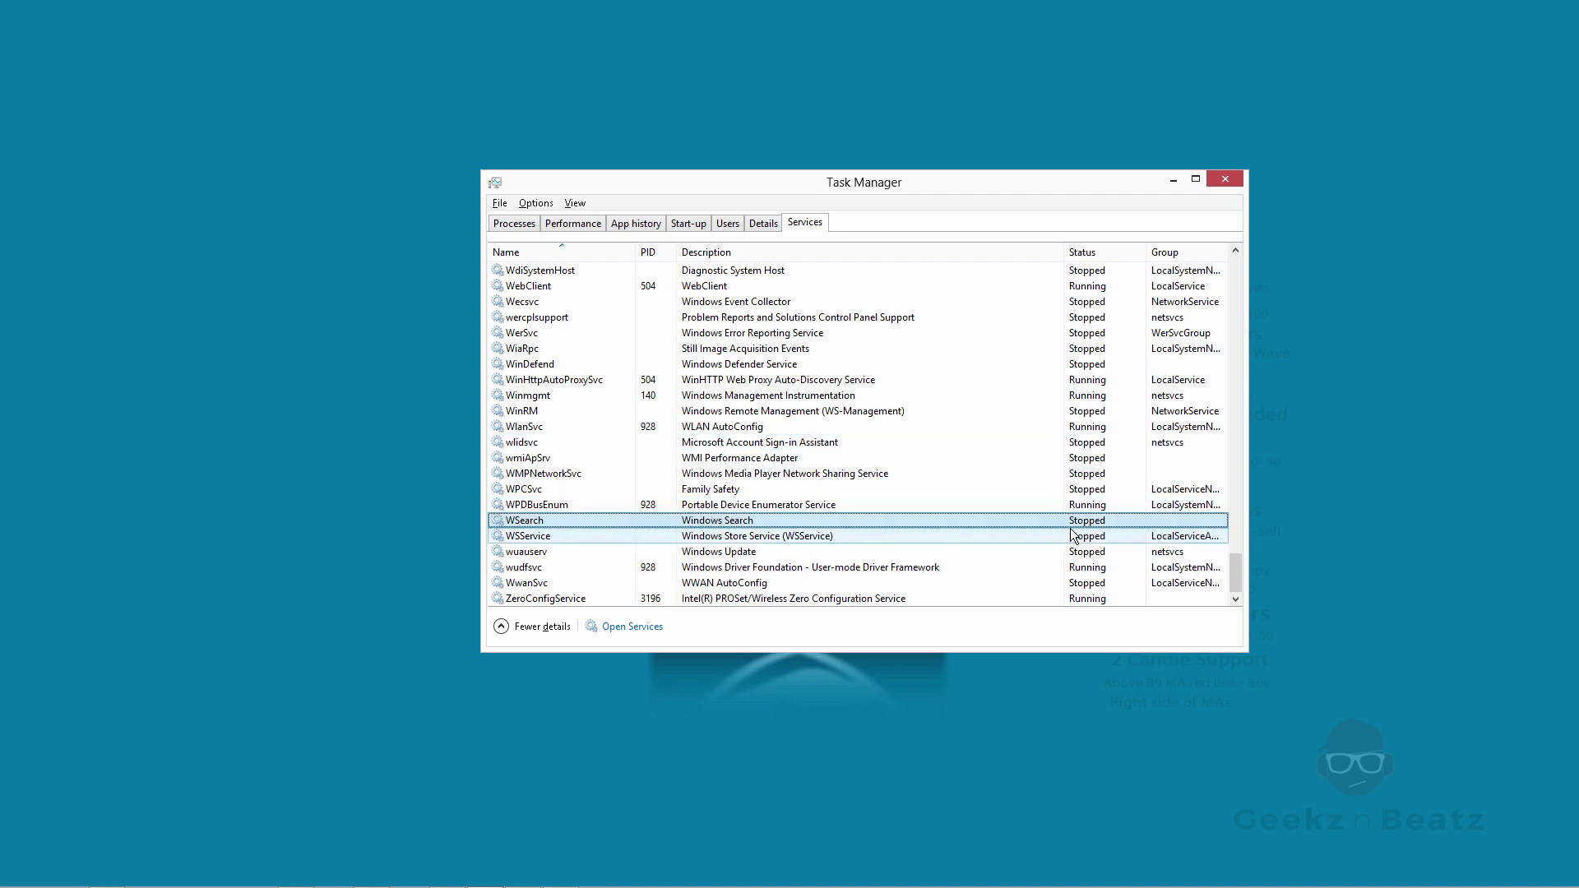
pyautogui.rightClick(983, 520)
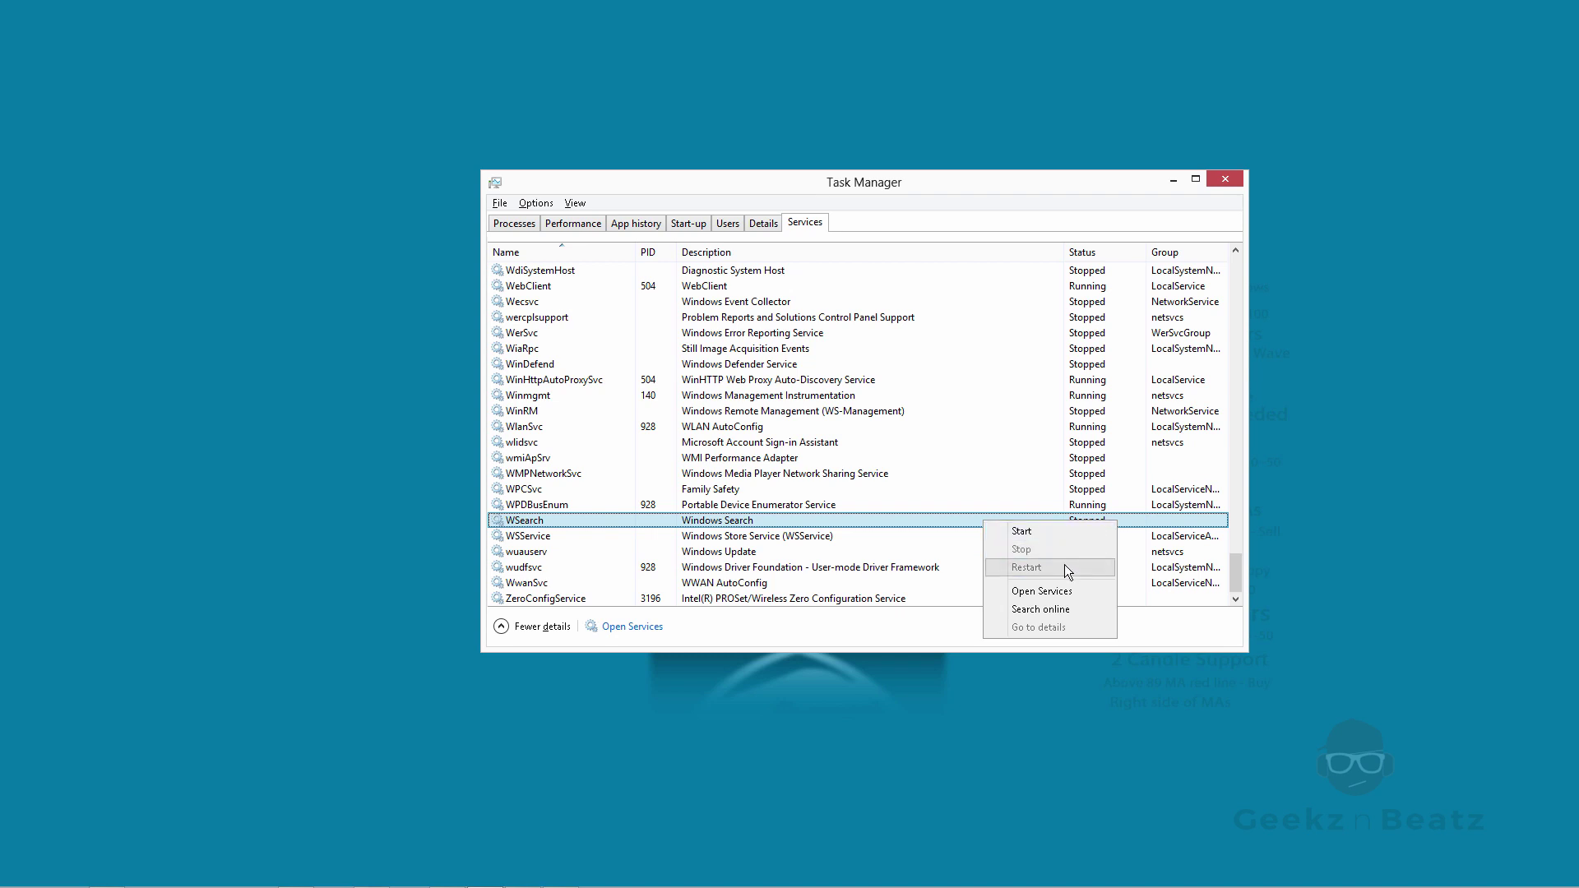
pyautogui.click(871, 625)
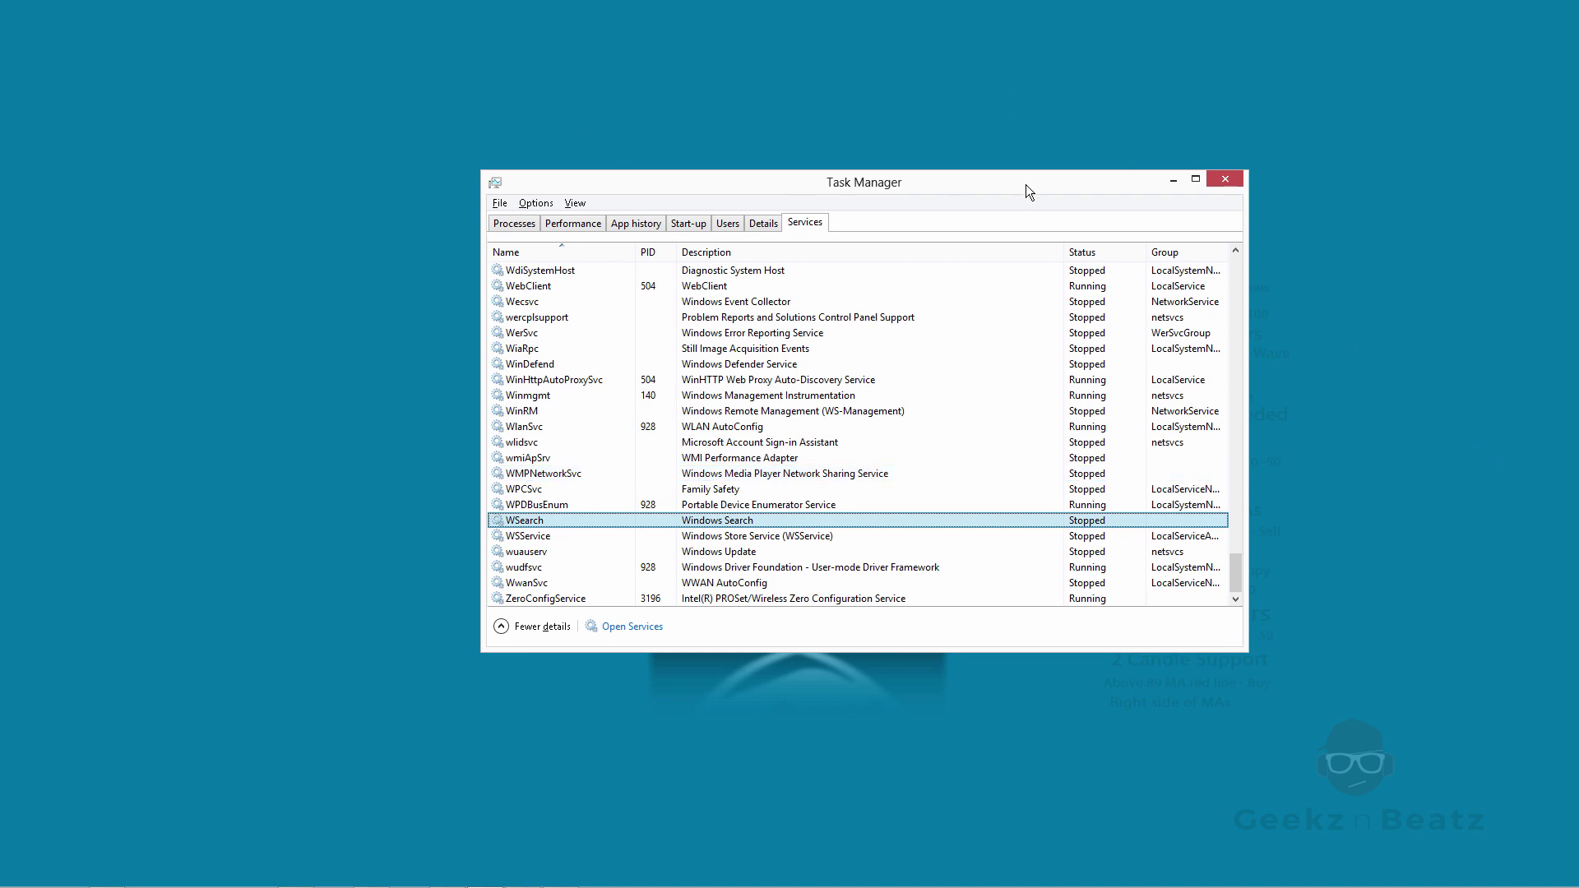
pyautogui.moveTo(1024, 184); pyautogui.dragTo(1040, 90)
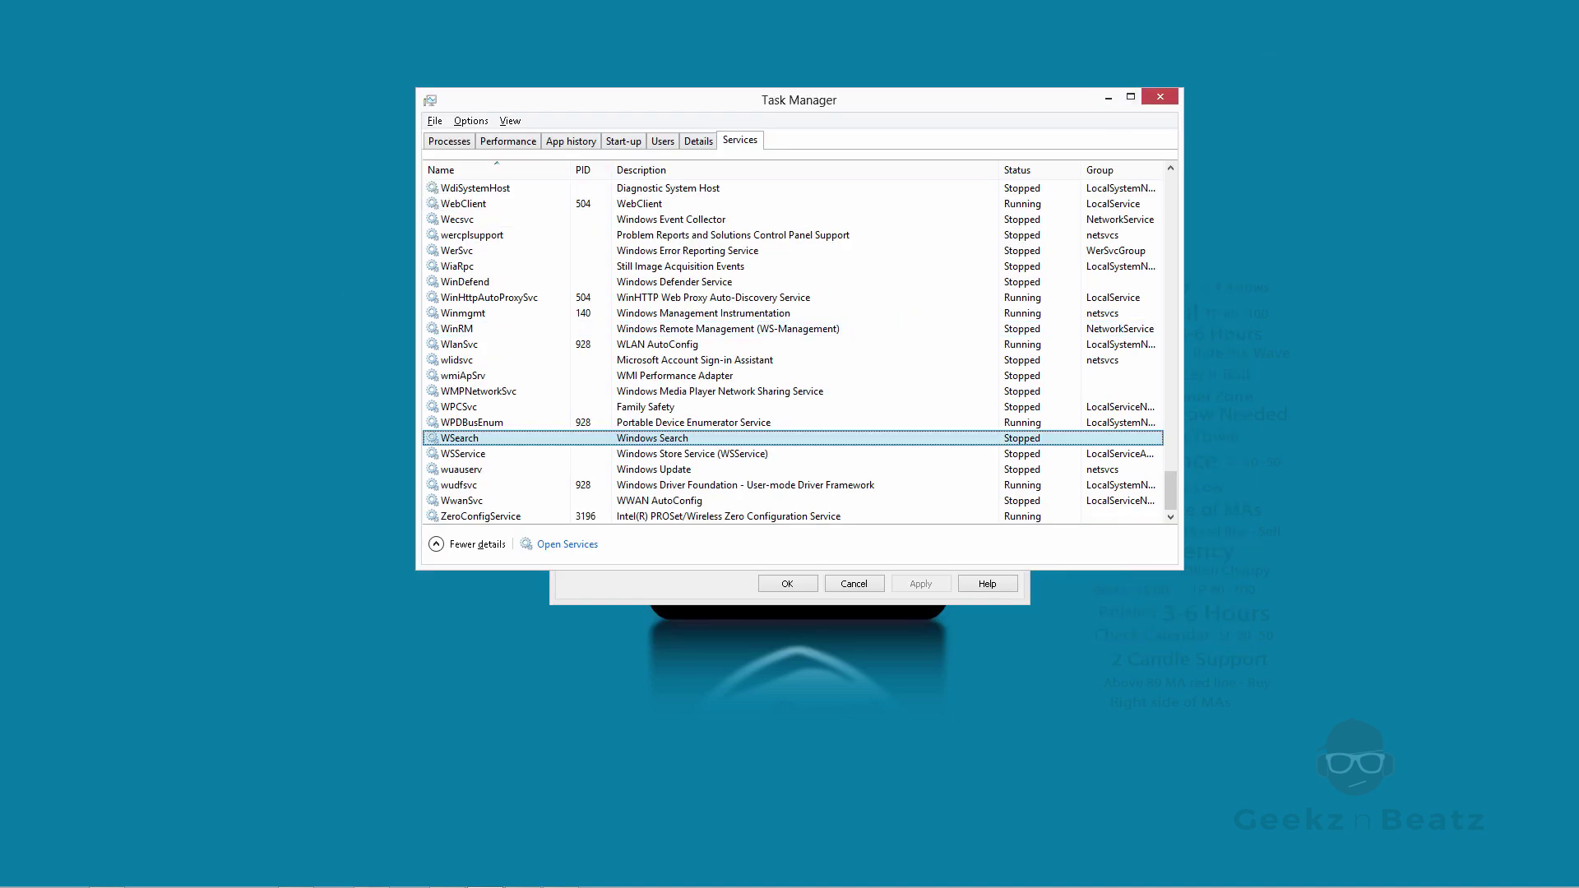
# Step: Browse the services from WMPNetworkSvc up to SensrSvc, SessionEnv and ShellHWDetection
pyautogui.click(708, 388)
pyautogui.scroll(14, 707, 386)
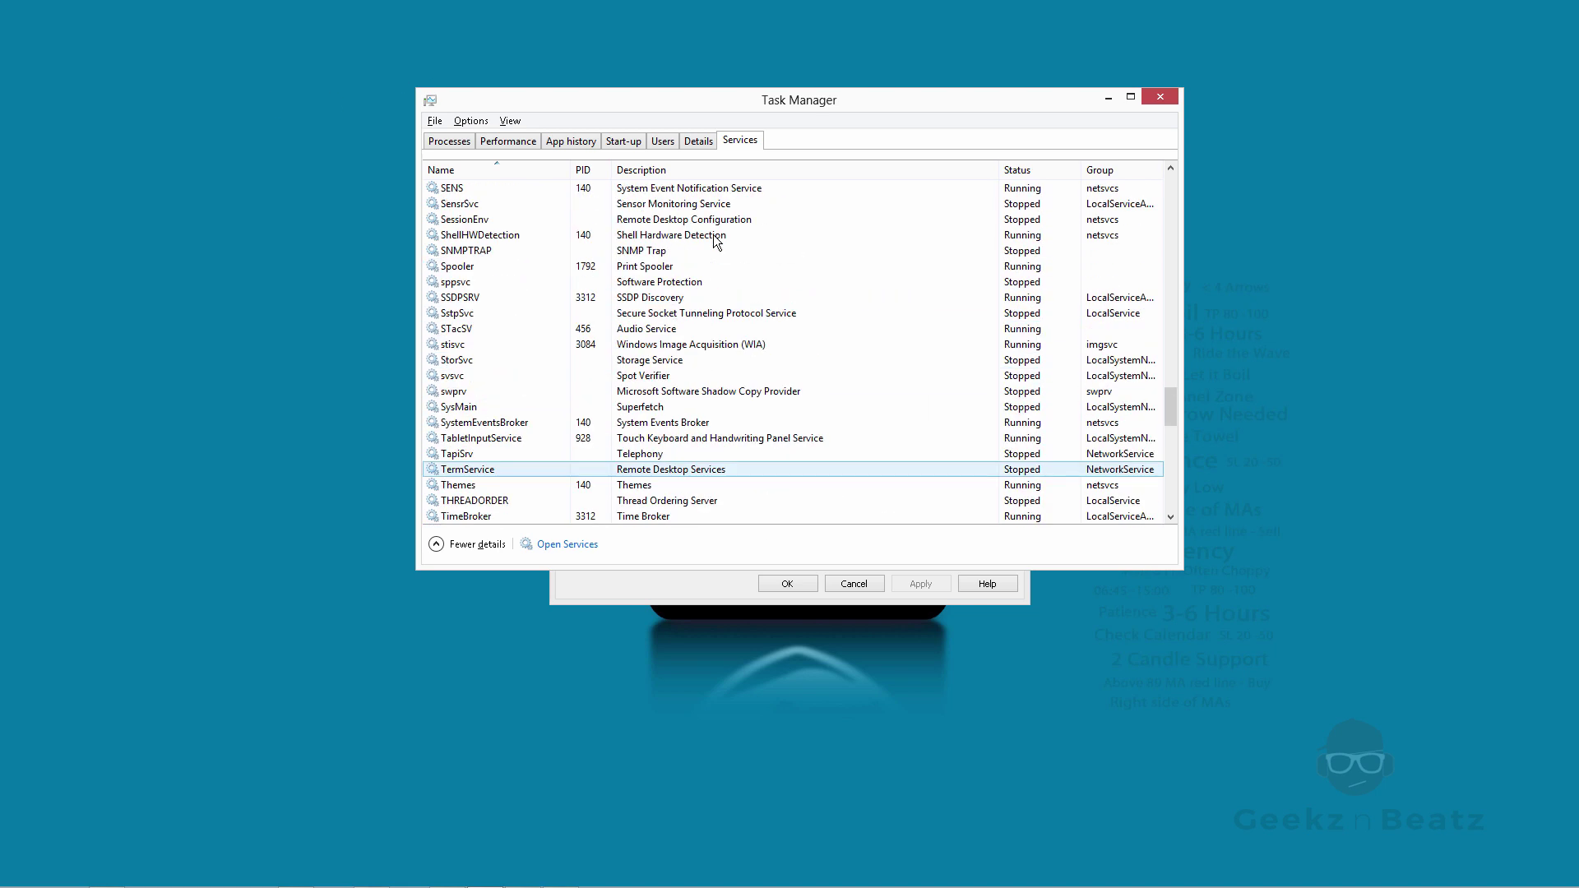
pyautogui.scroll(1, 707, 238)
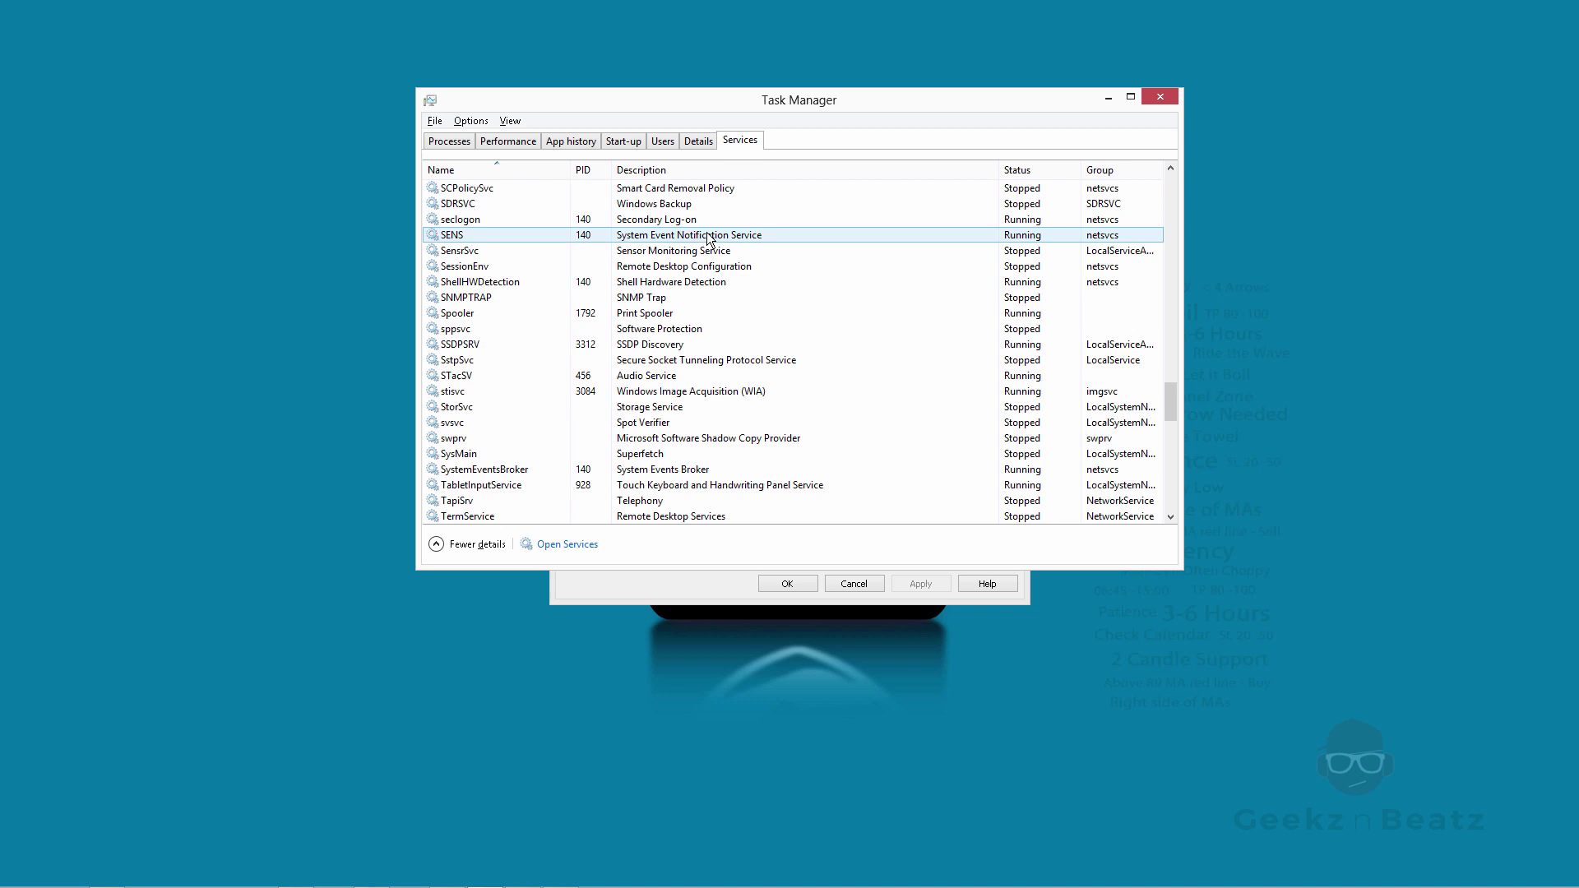
pyautogui.click(685, 251)
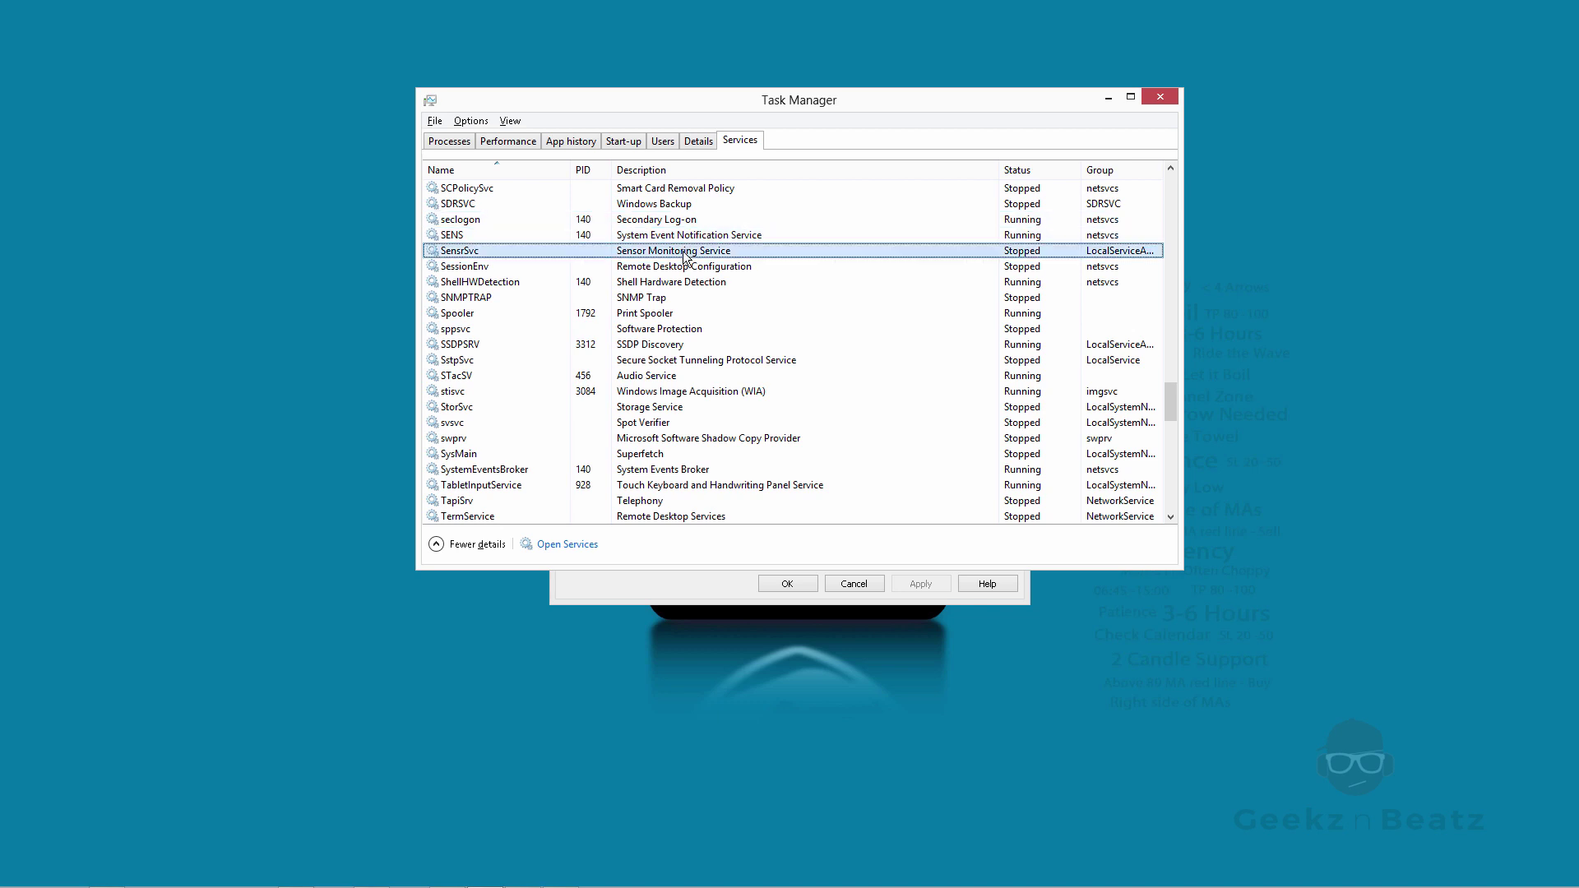
pyautogui.press('Down')
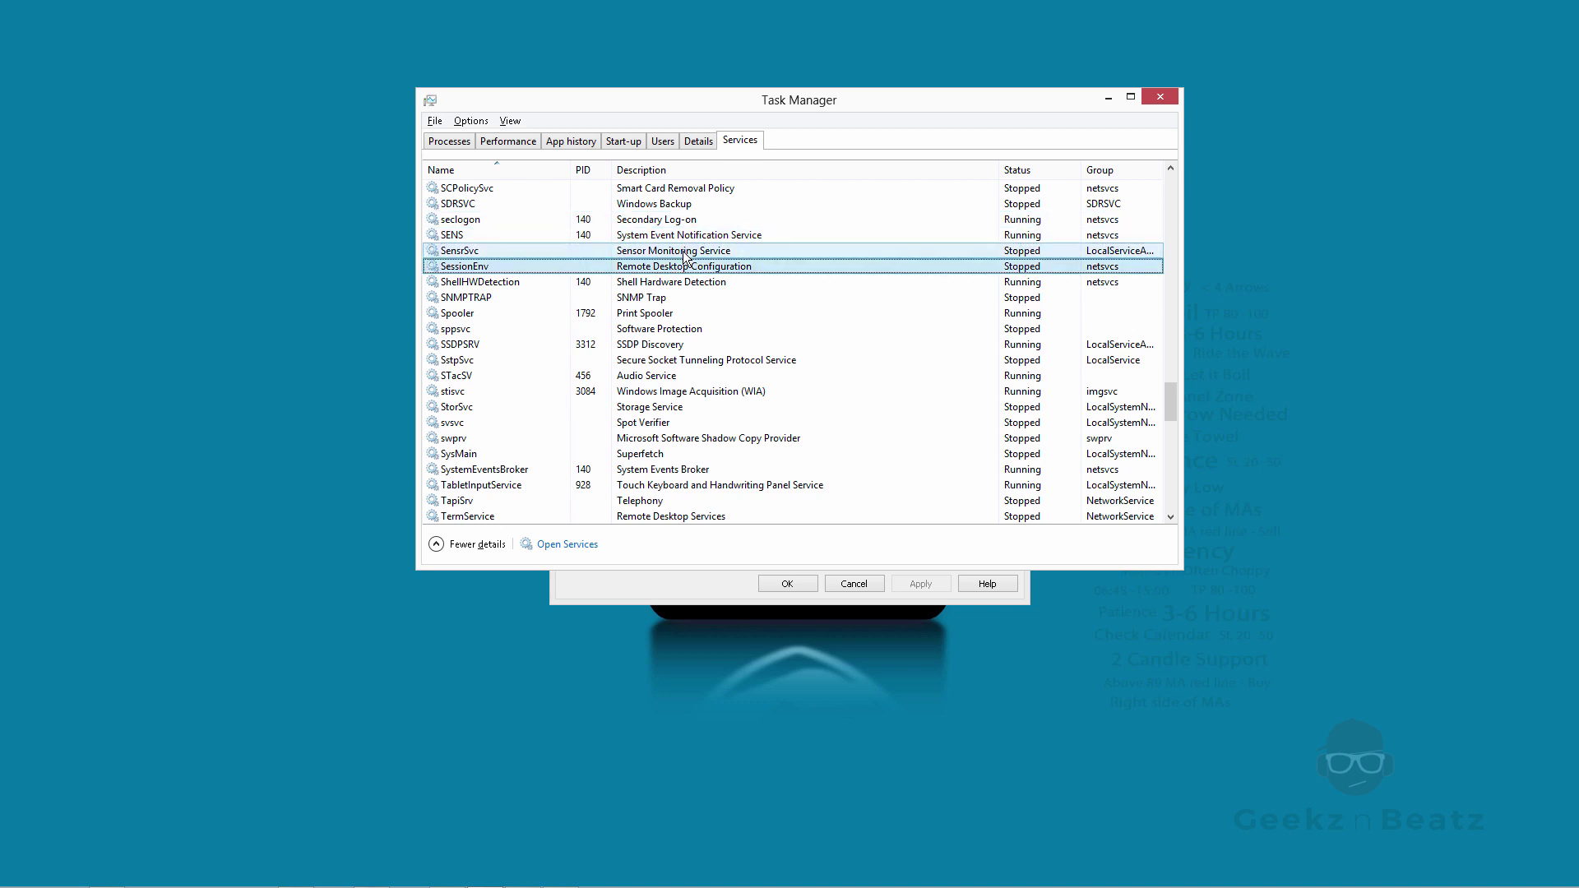
pyautogui.press('Down')
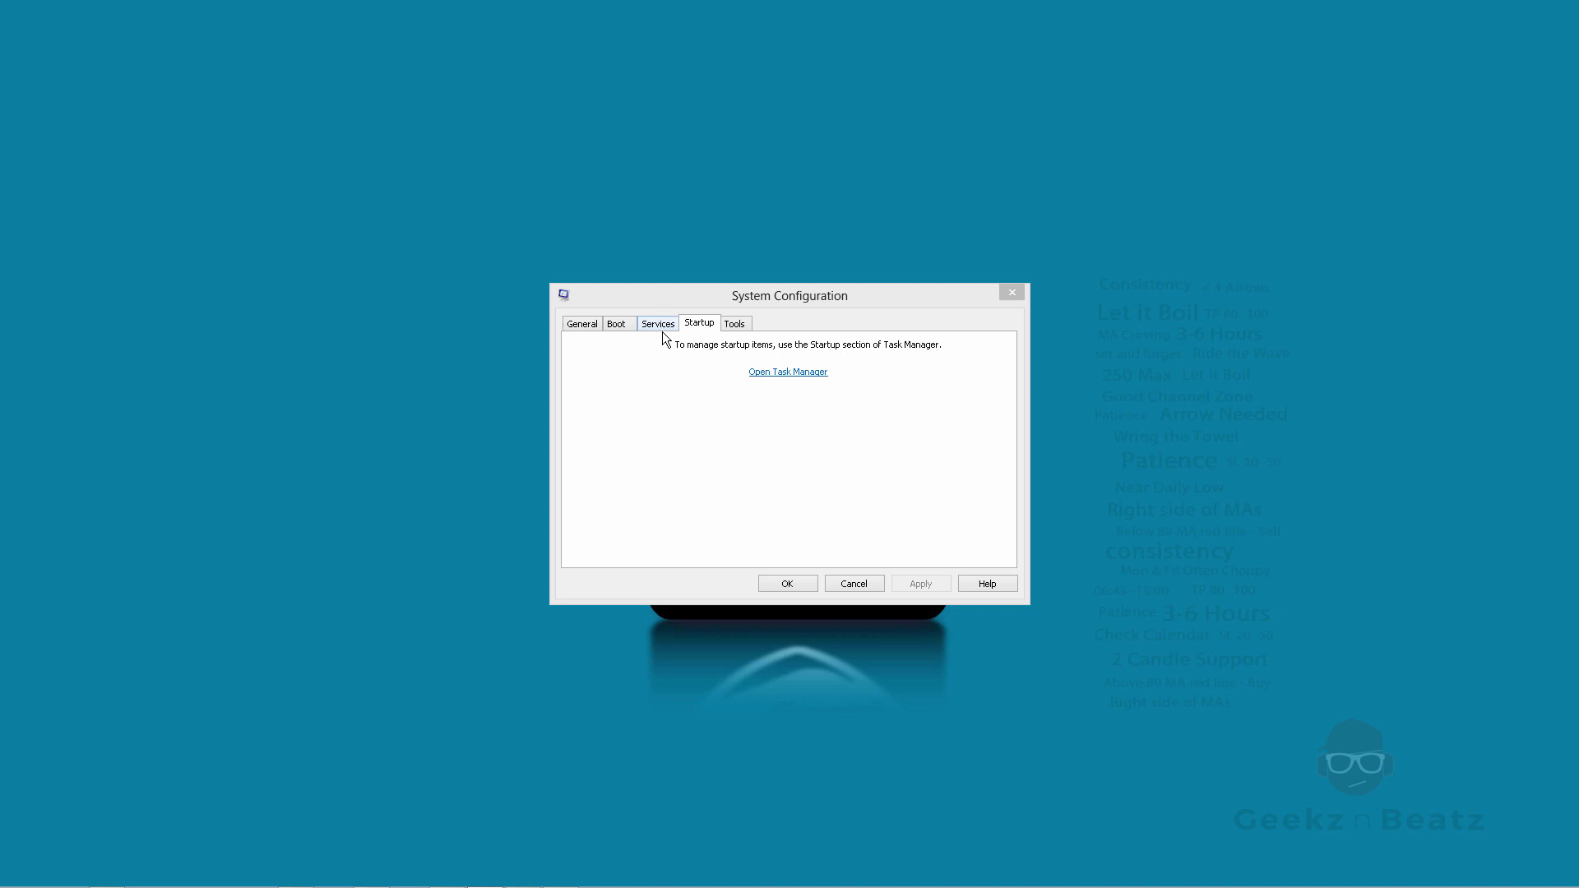
# Step: Show System Configuration's Services list, move the window up-left and scroll through it
pyautogui.click(662, 321)
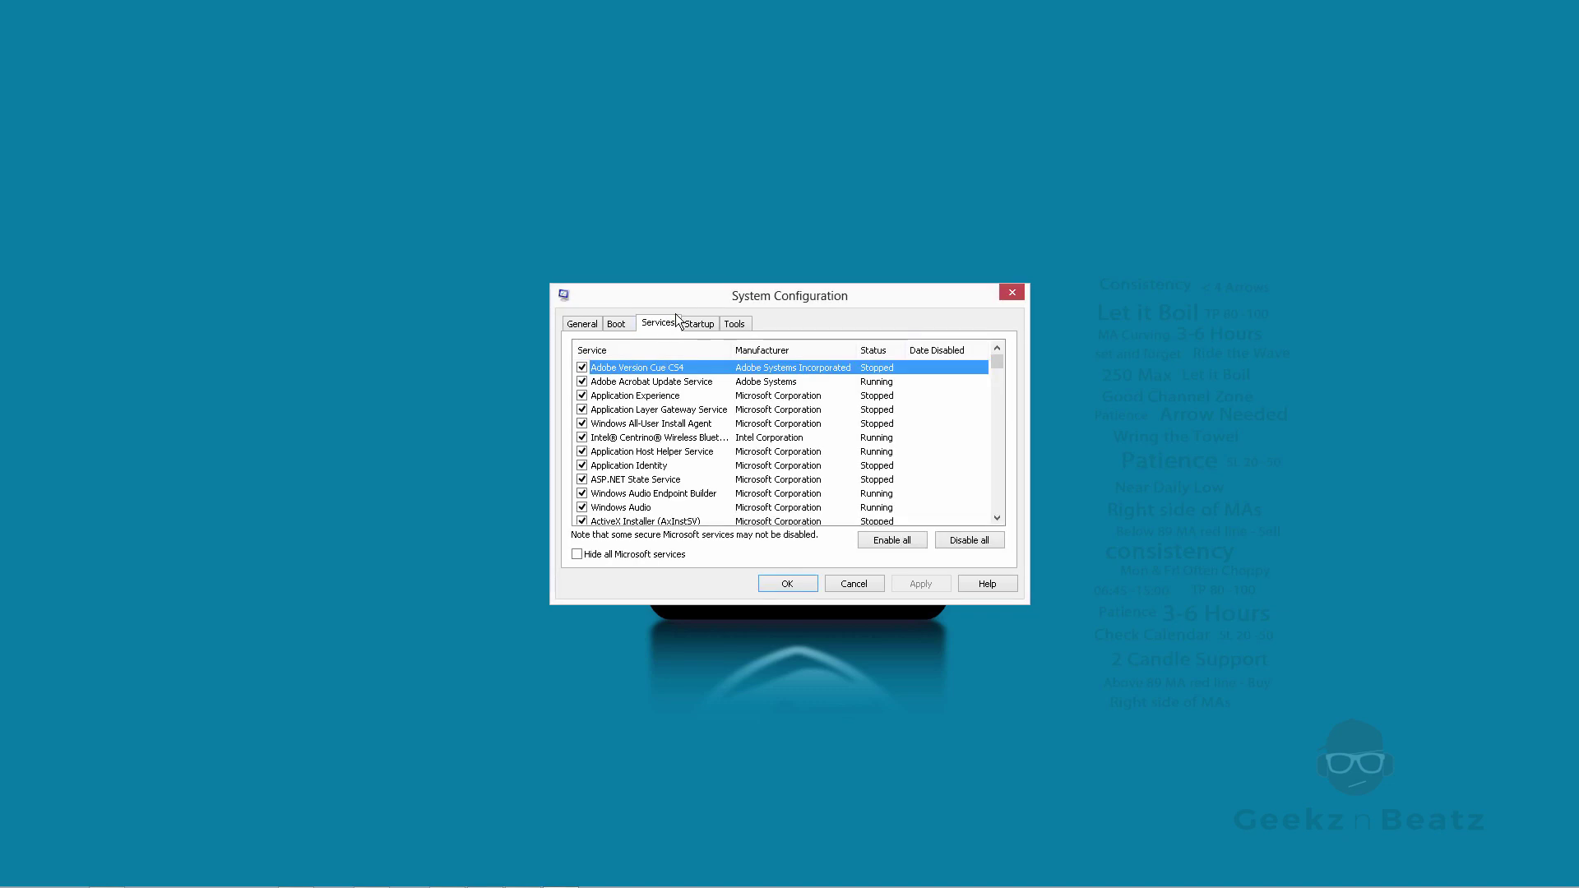
pyautogui.moveTo(738, 303); pyautogui.dragTo(663, 221)
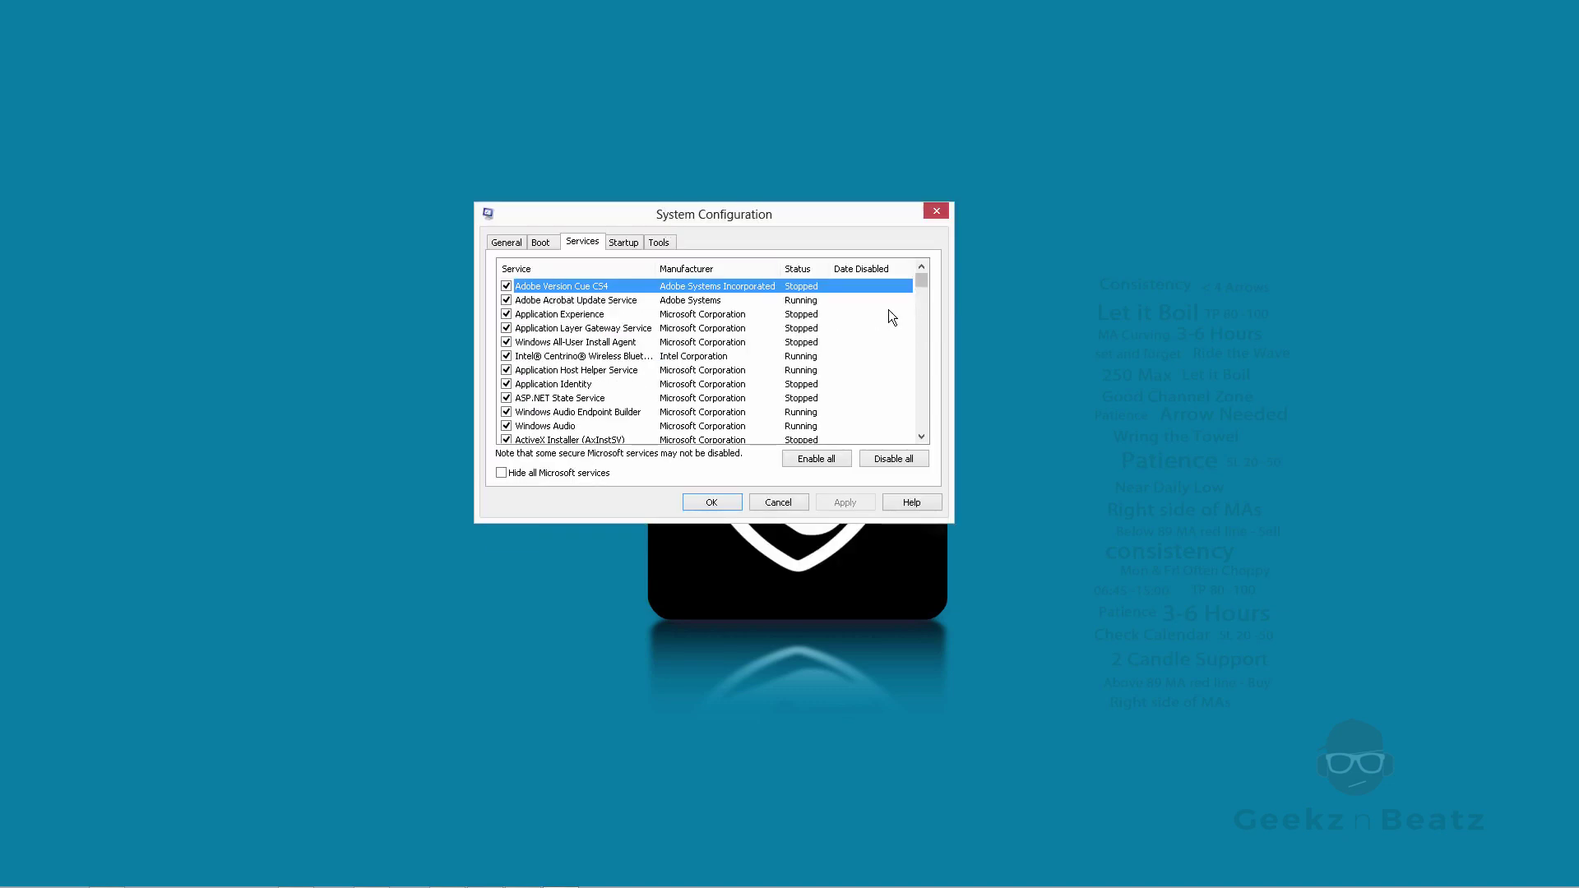
pyautogui.scroll(-15, 693, 319)
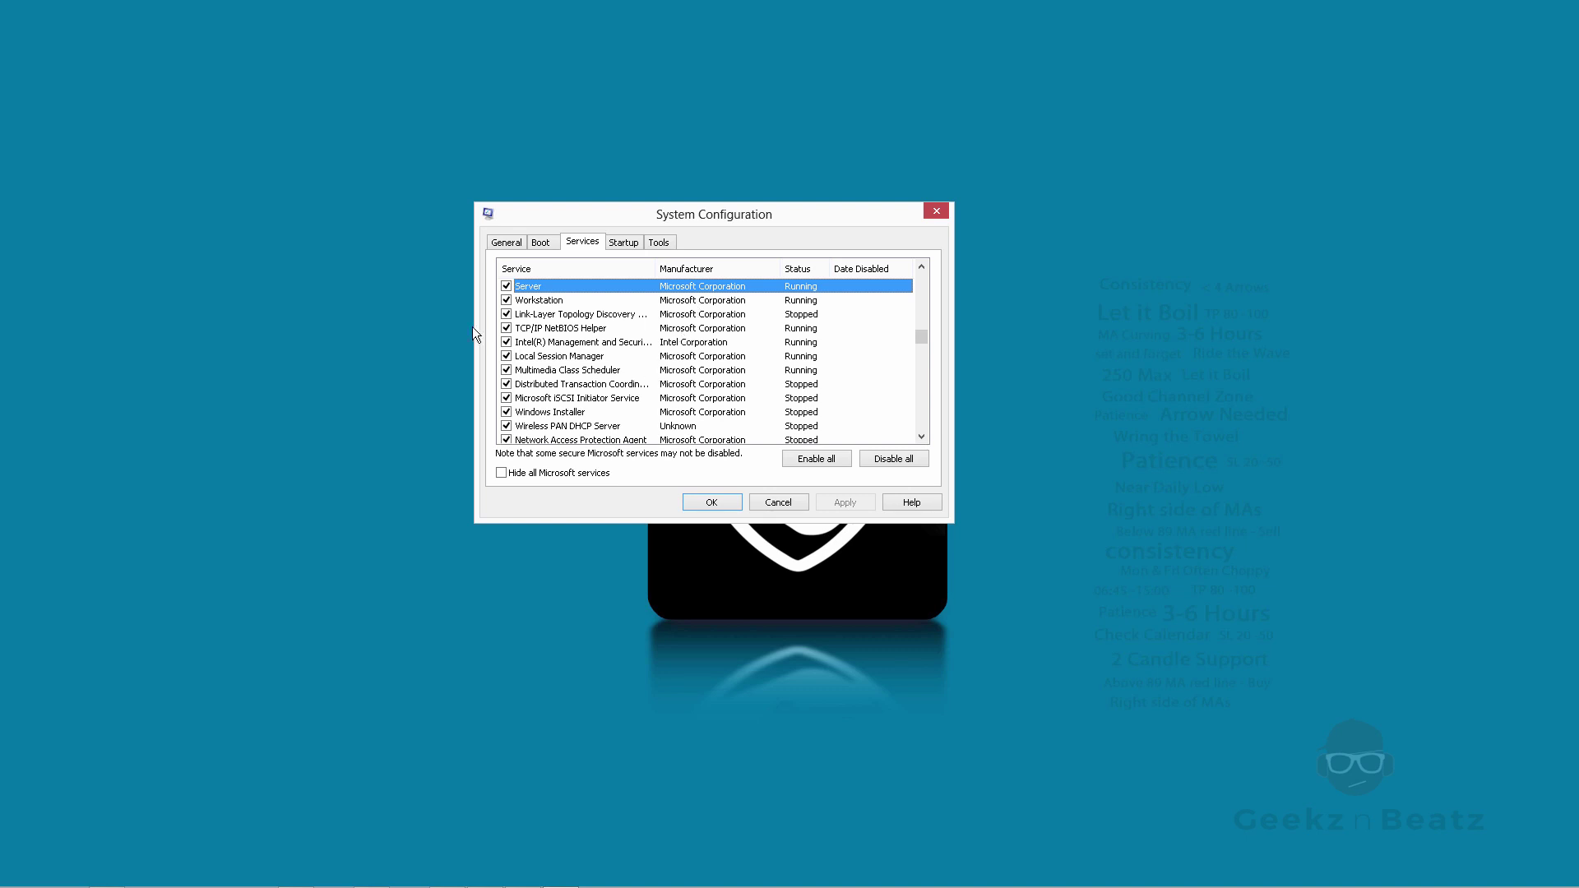
pyautogui.scroll(-1, 657, 378)
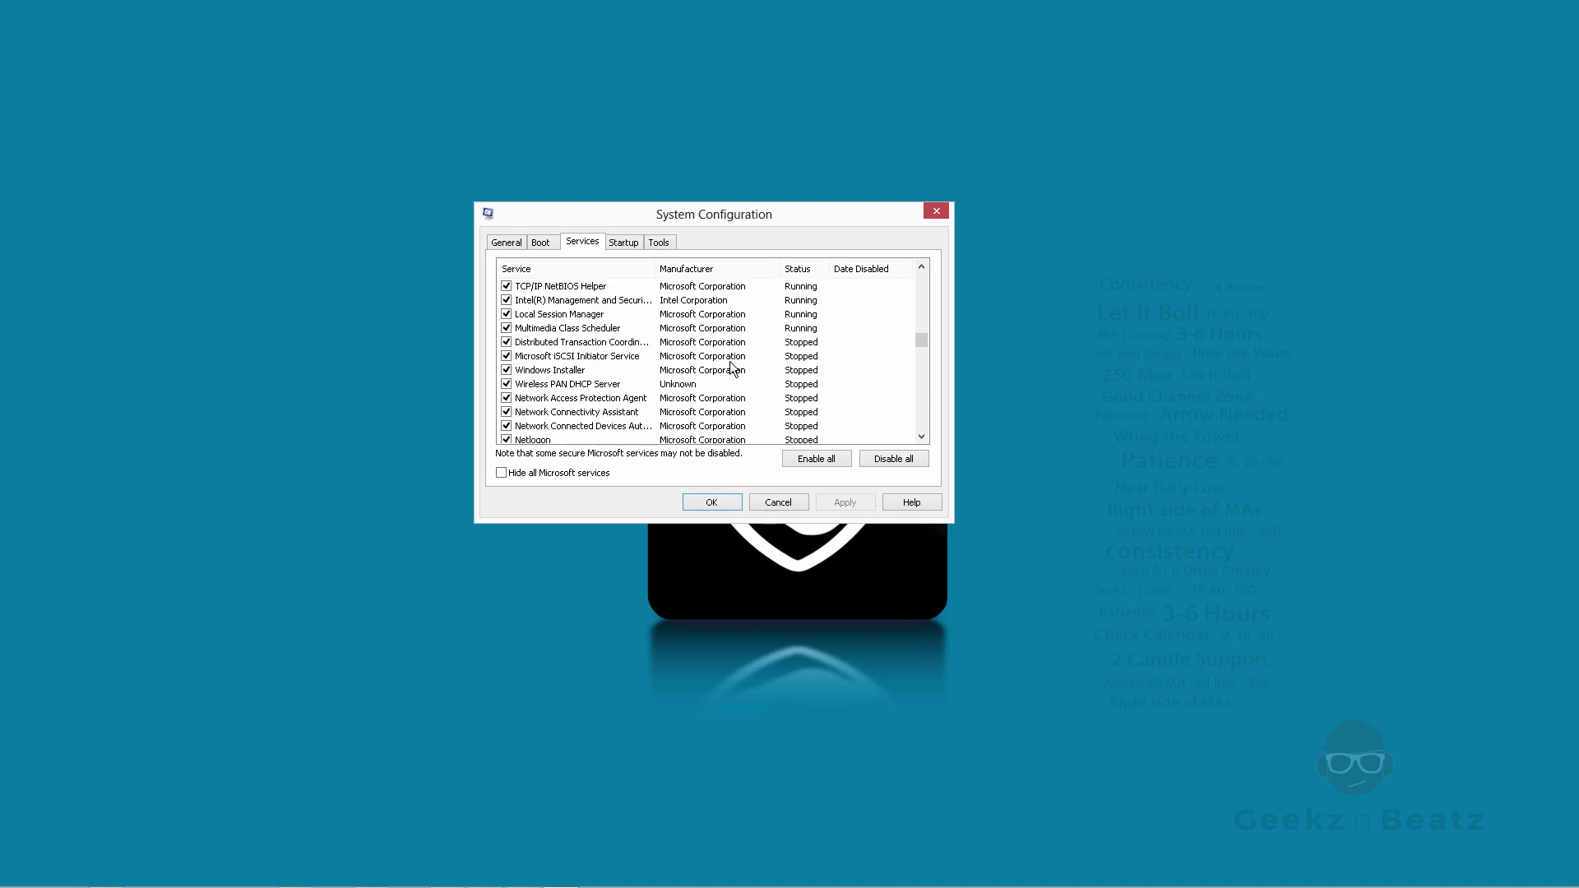
pyautogui.scroll(-5, 579, 393)
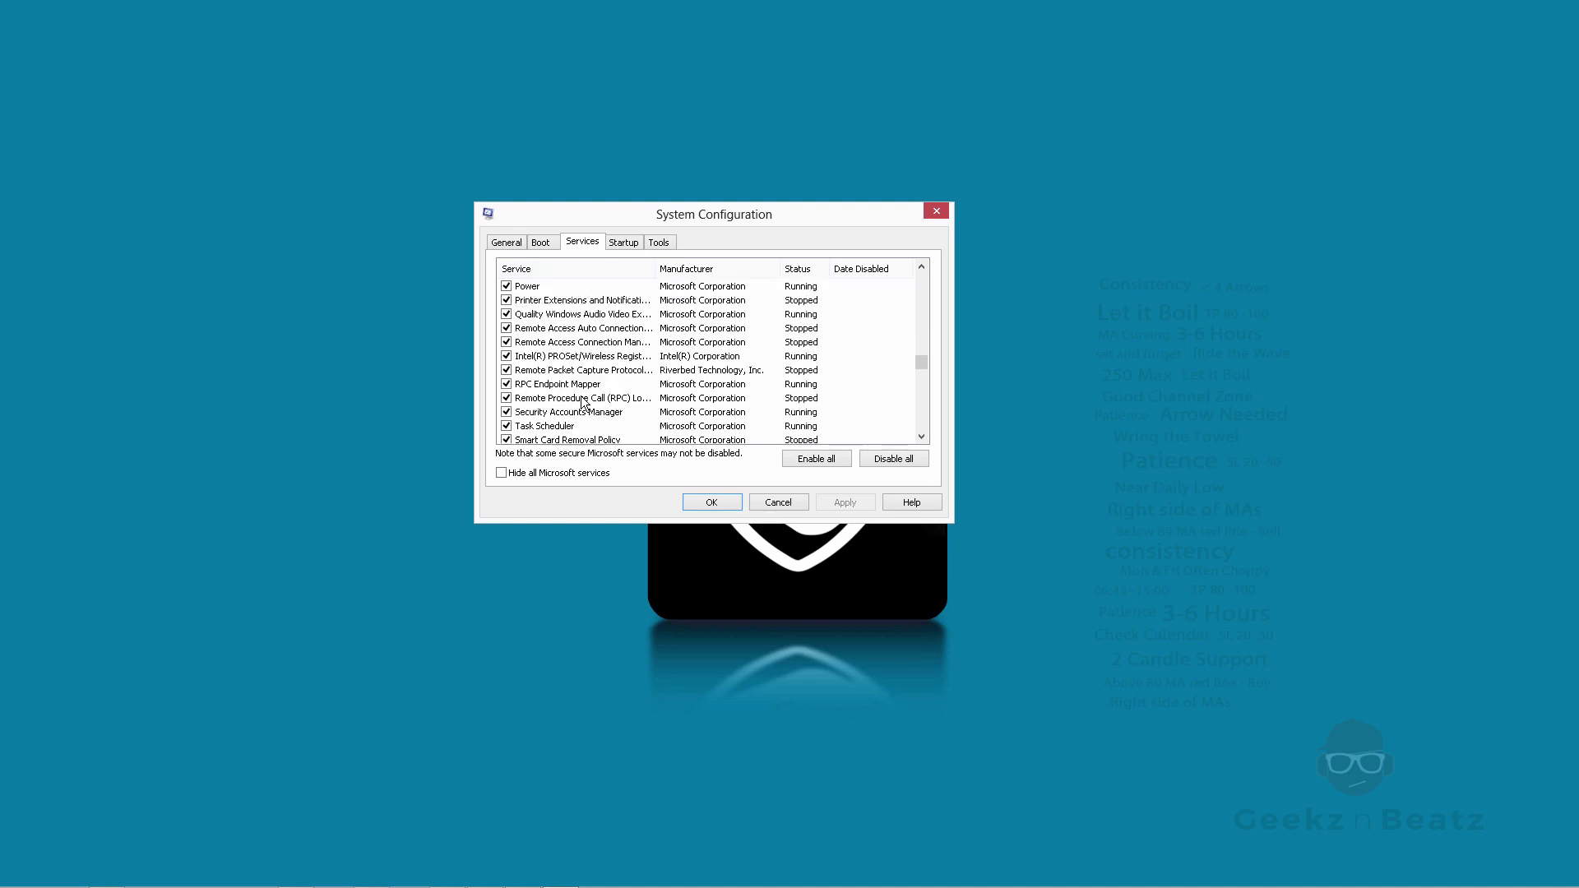
pyautogui.scroll(3, 580, 387)
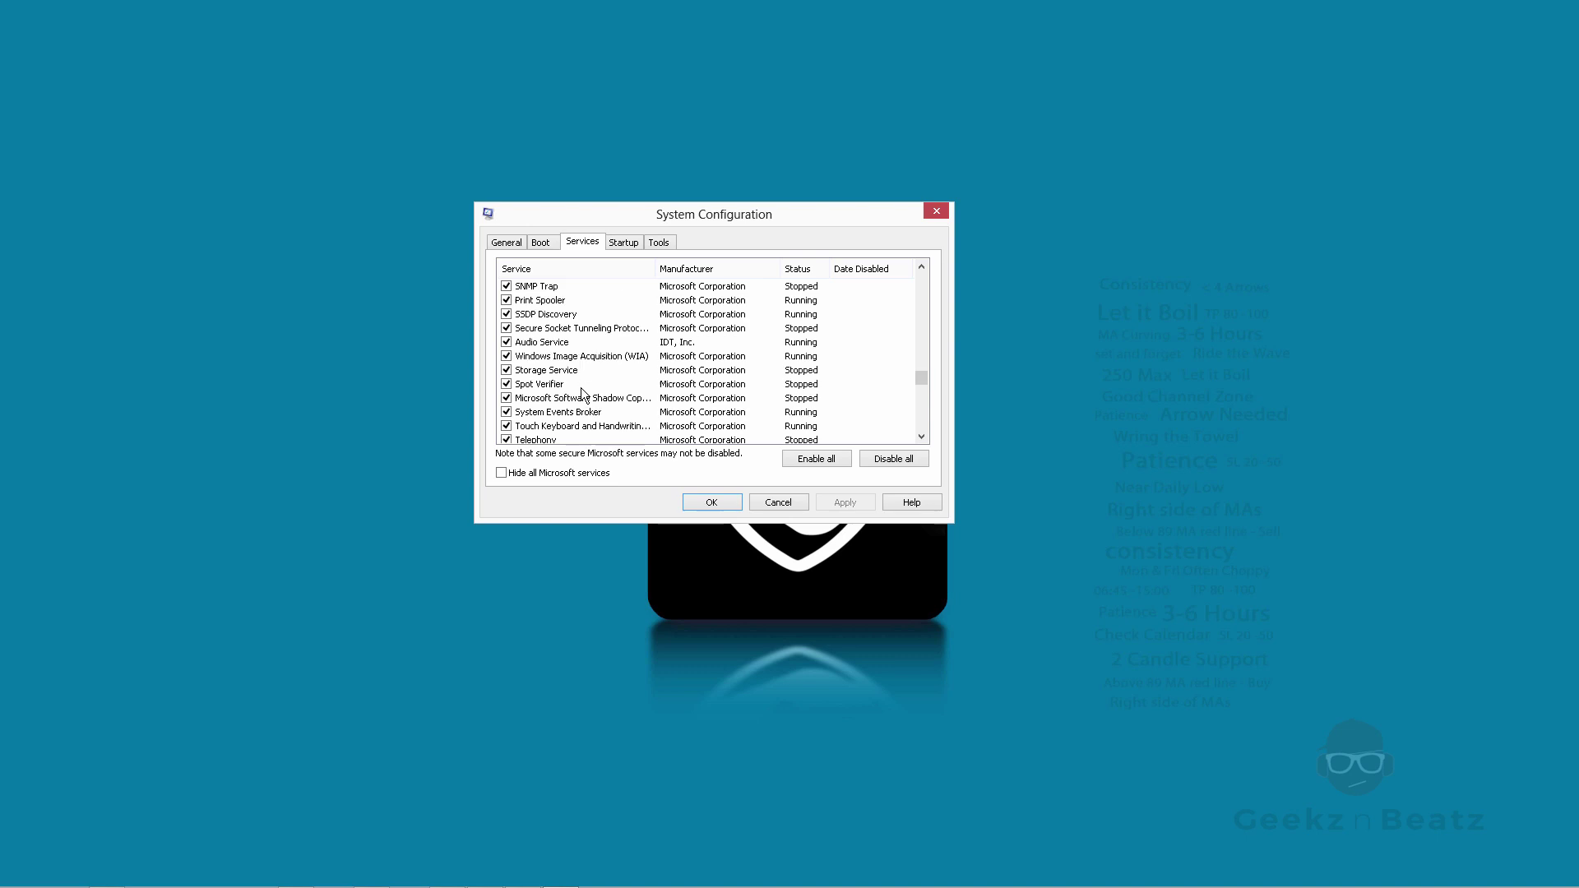
# Step: Sort the services by name, jump to Shell Hardware Detection, then bring up Task Manager's services list
pyautogui.click(539, 267)
pyautogui.scroll(-4, 645, 386)
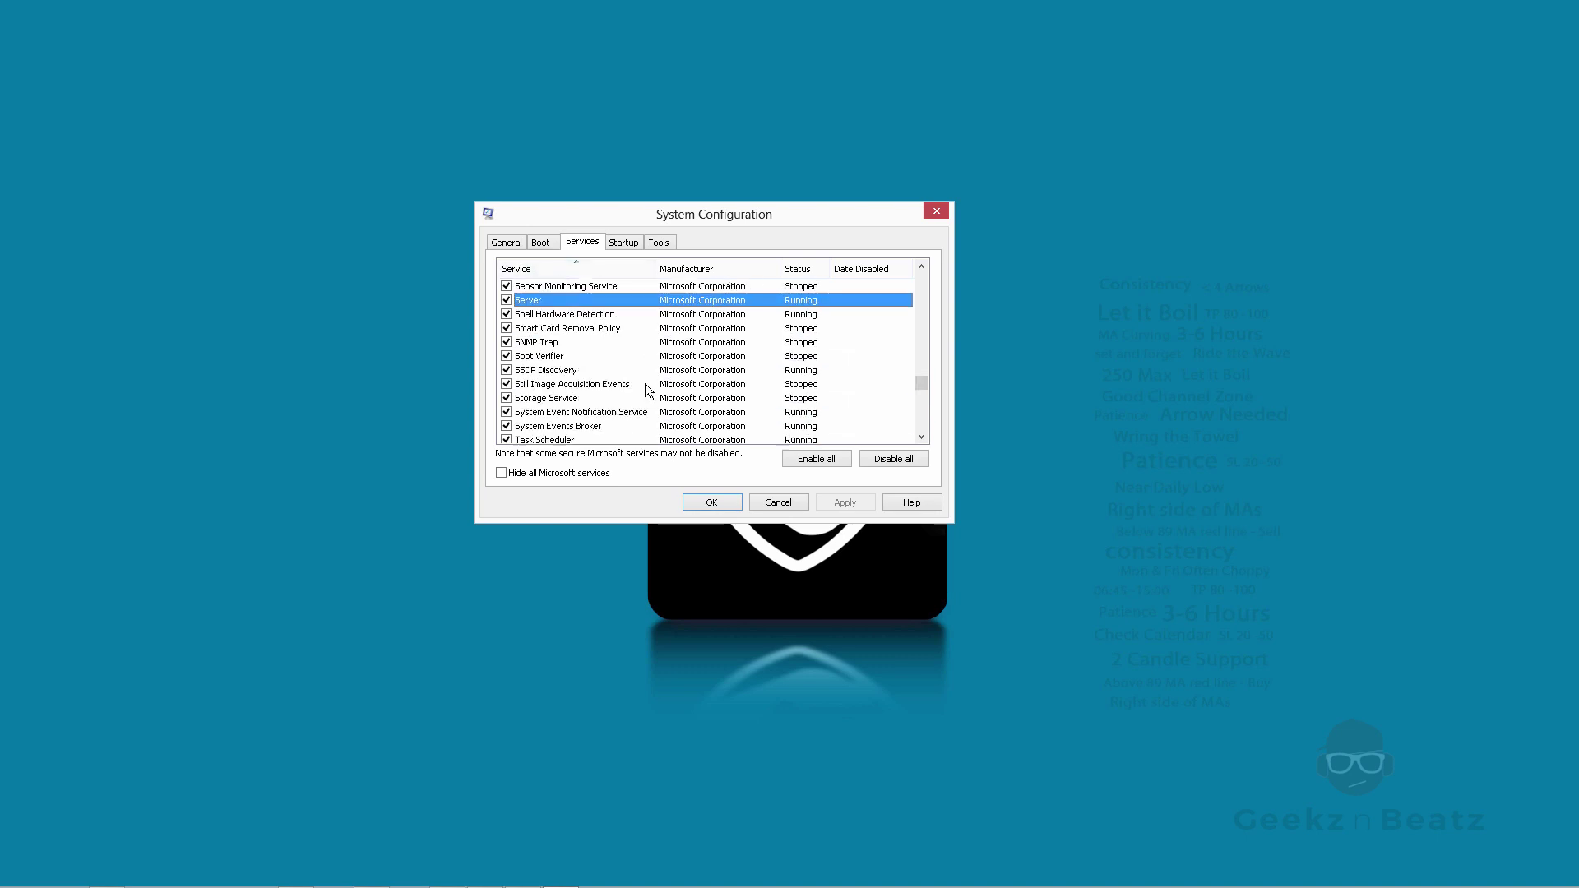
pyautogui.scroll(4, 644, 383)
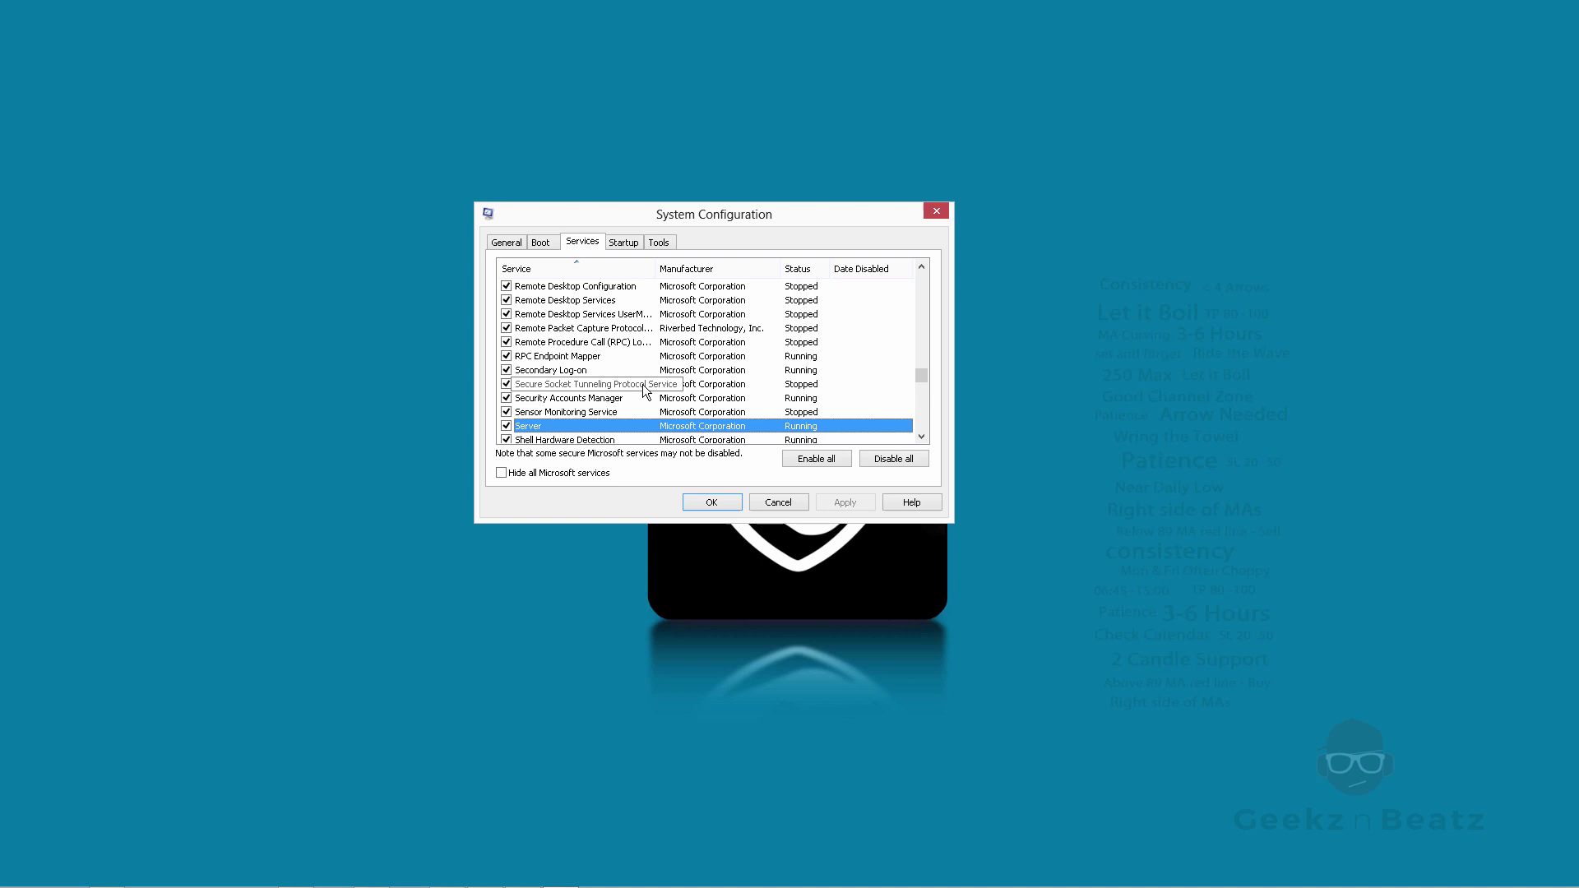
pyautogui.press('Down')
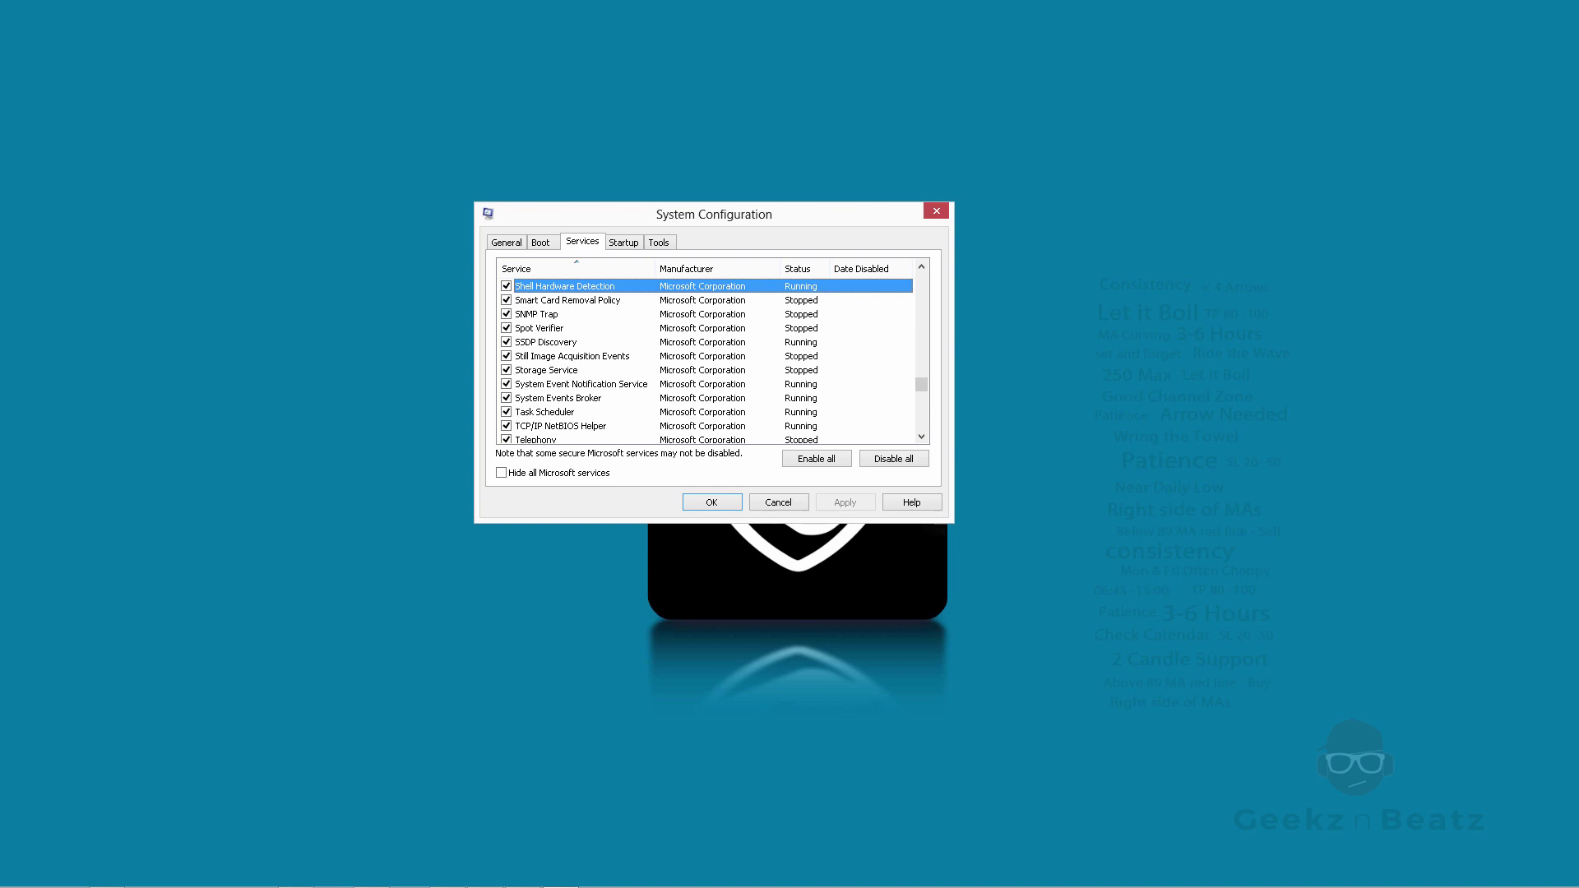
pyautogui.hotkey('ctrl', 'shift', 'Escape')
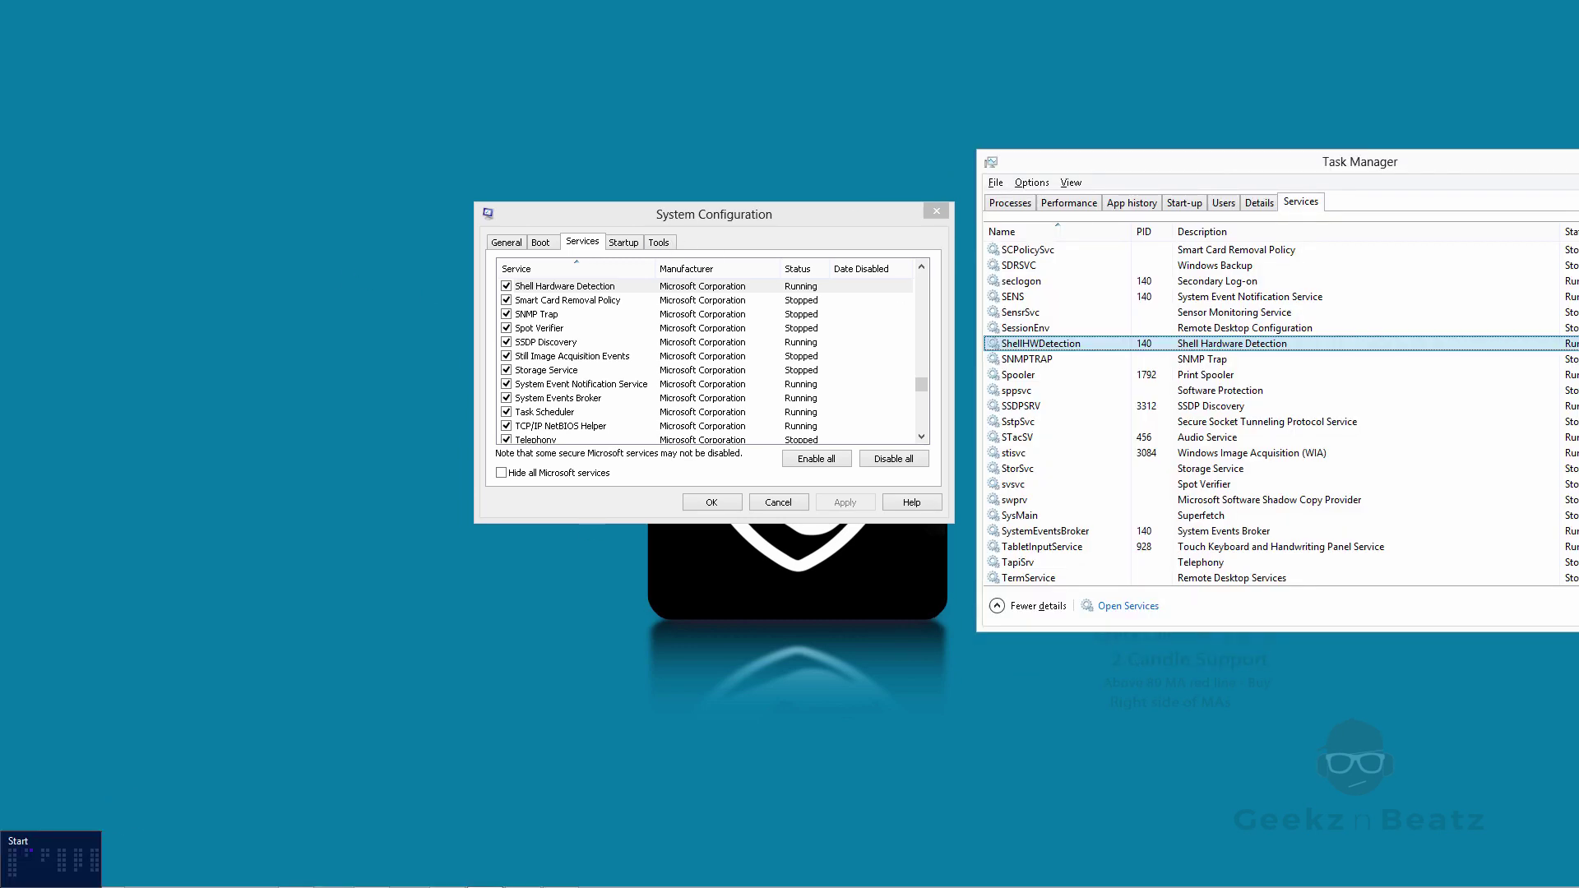
# Step: Run services.msc from the Run dialog, picking it from the 'ser' autocomplete suggestions
pyautogui.click(5, 884)
pyautogui.write('run')
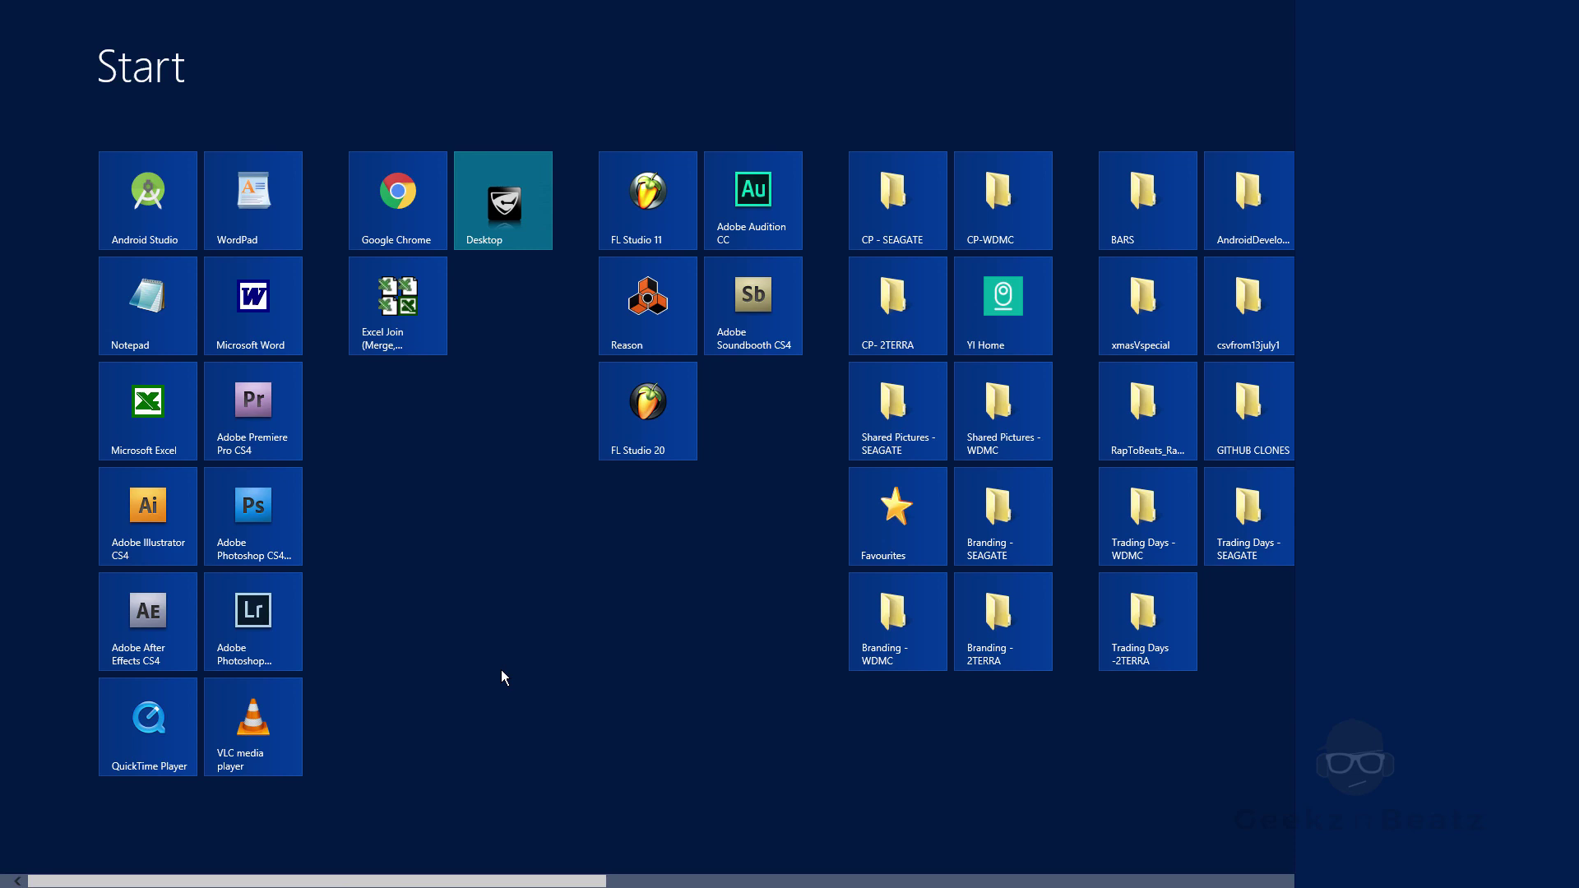
pyautogui.press('Return')
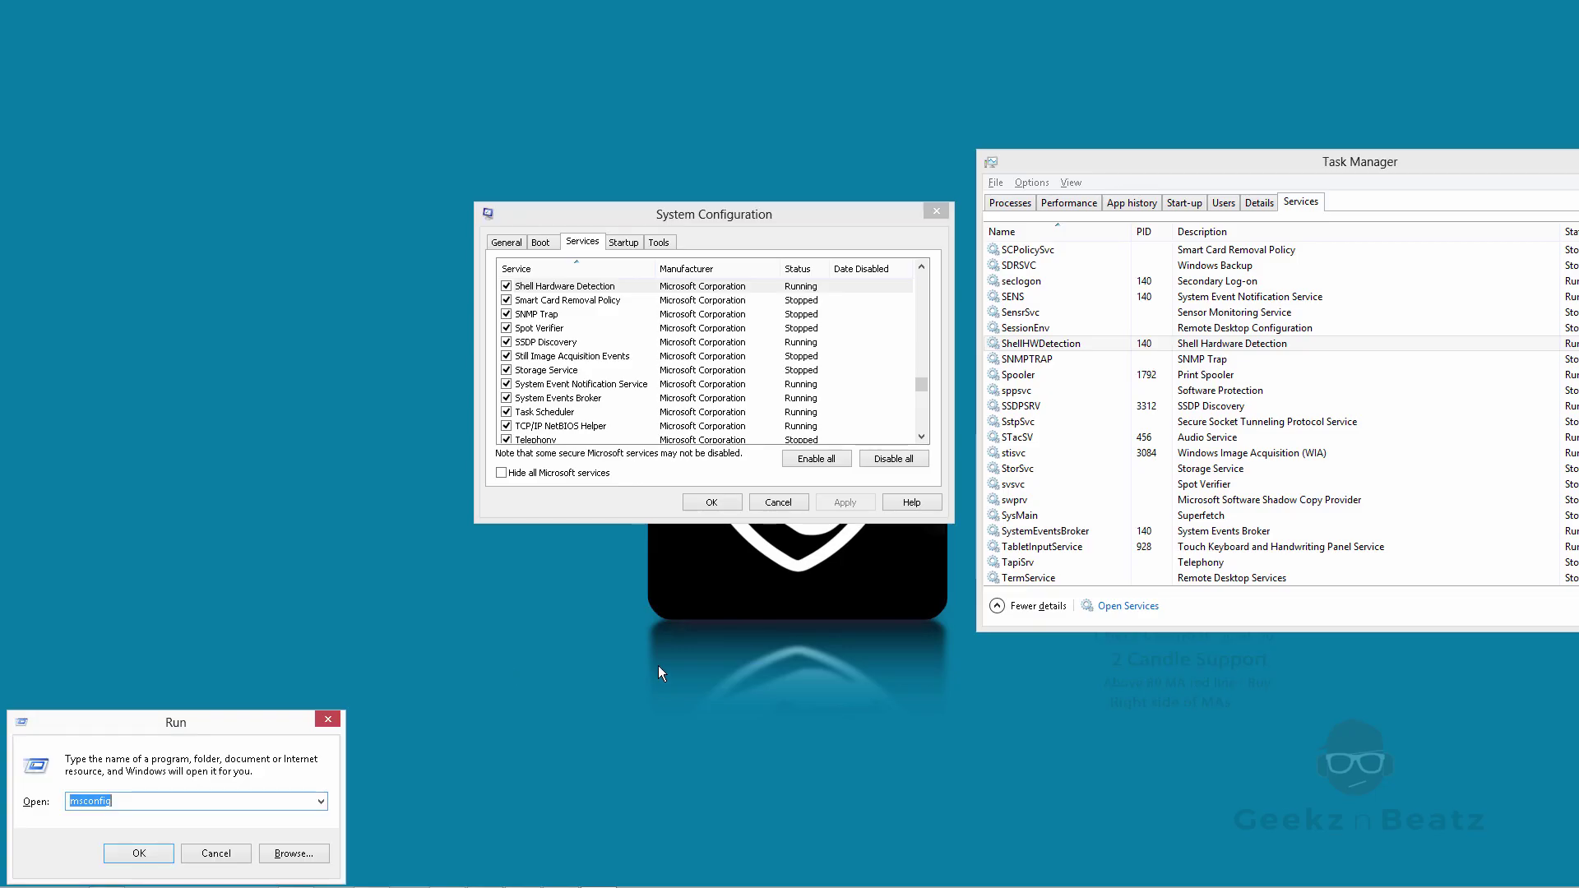
pyautogui.moveTo(214, 727); pyautogui.dragTo(1006, 544)
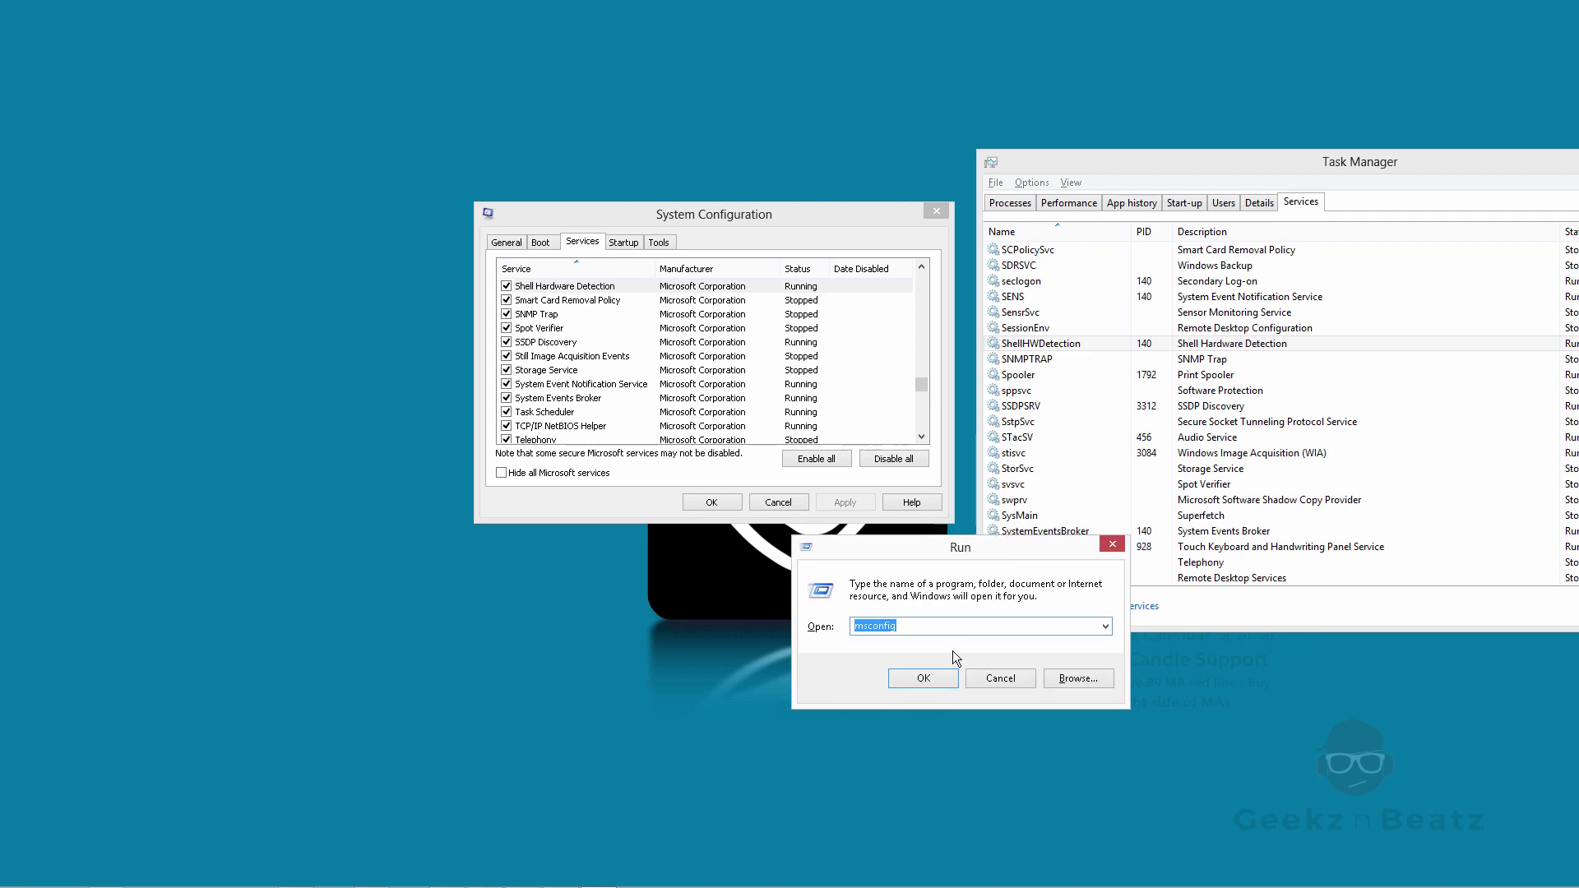
pyautogui.write('ser')
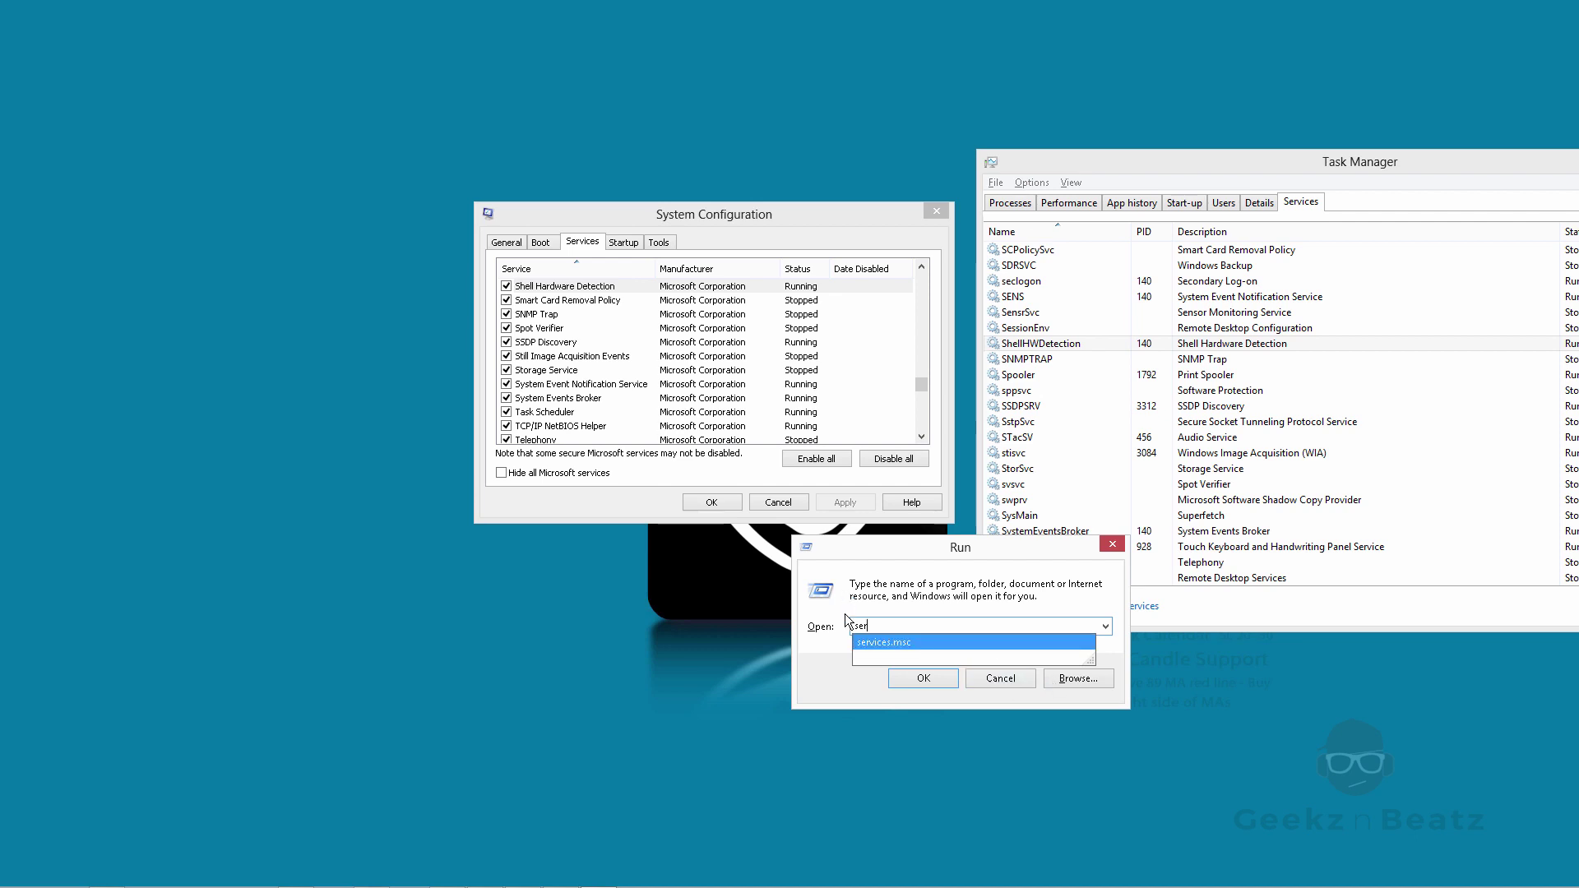
pyautogui.click(911, 643)
pyautogui.click(939, 673)
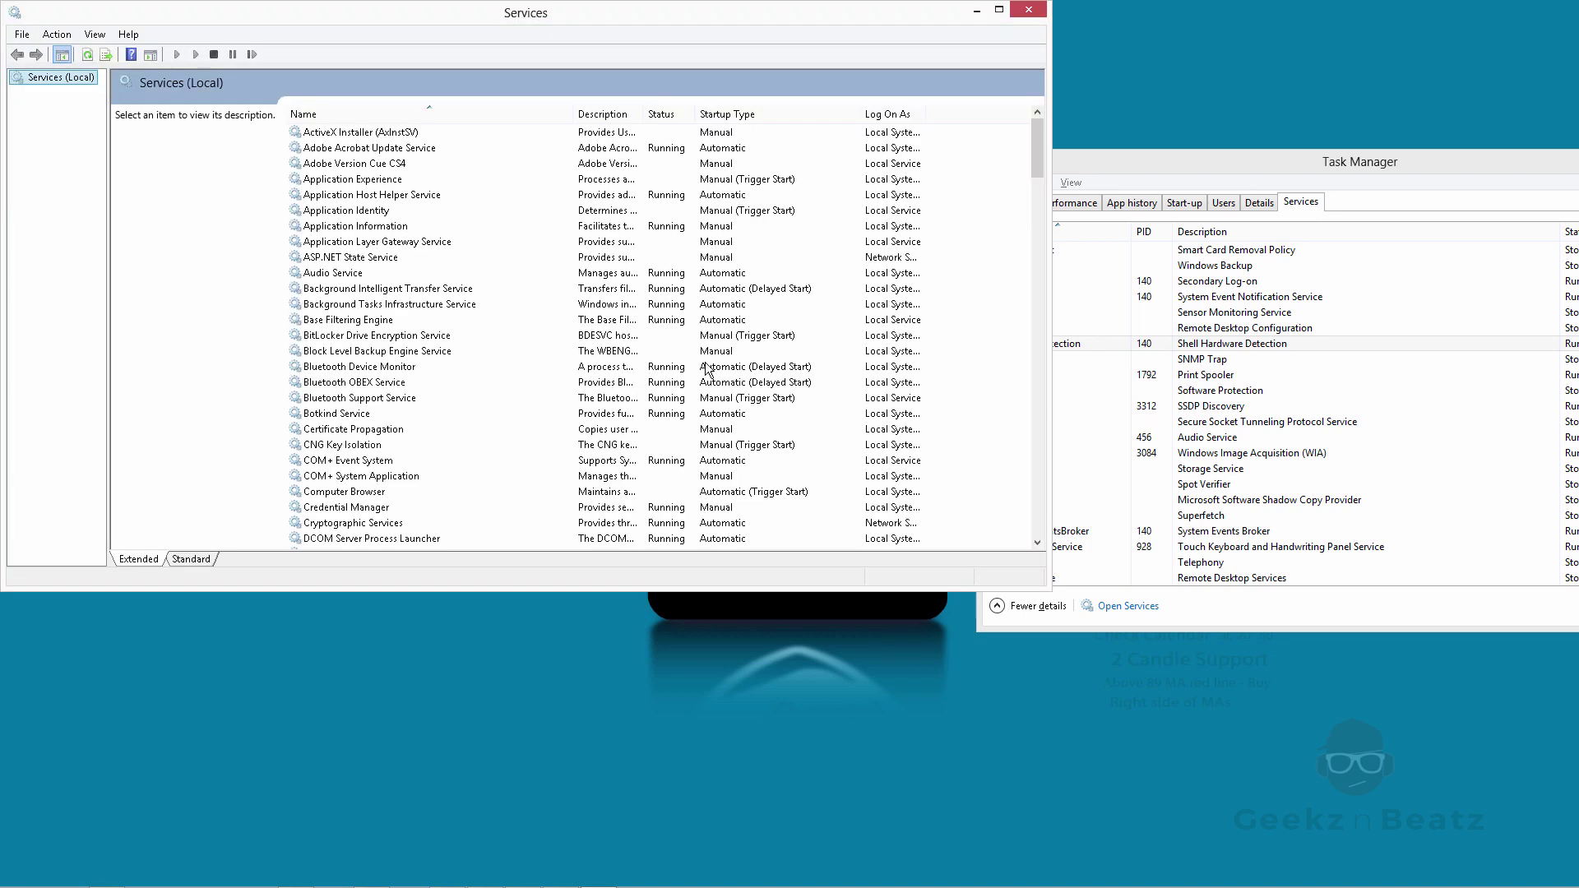
# Step: Reposition the Services window, sort services A–Z by name, and view DHCP Client's description
pyautogui.moveTo(619, 28); pyautogui.dragTo(690, 322)
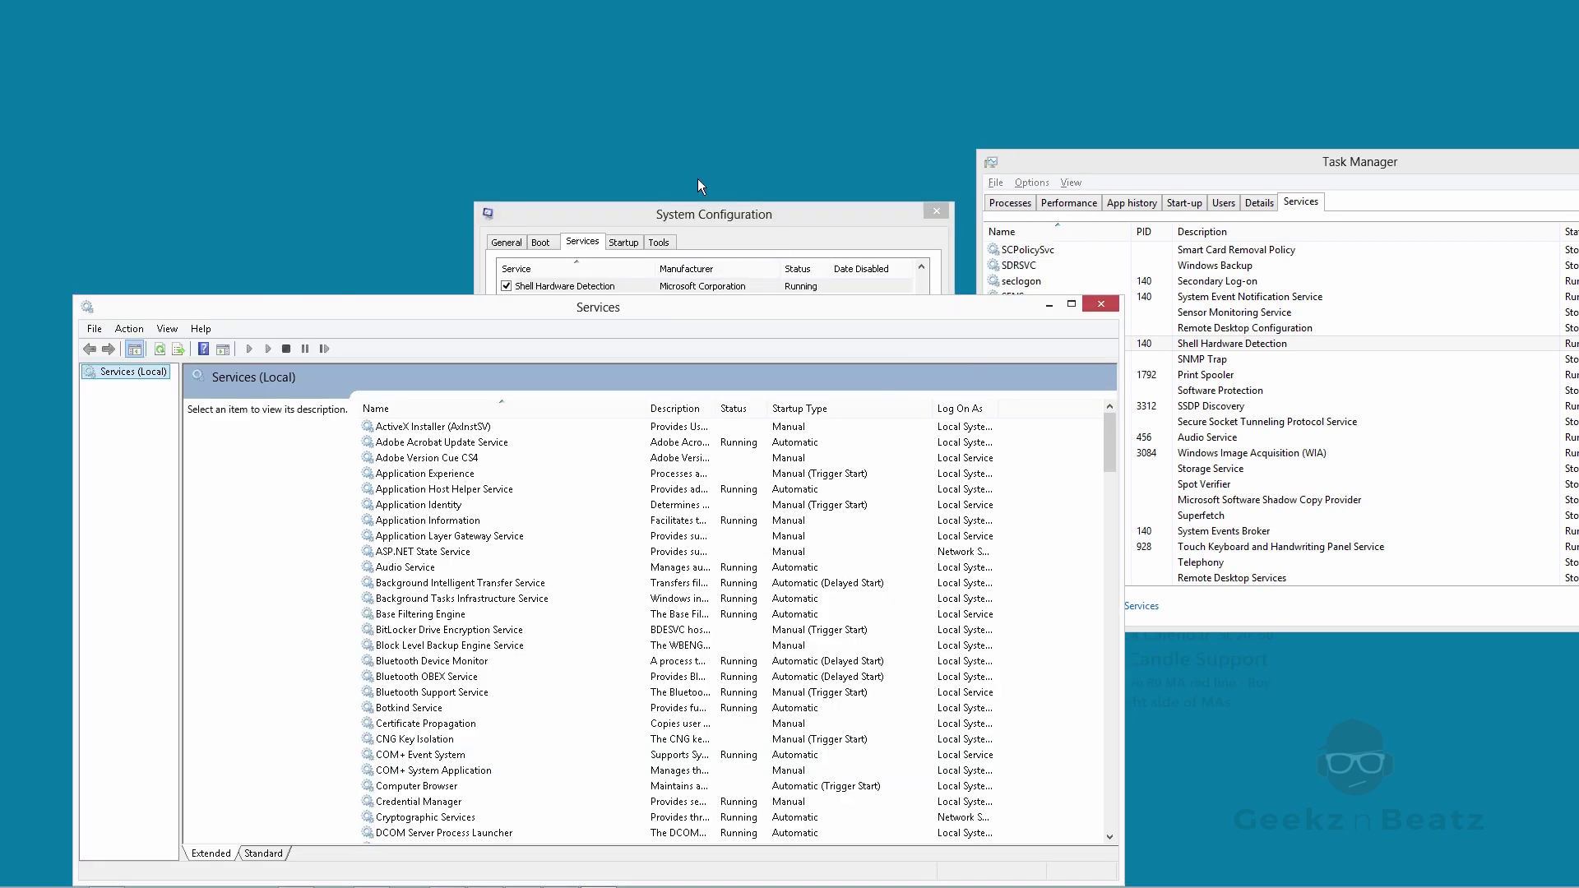
pyautogui.moveTo(815, 317); pyautogui.dragTo(1016, 100)
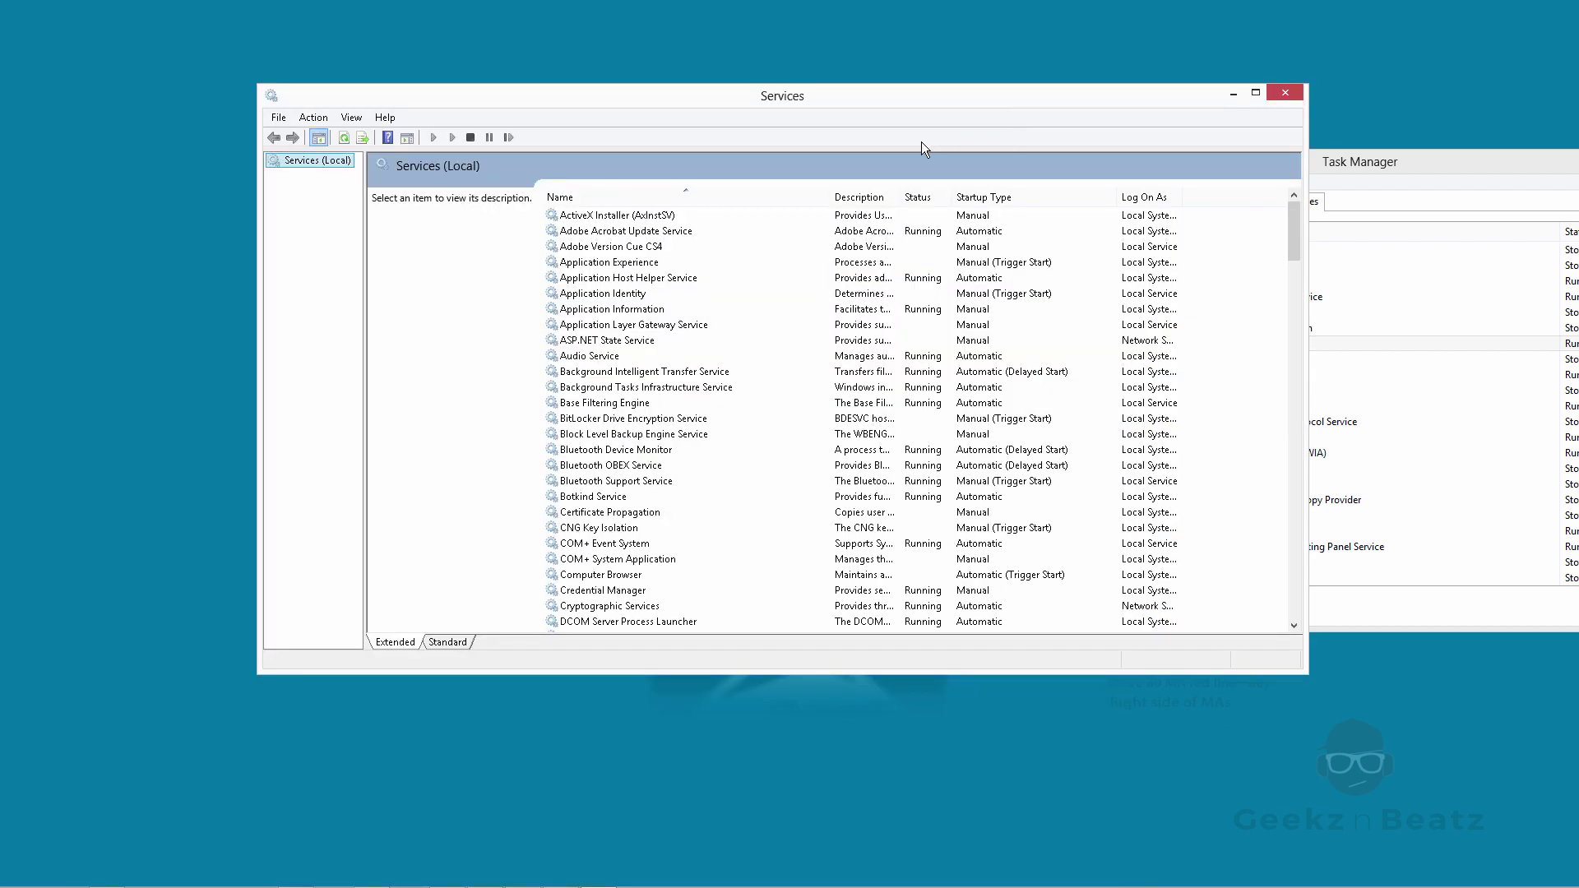
pyautogui.click(611, 198)
pyautogui.click(613, 199)
pyautogui.scroll(-5, 621, 352)
pyautogui.scroll(-3, 625, 361)
pyautogui.click(648, 355)
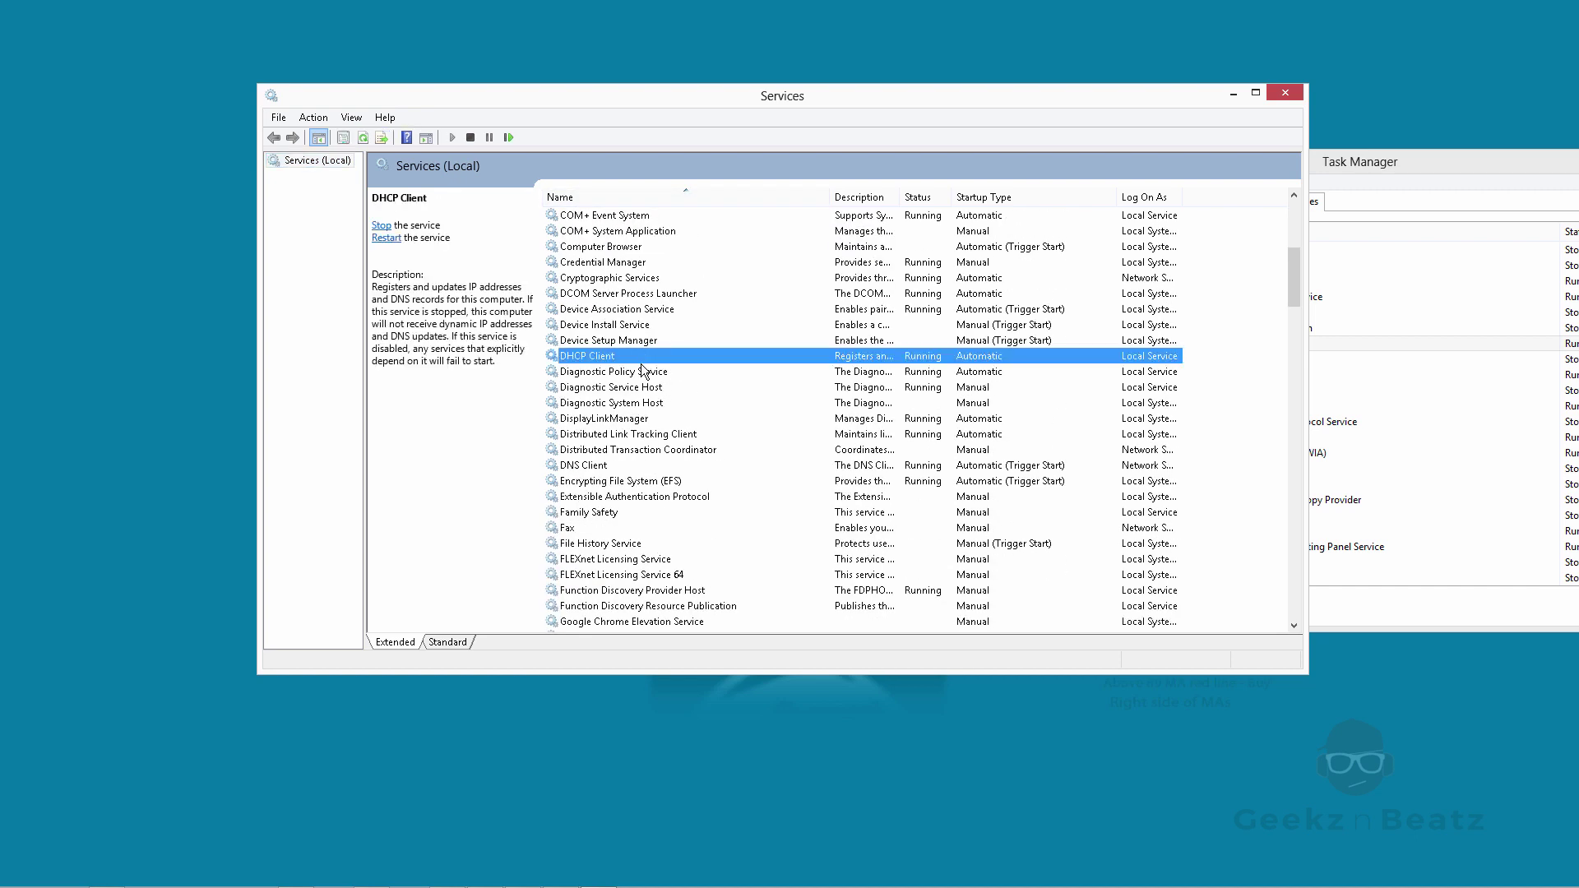
# Step: Jump down to the S services and select Superfetch, confirming its startup type is Disabled
pyautogui.scroll(-4, 645, 379)
pyautogui.scroll(-20, 646, 380)
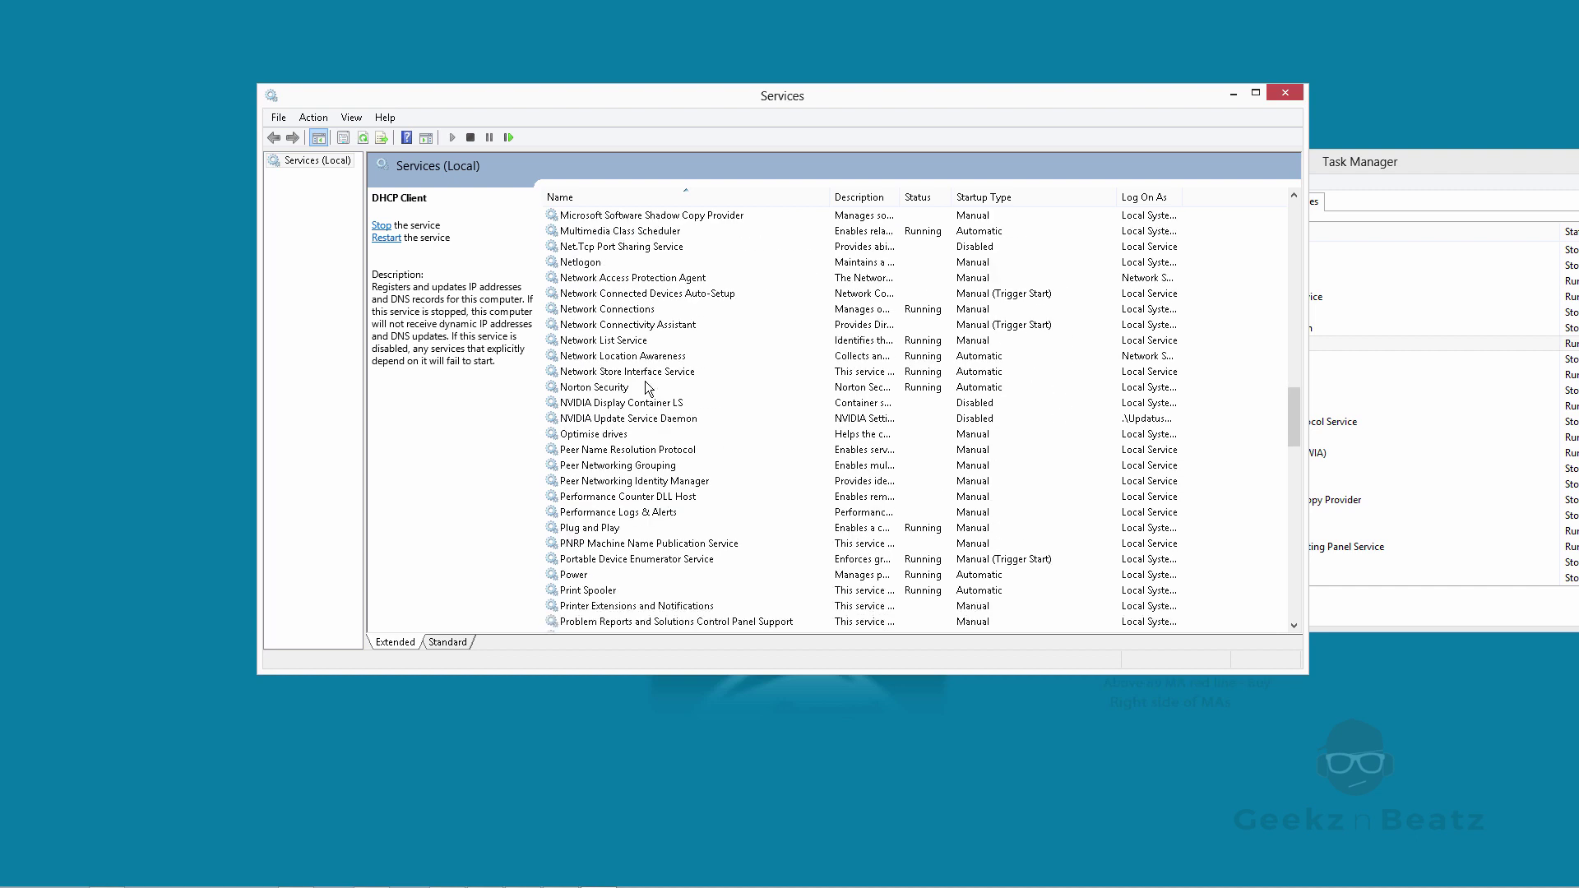
pyautogui.scroll(5, 647, 385)
pyautogui.press('s')
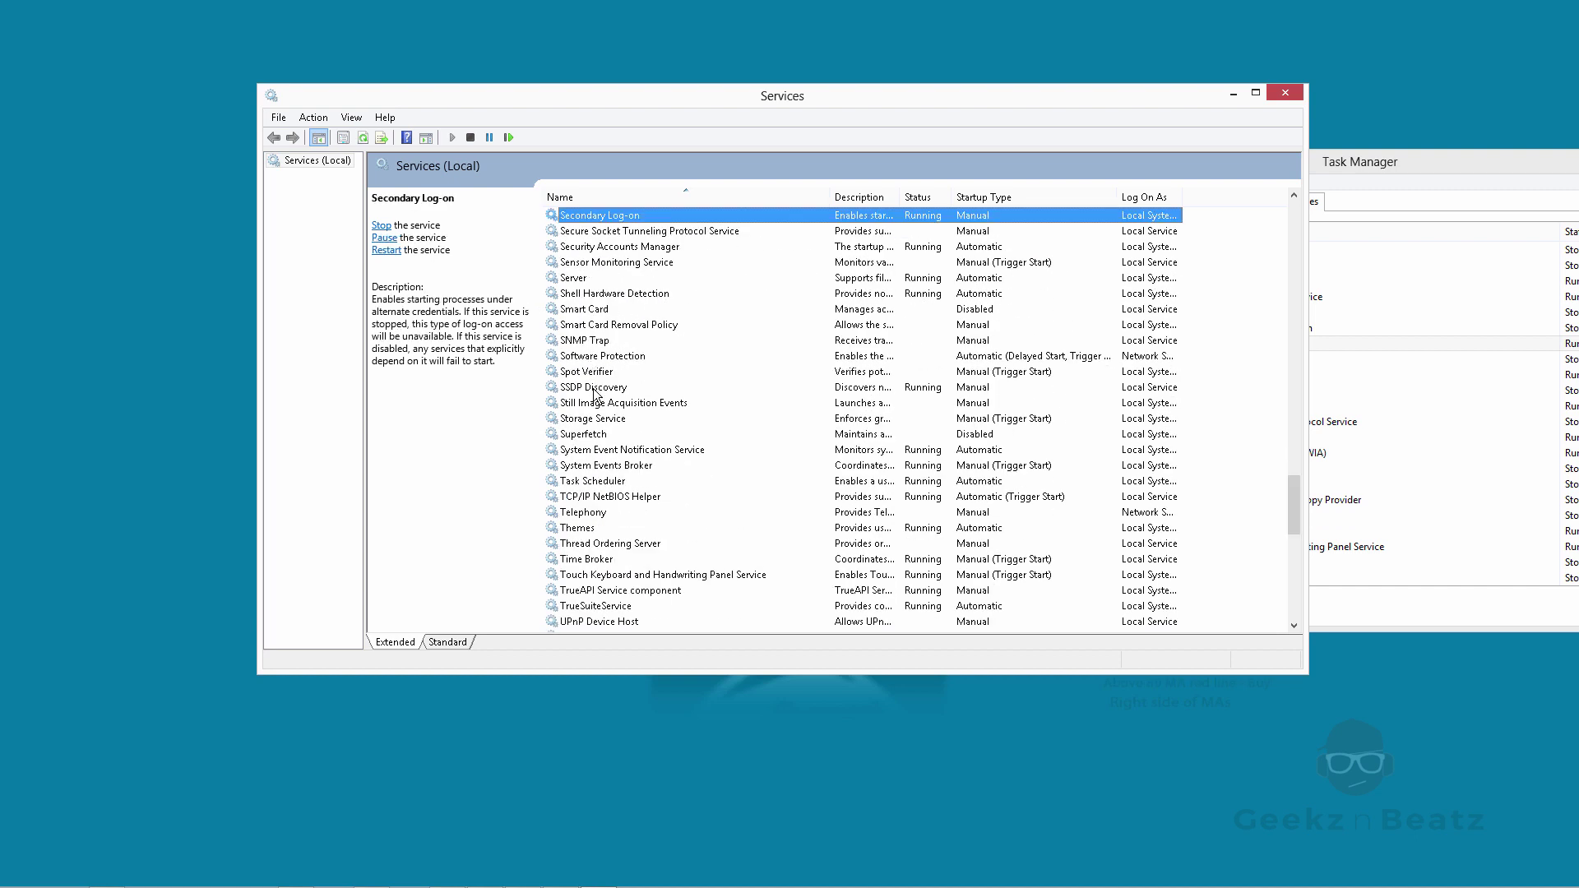
pyautogui.click(598, 435)
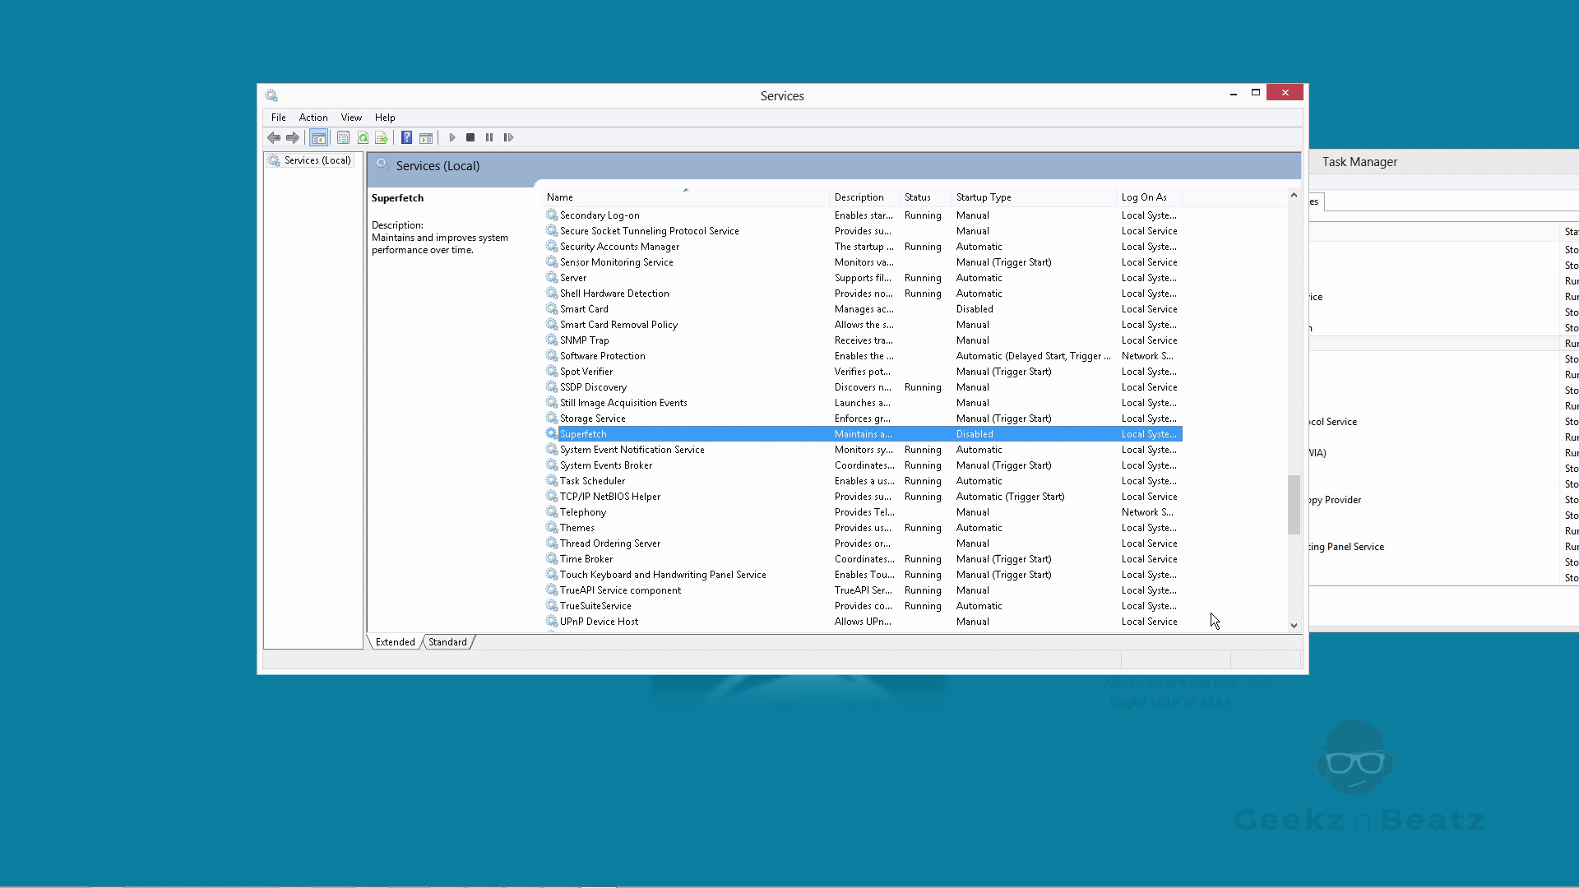
pyautogui.rightClick(989, 436)
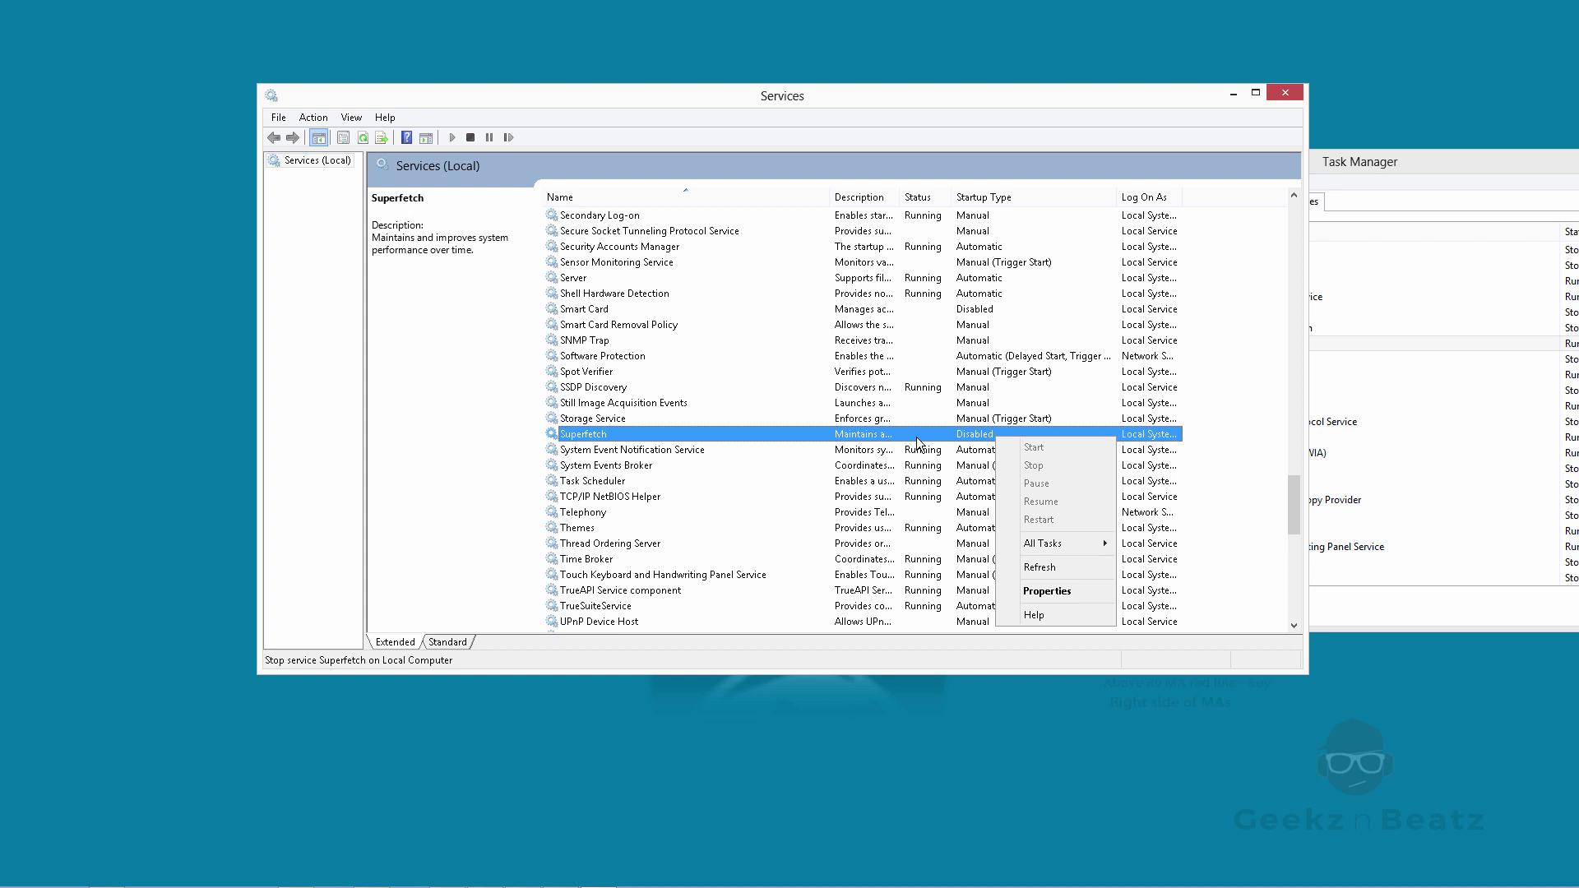
pyautogui.click(1093, 144)
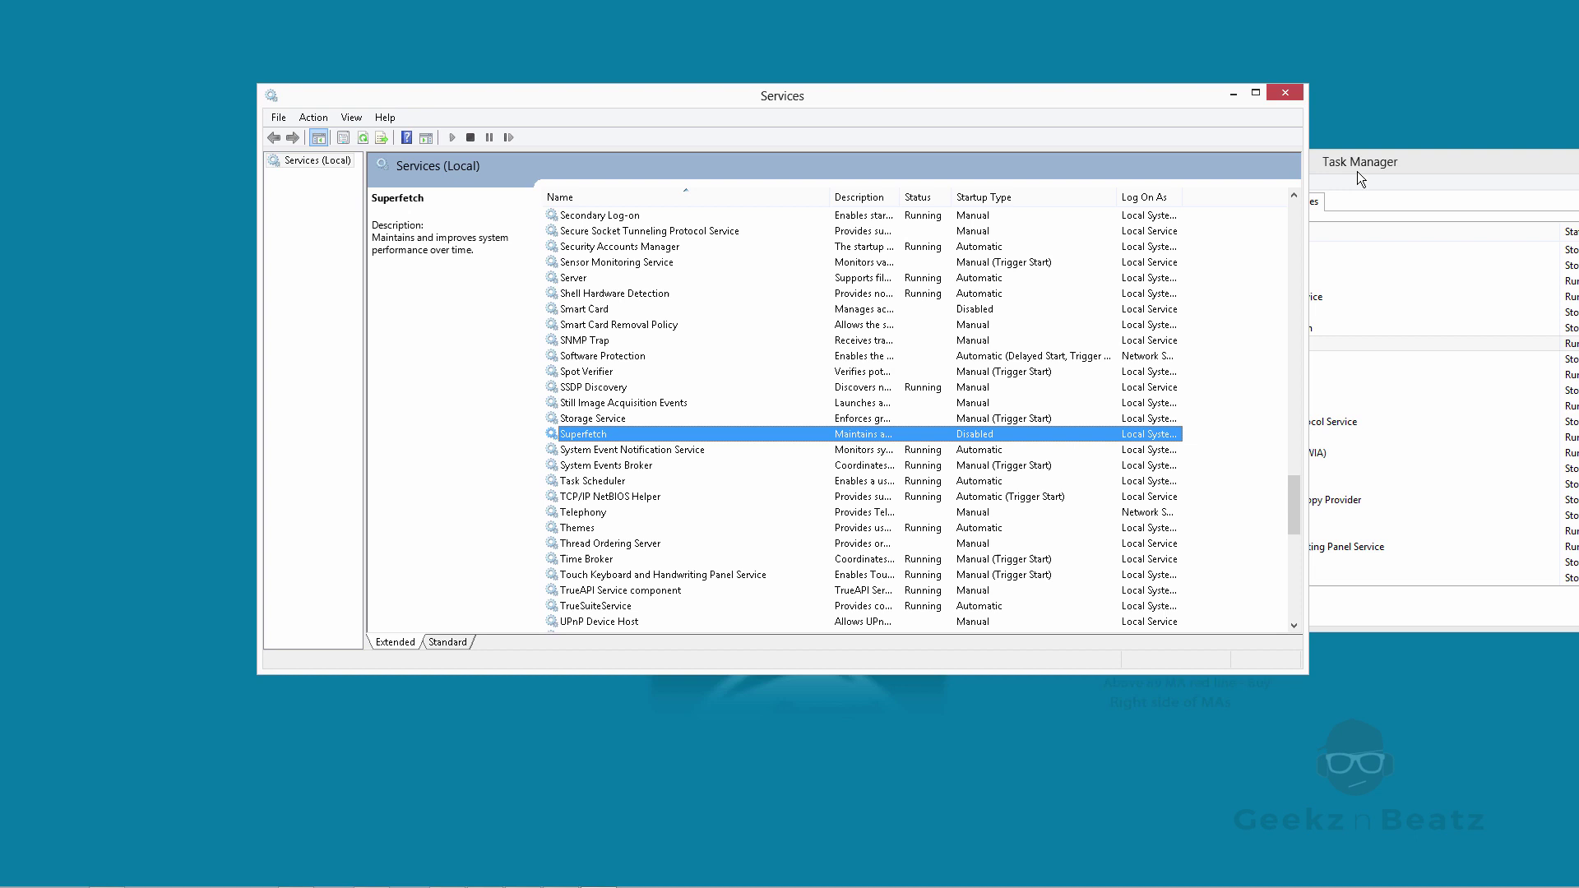
pyautogui.moveTo(3, 884)
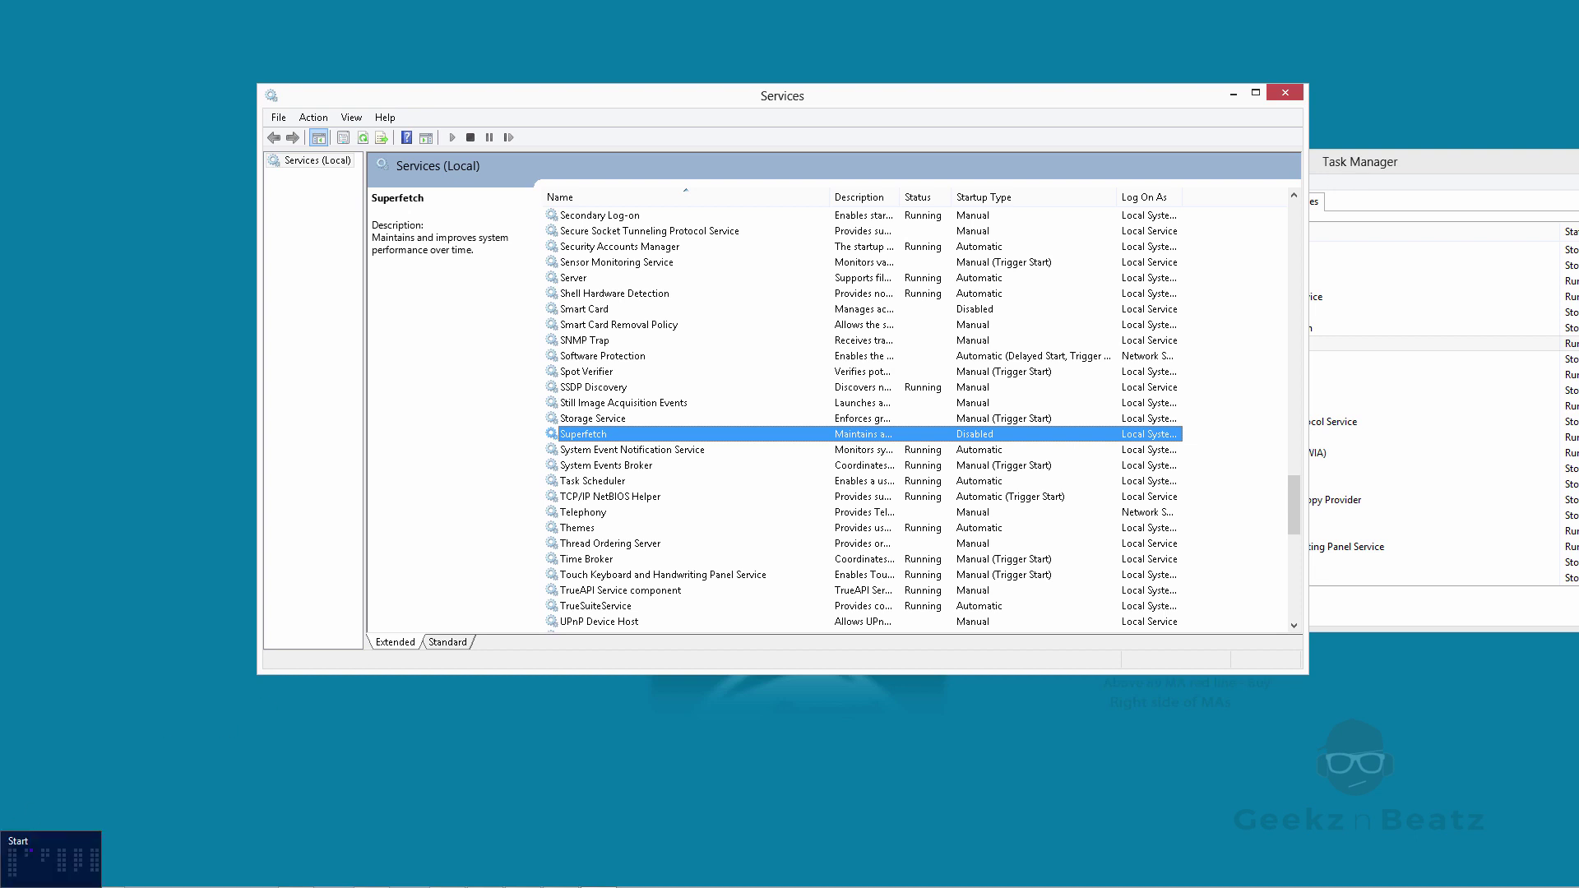
# Step: Launch Disk Clean-up from a 'disk' search and close its drive C: selection without cleaning
pyautogui.click(16, 864)
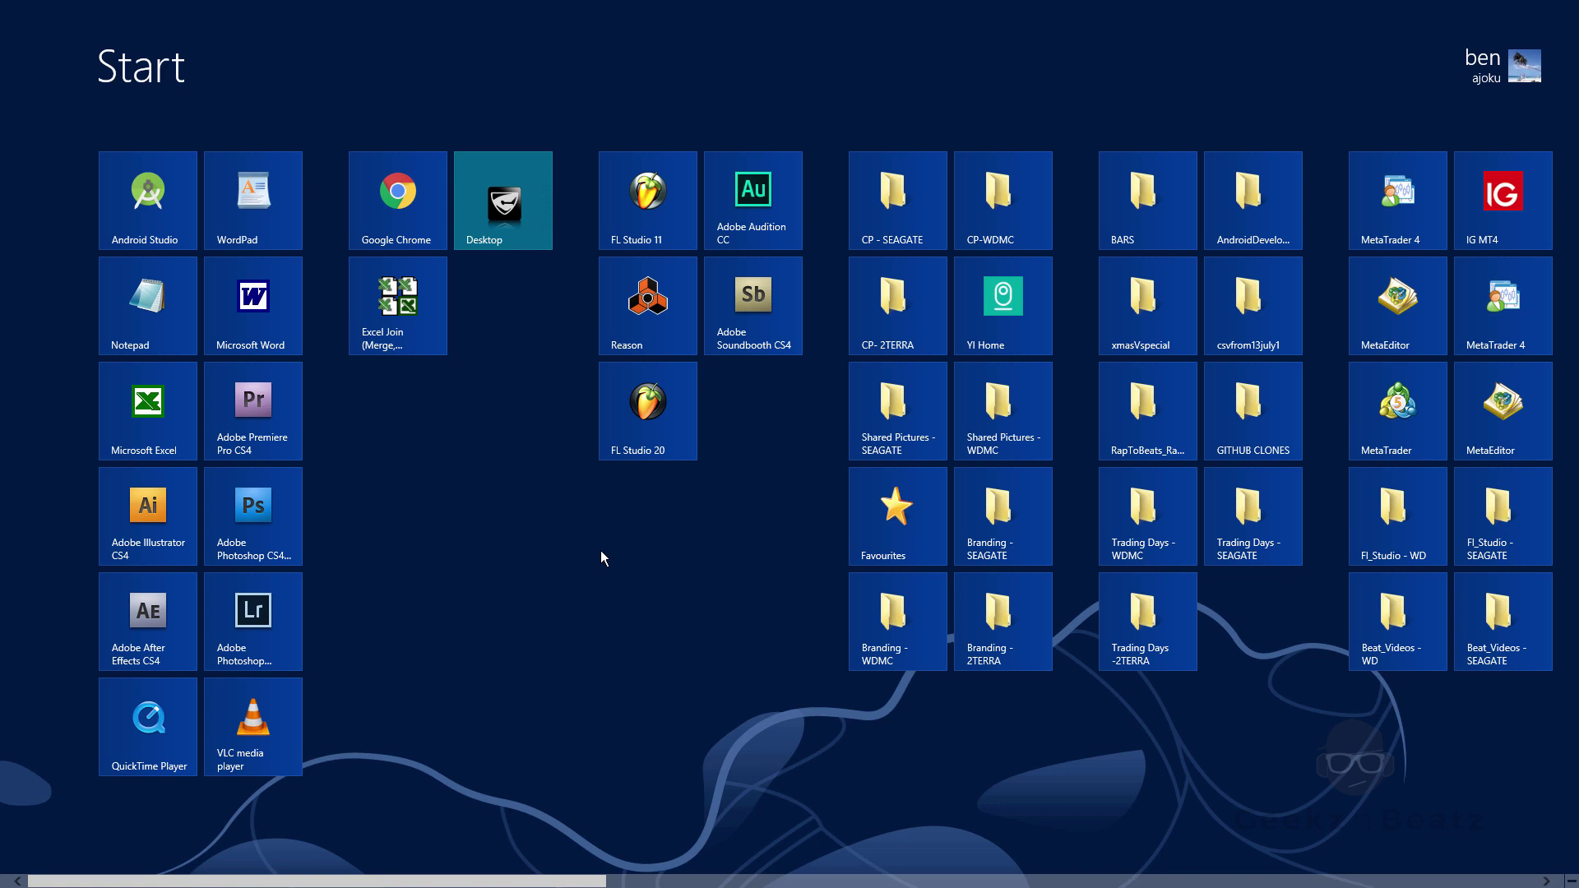
pyautogui.write('disk')
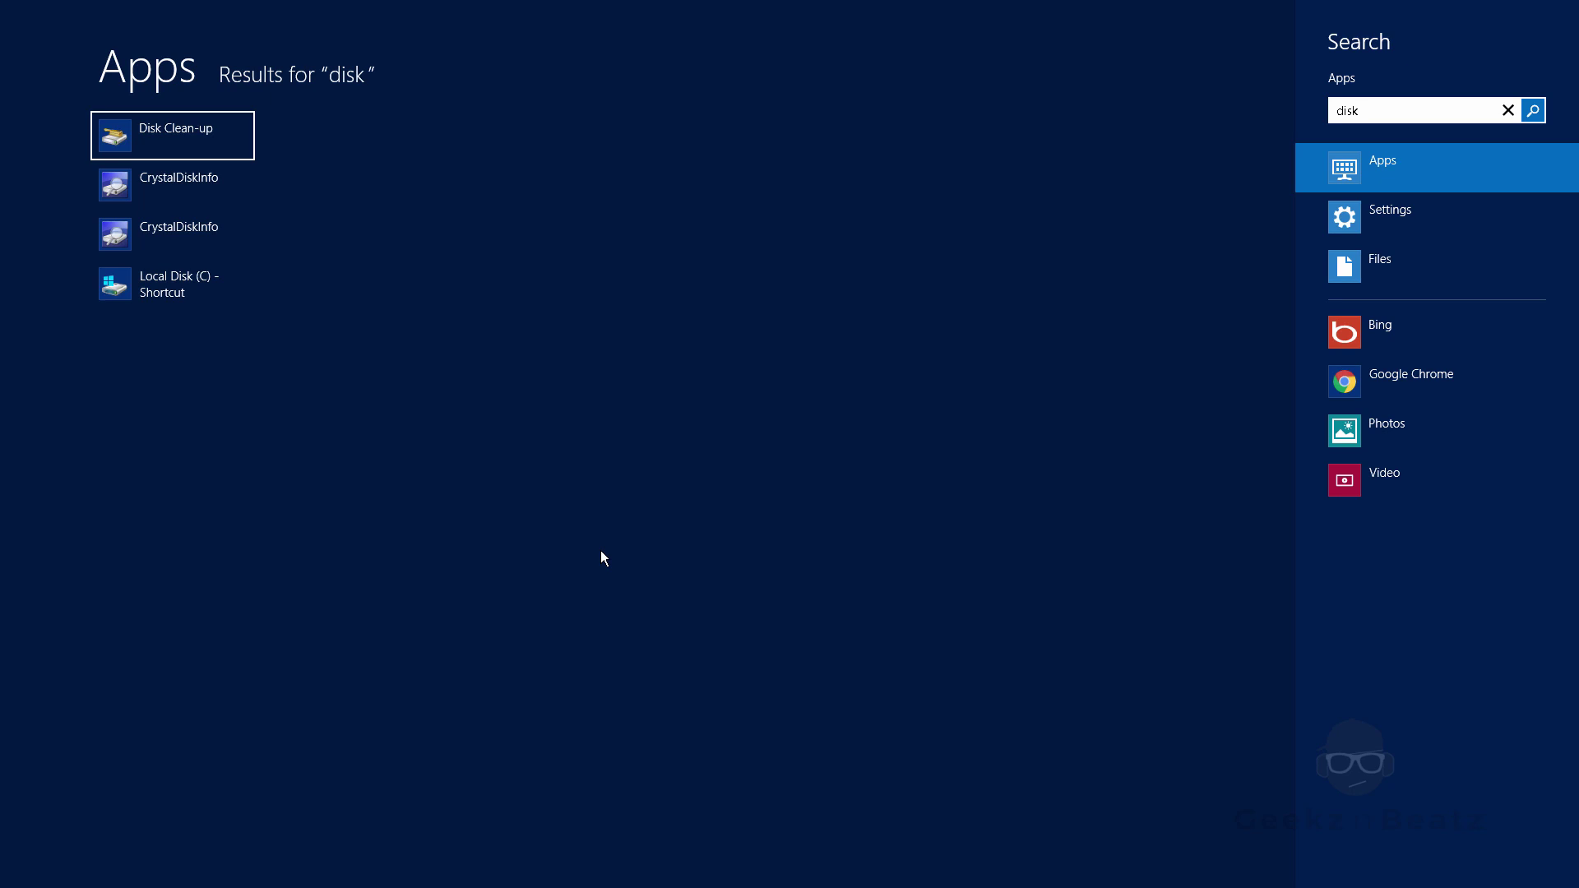
pyautogui.click(211, 145)
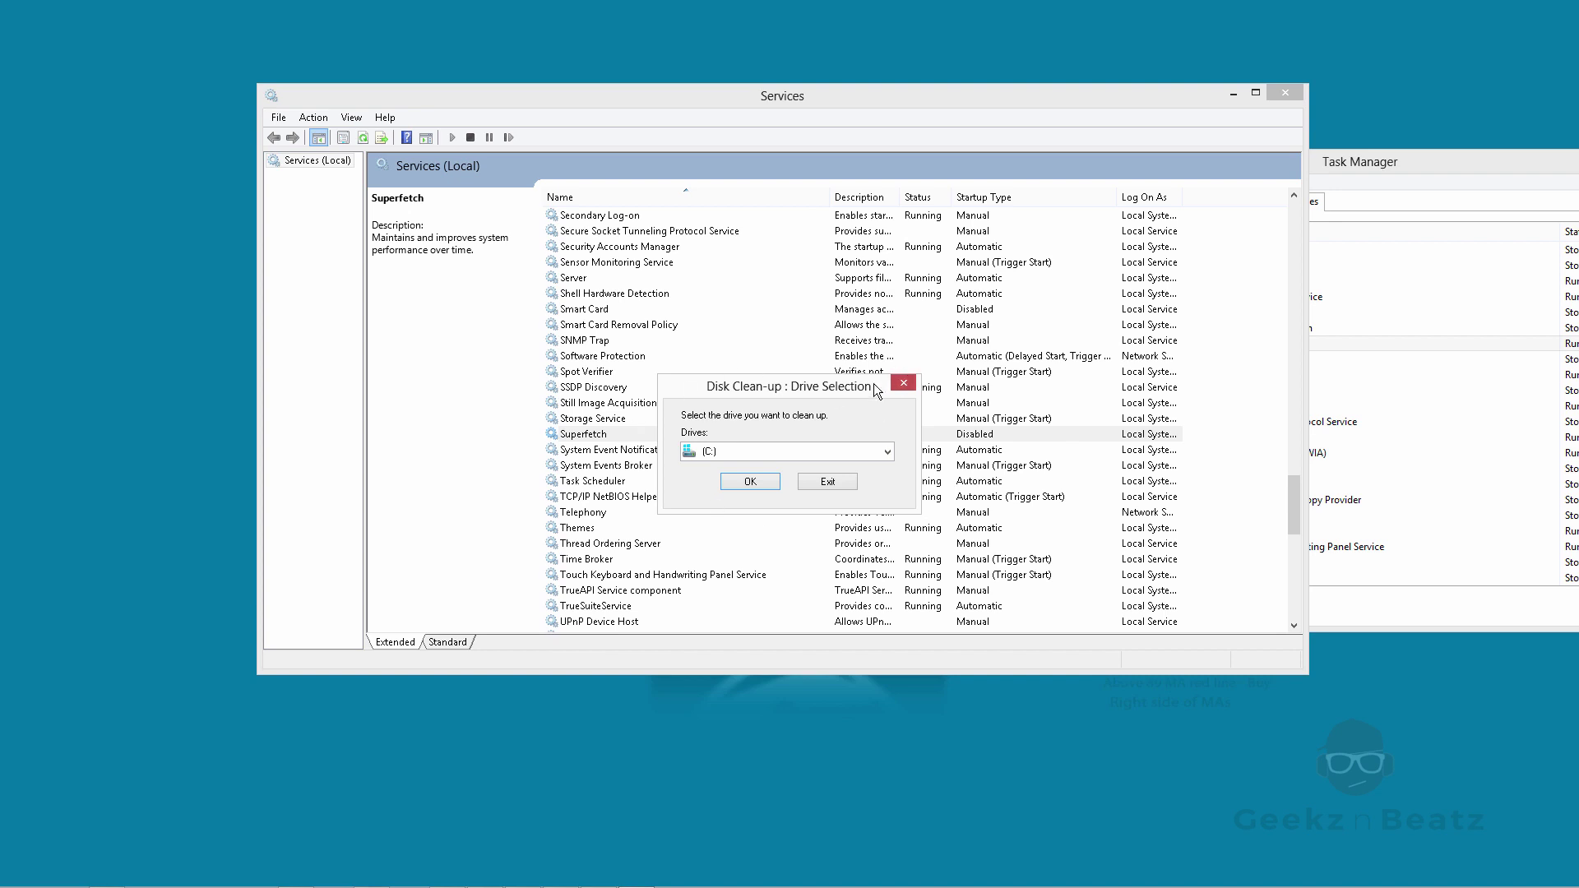
pyautogui.moveTo(874, 383); pyautogui.dragTo(870, 348)
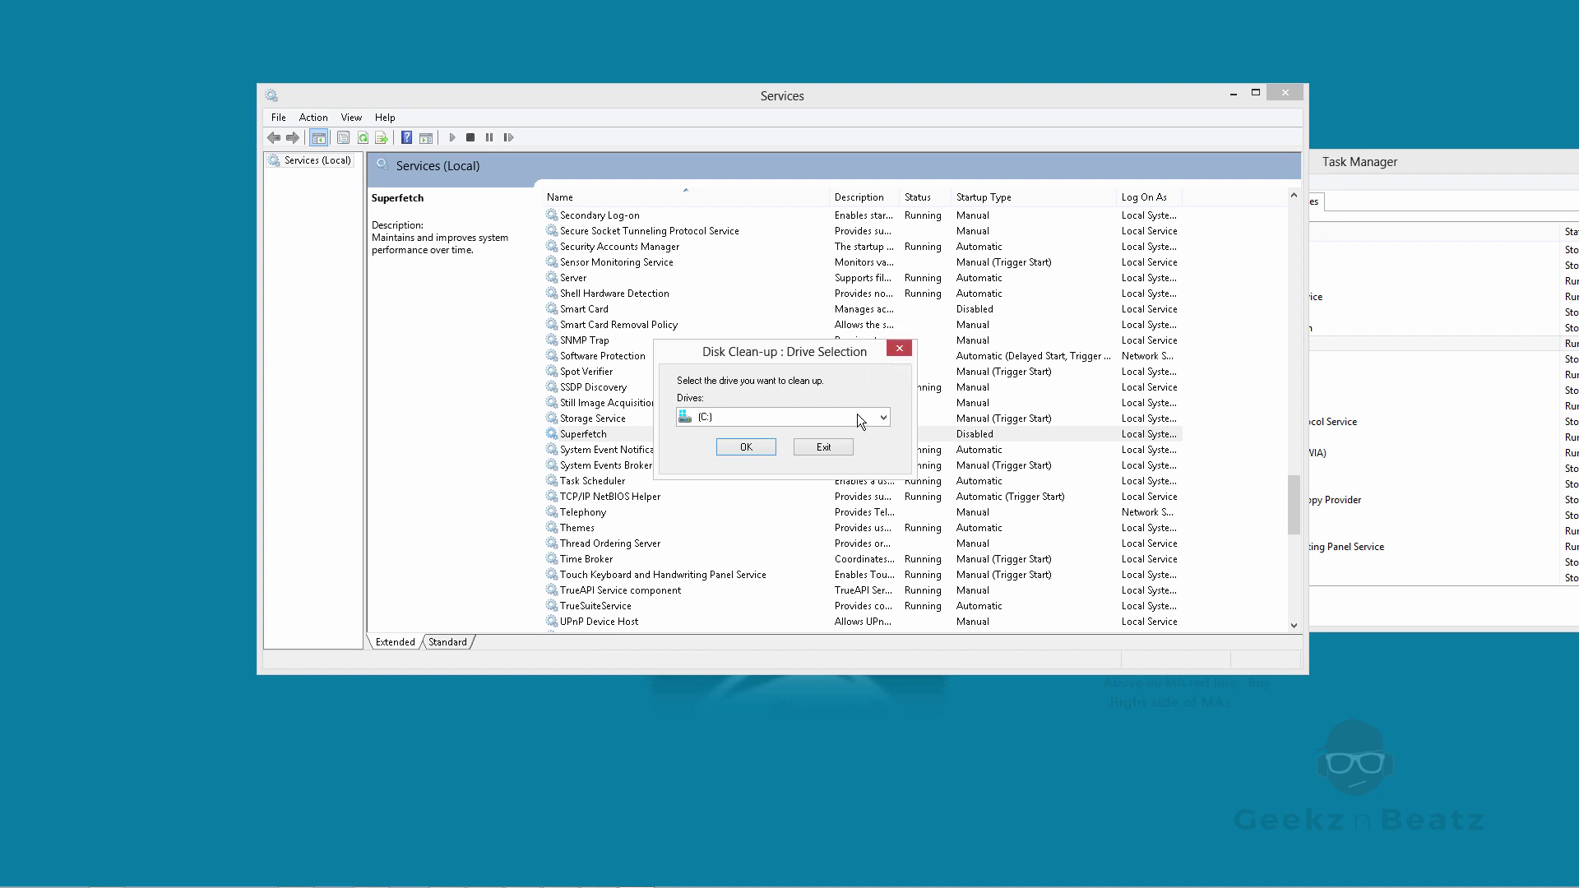
pyautogui.click(898, 350)
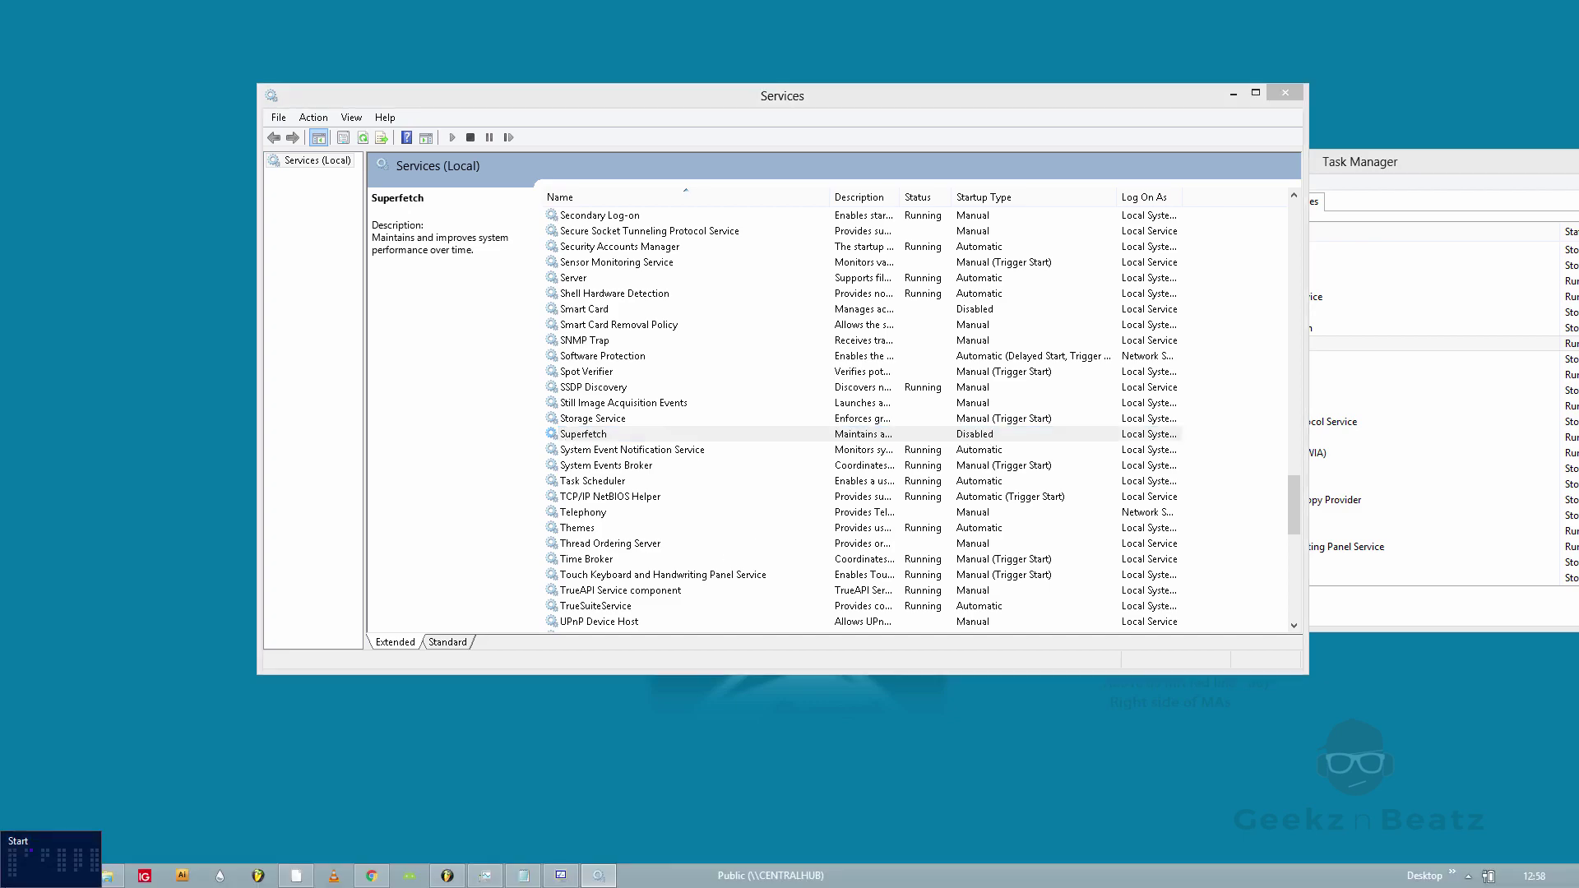
# Step: Open Optimise Drives via a 'defrag' search, note C: is 5% fragmented, and close it
pyautogui.click(11, 862)
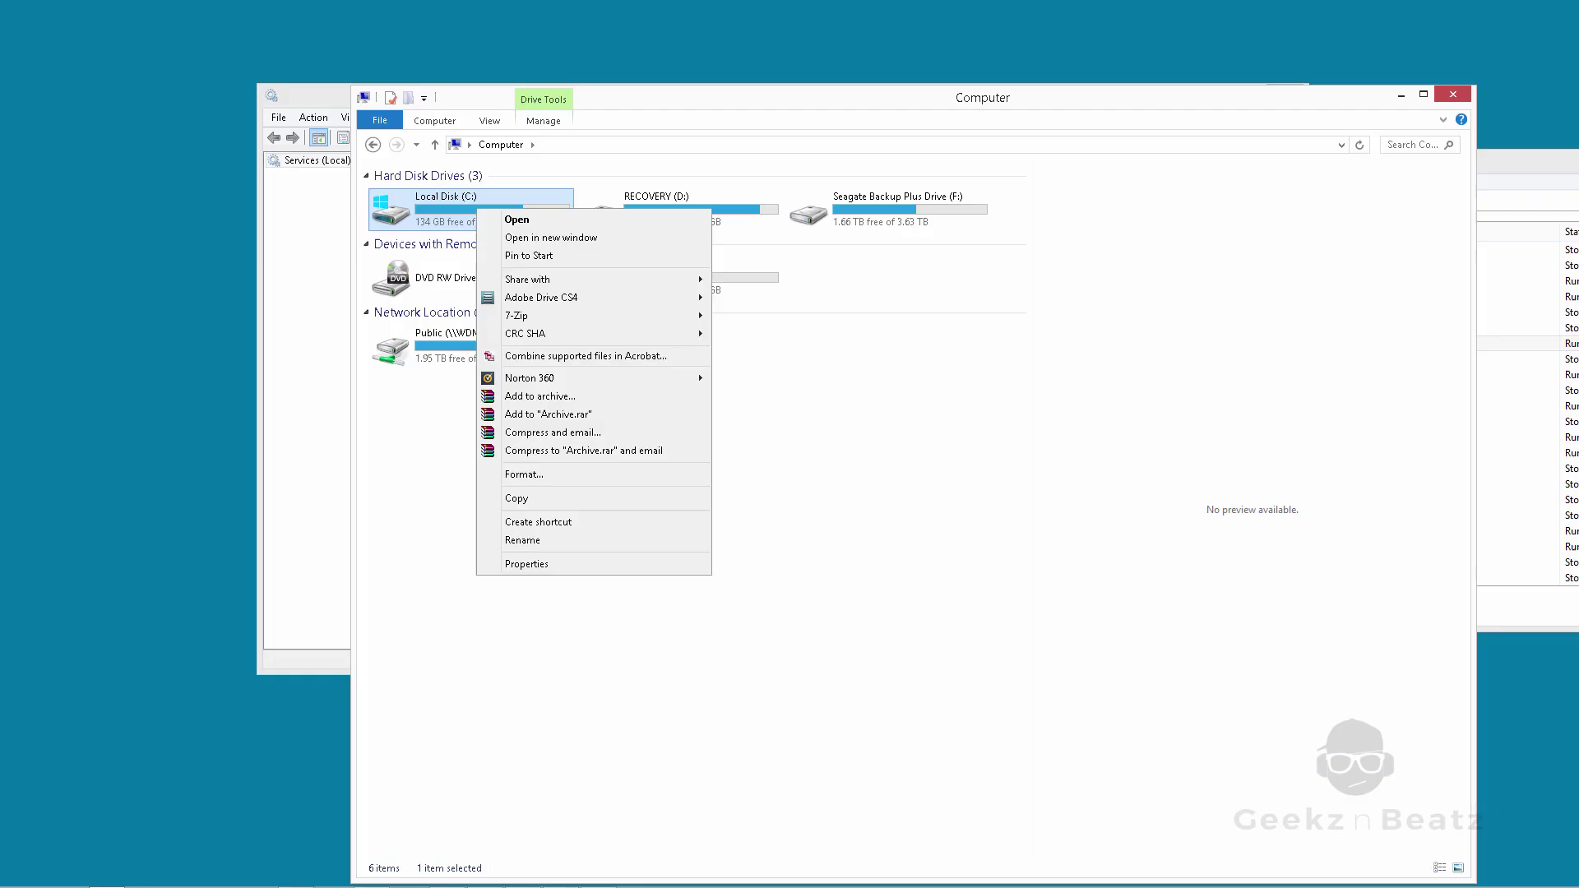
pyautogui.press('Escape')
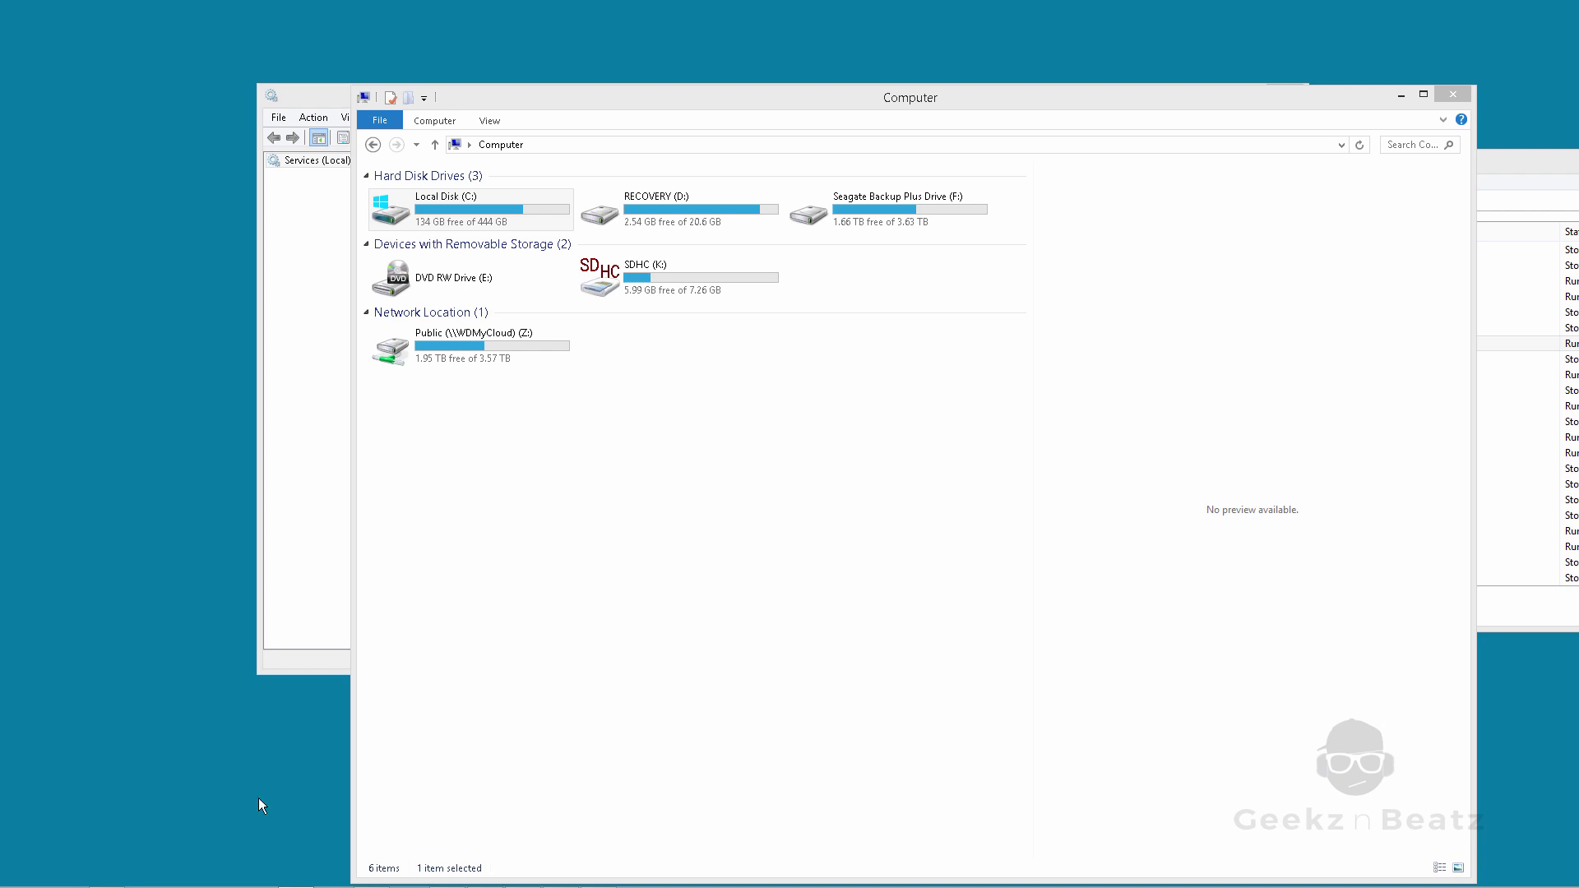
pyautogui.click(10, 878)
pyautogui.moveTo(1574, 884)
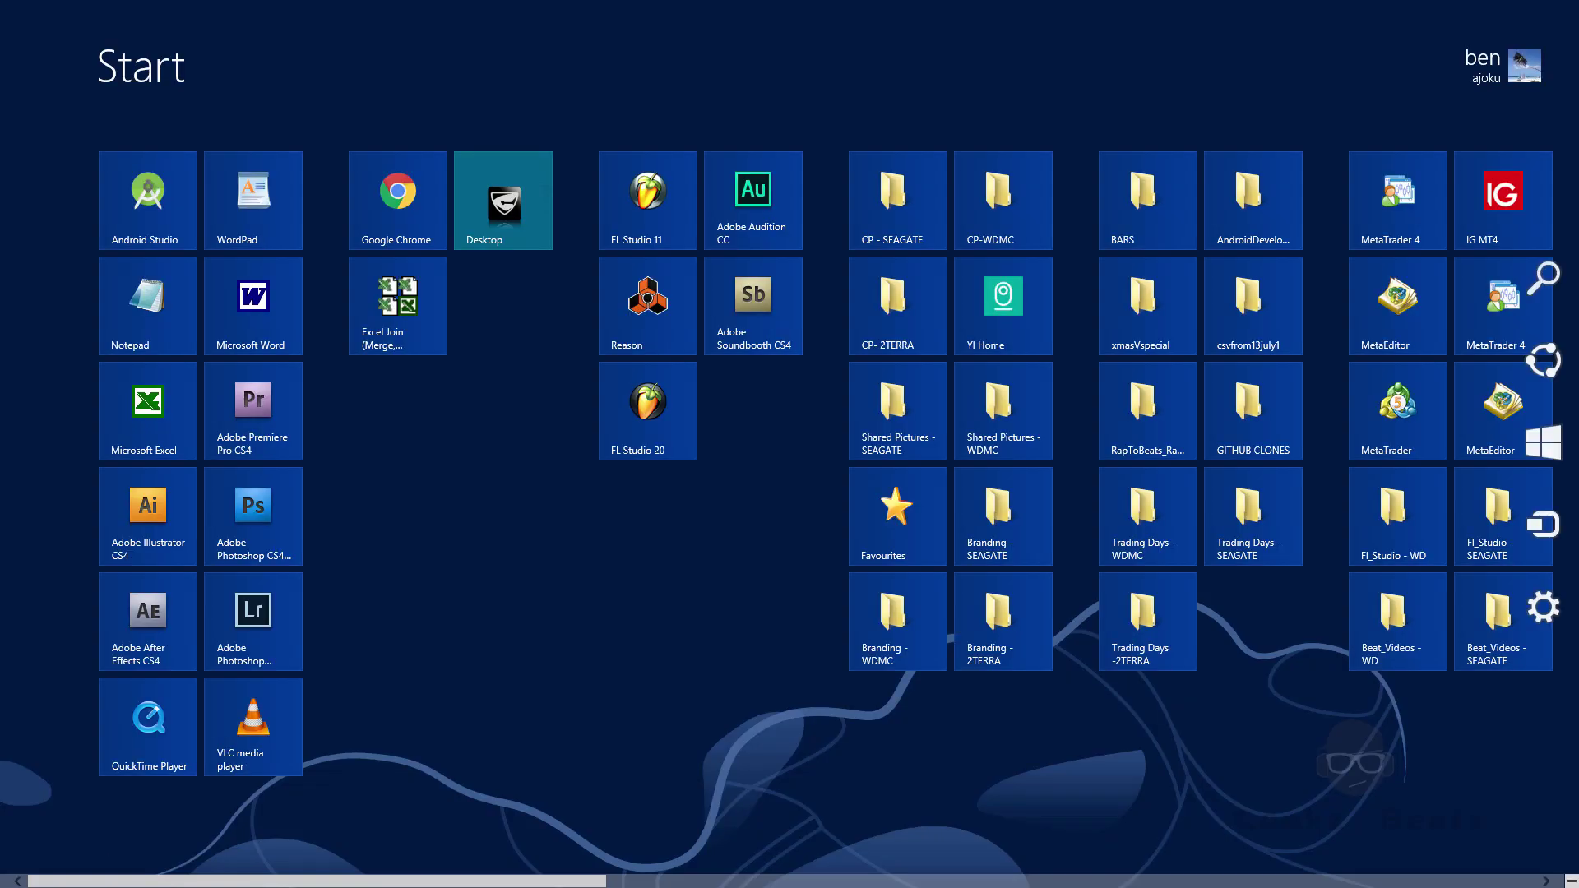
pyautogui.write('defre')
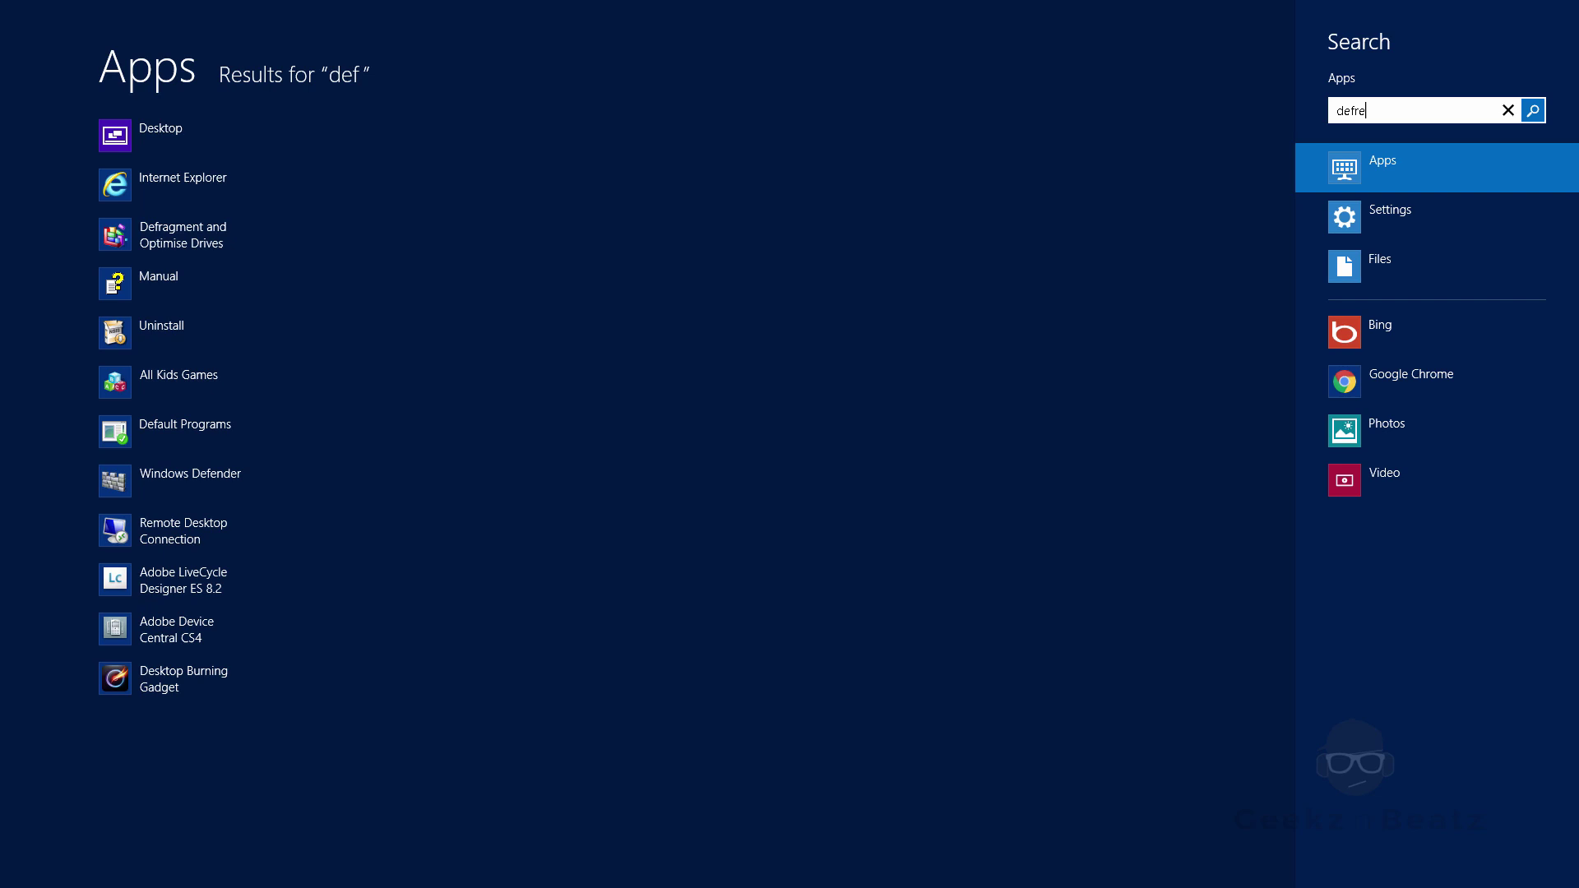
pyautogui.press('BackSpace')
pyautogui.write('a')
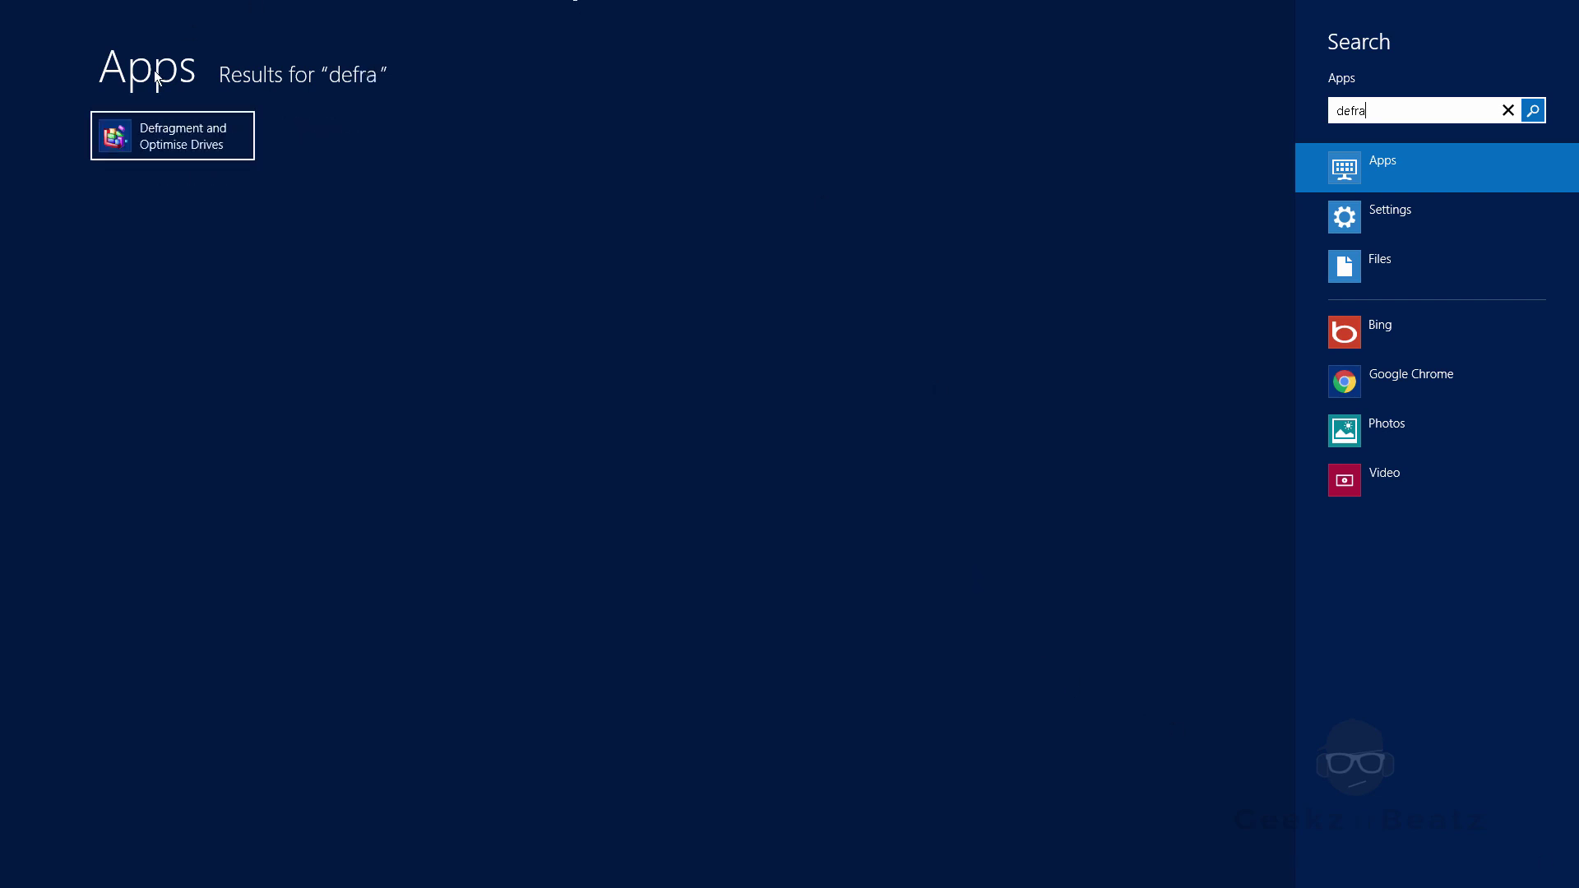
pyautogui.click(173, 141)
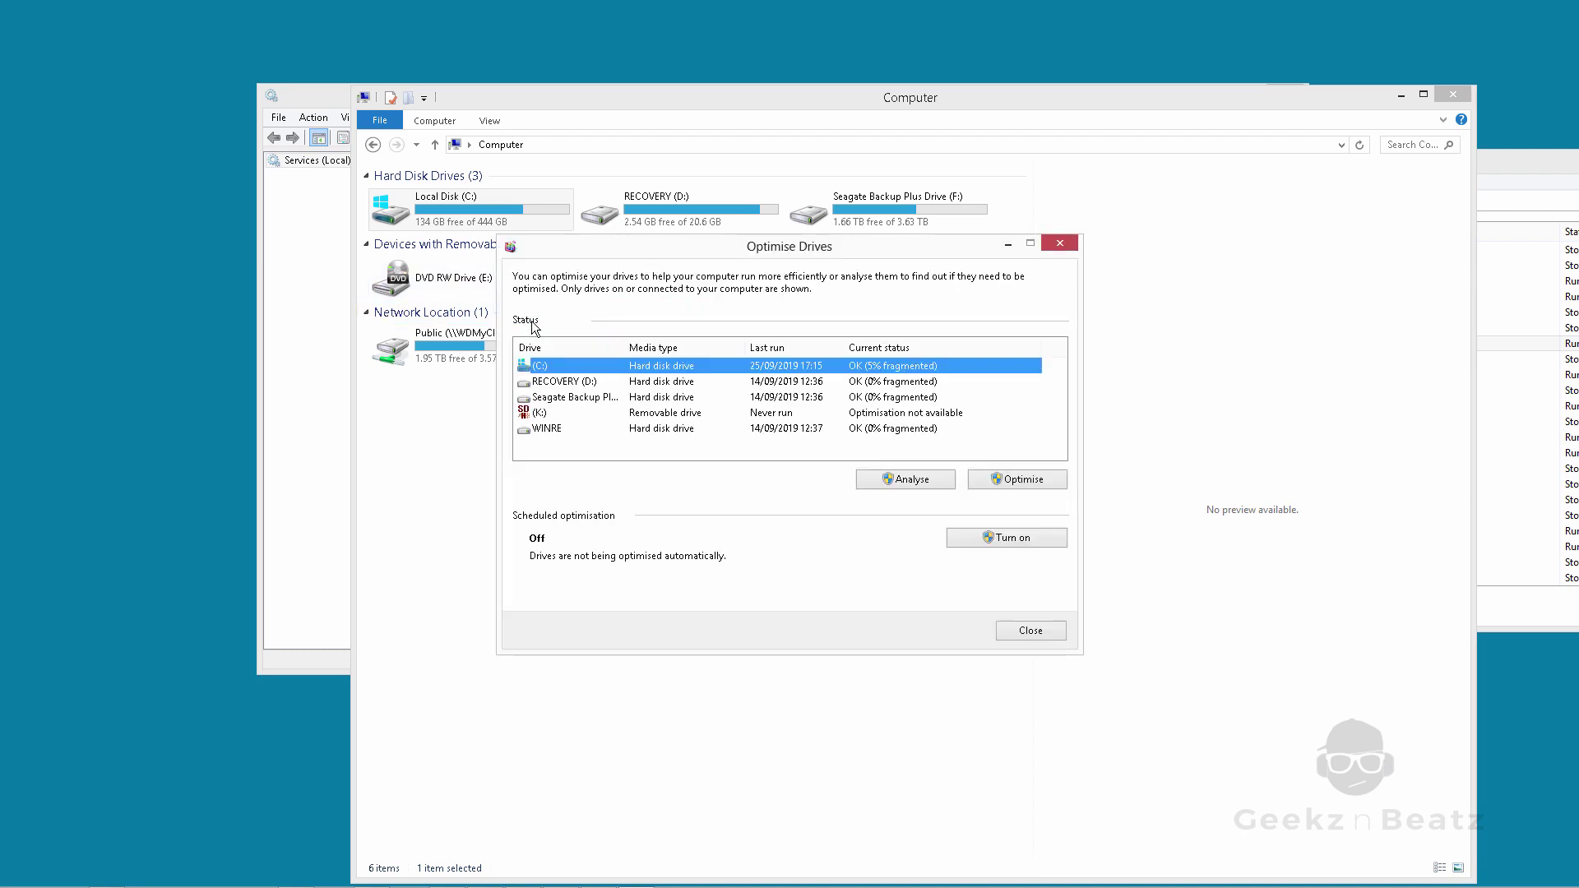
pyautogui.moveTo(822, 256); pyautogui.dragTo(824, 179)
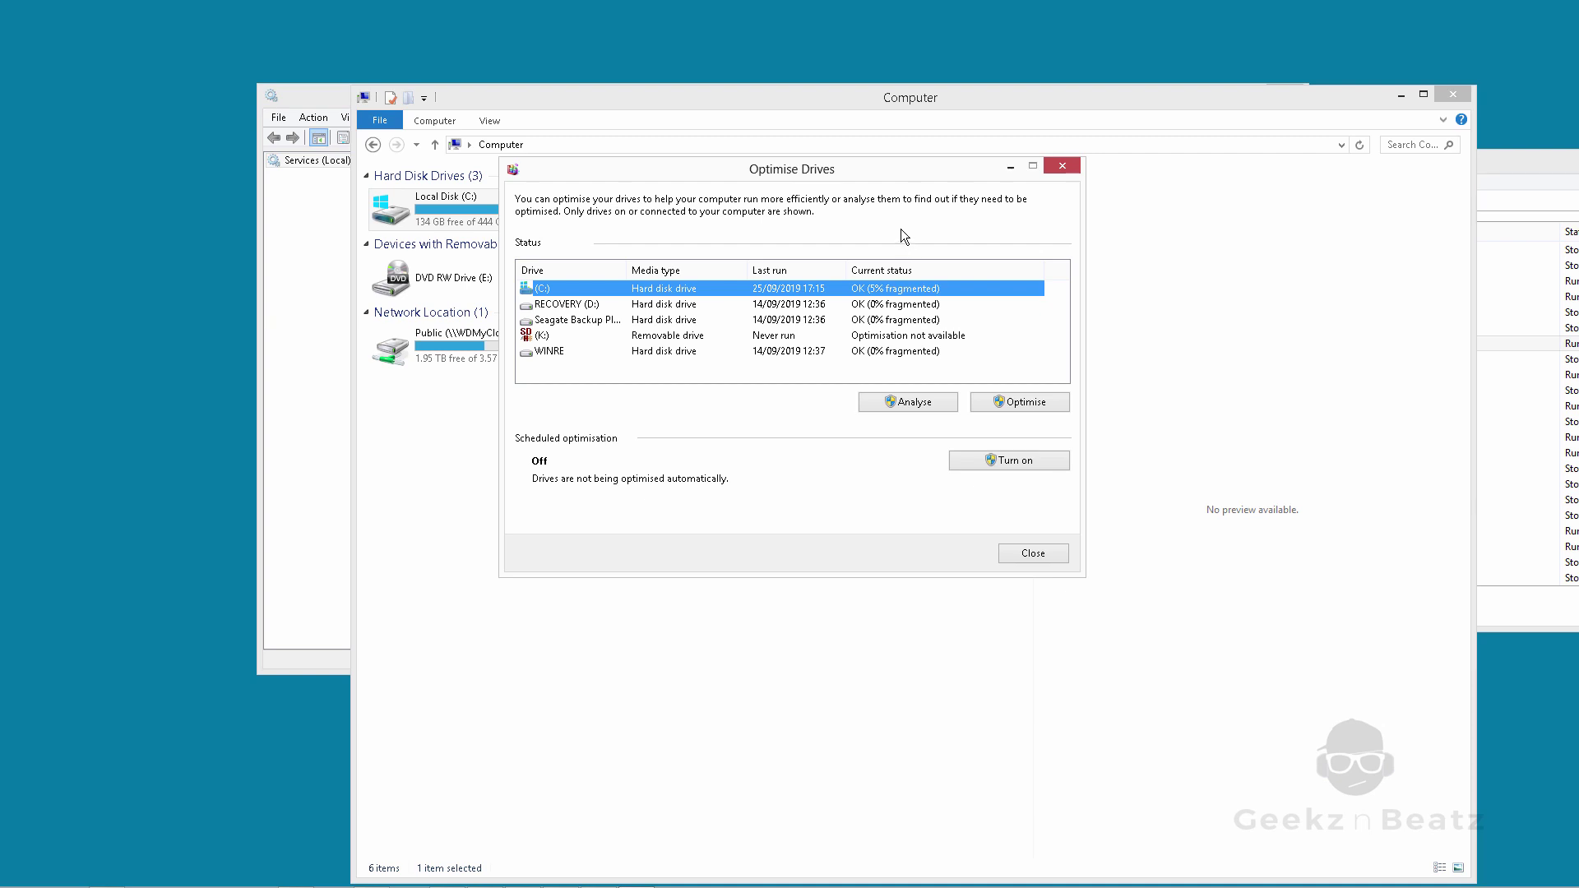
pyautogui.click(1062, 168)
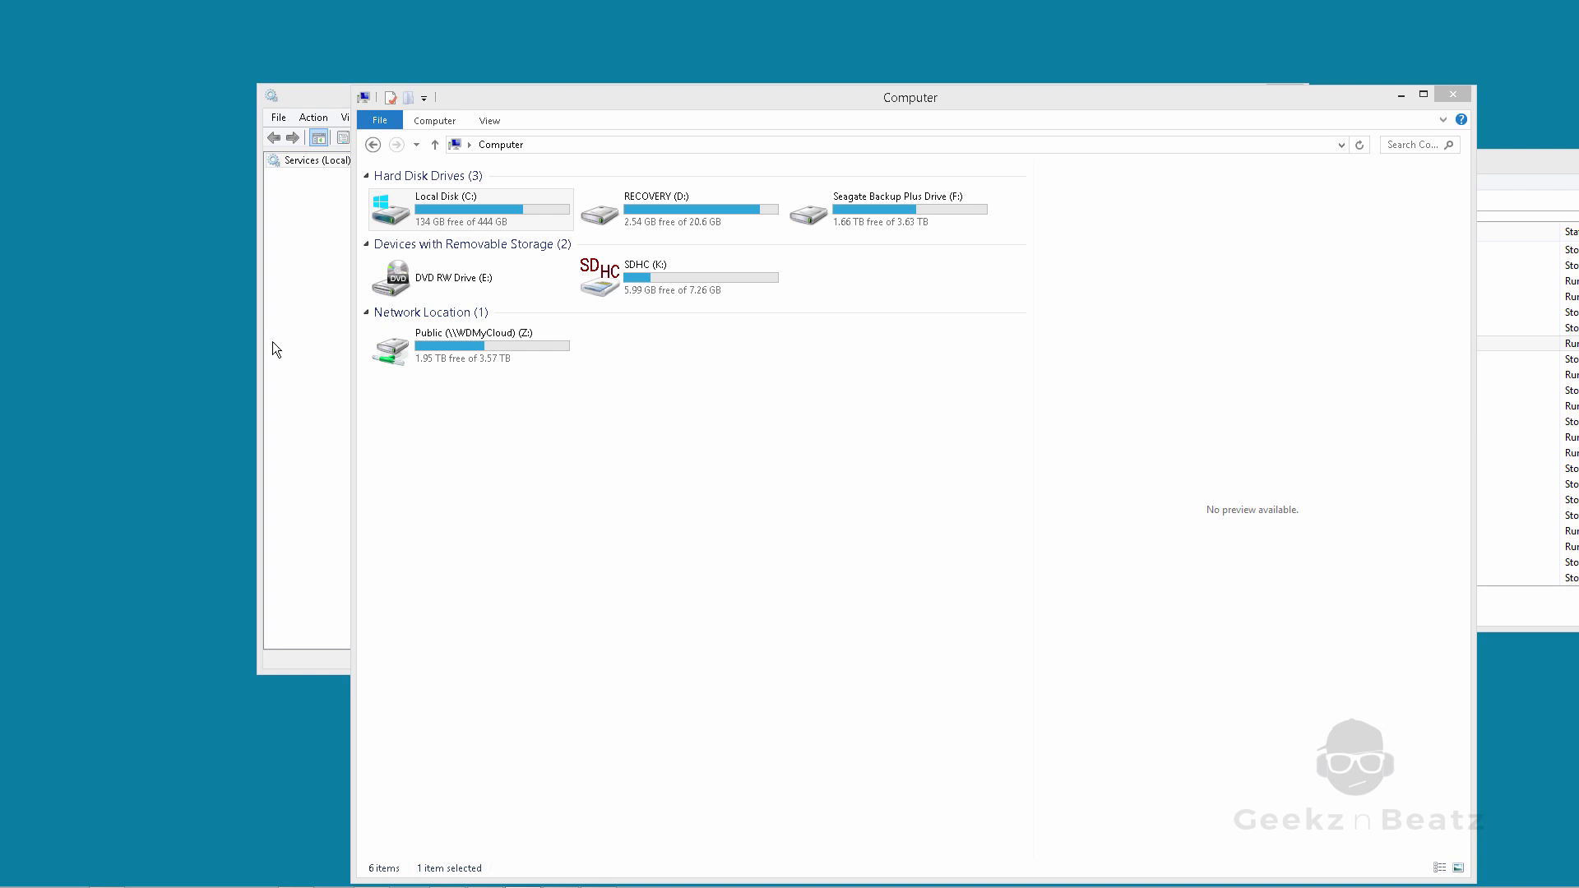
# Step: Bring Task Manager's Processes list in front of Services, then reveal the hidden tray icons
pyautogui.moveTo(645, 103); pyautogui.dragTo(664, 309)
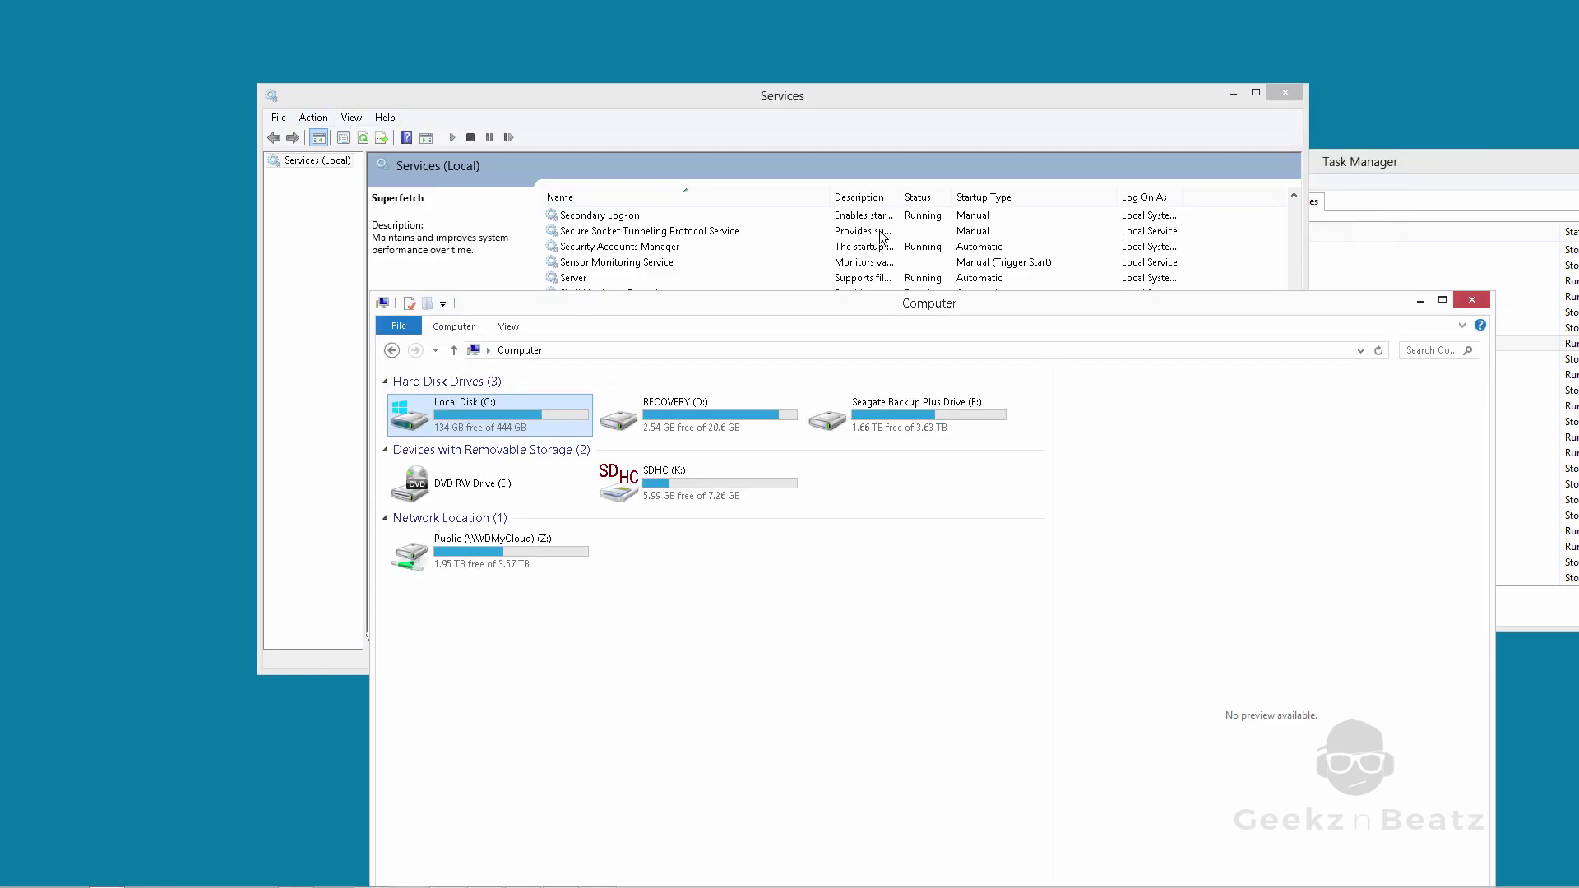
pyautogui.click(911, 112)
pyautogui.moveTo(1452, 164); pyautogui.dragTo(931, 131)
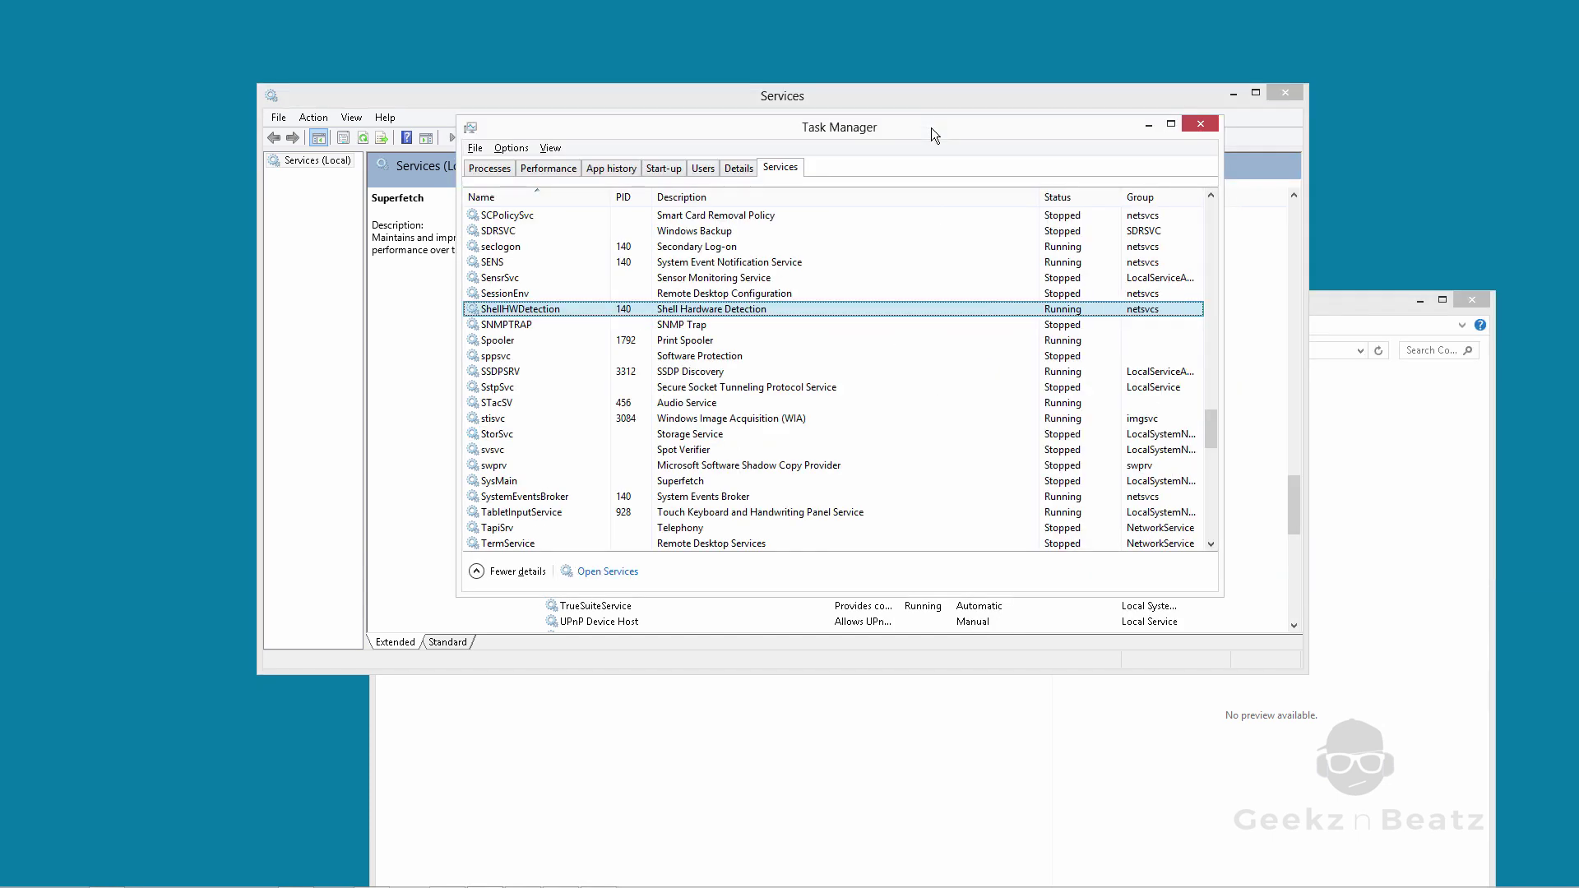
pyautogui.click(495, 171)
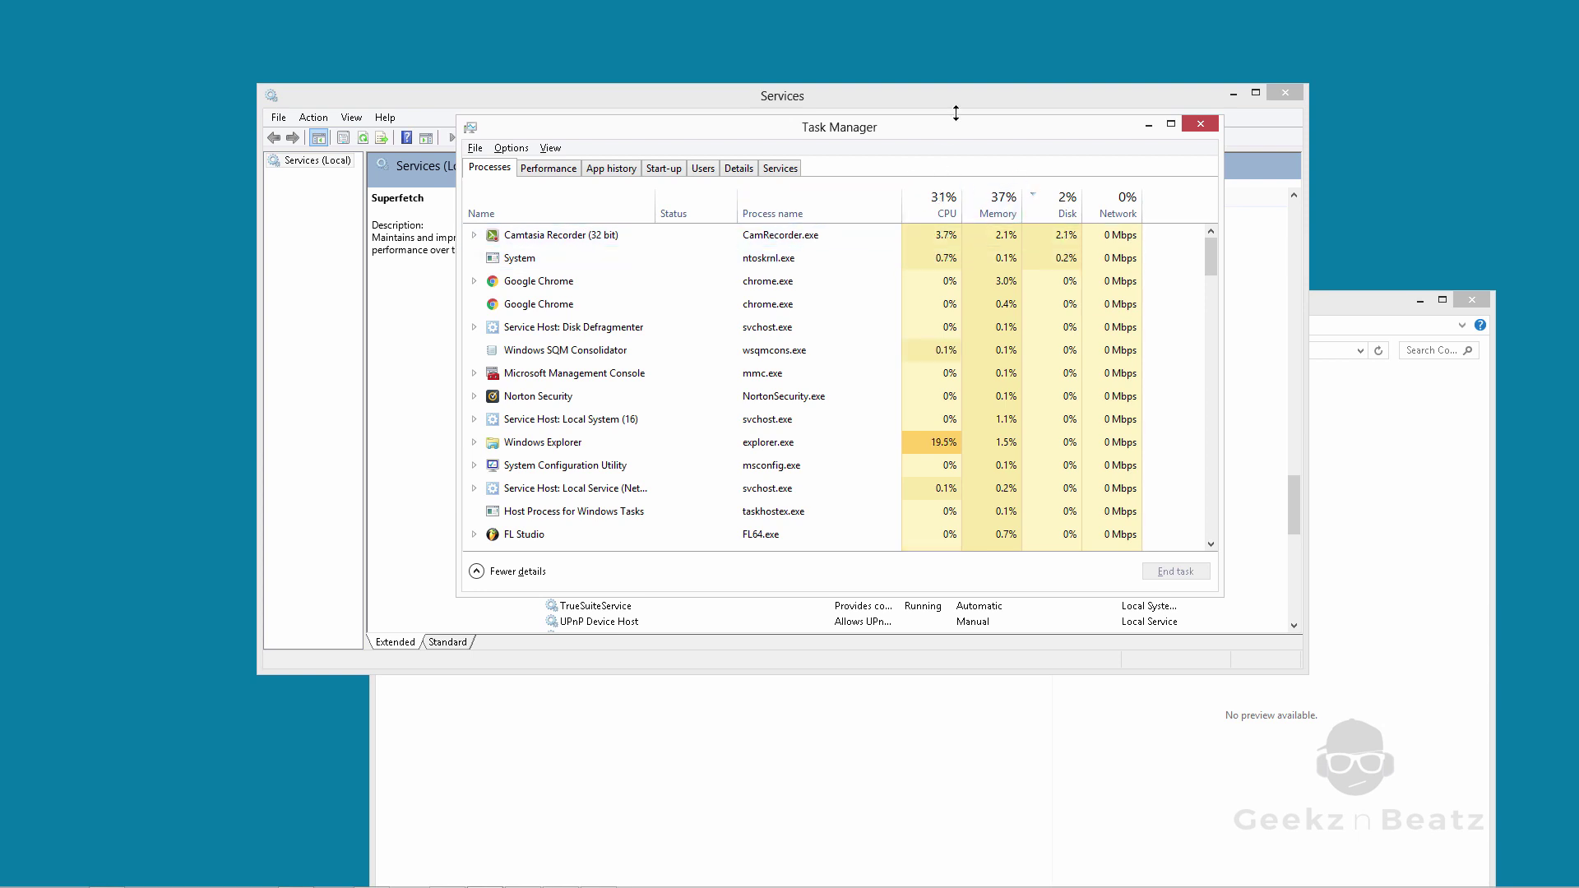
pyautogui.moveTo(965, 130); pyautogui.dragTo(985, 202)
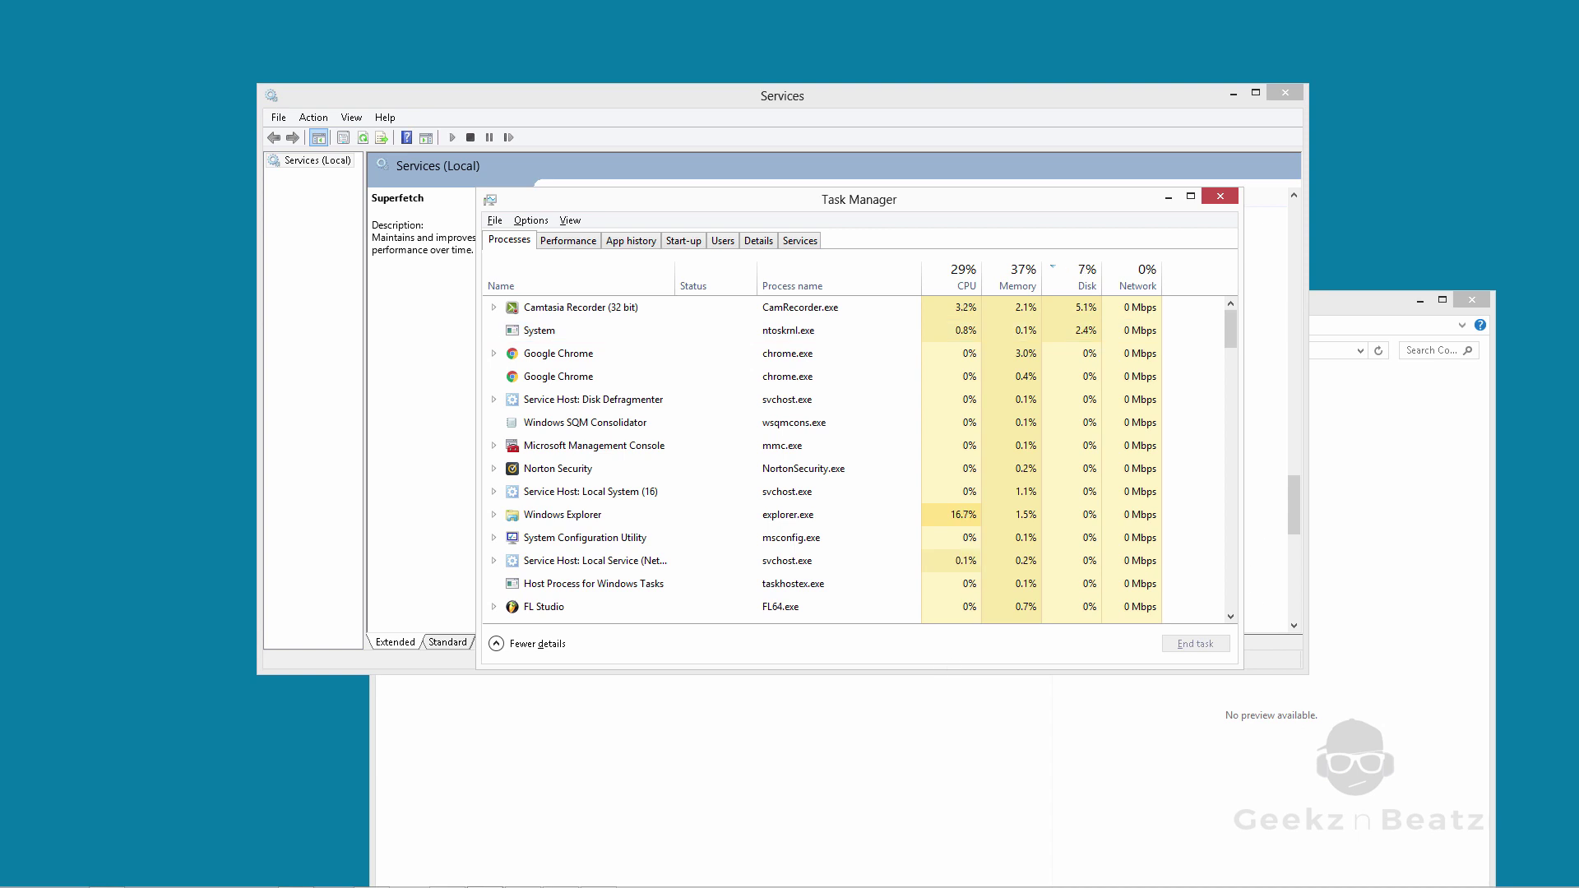
pyautogui.moveTo(1324, 887)
pyautogui.click(1468, 877)
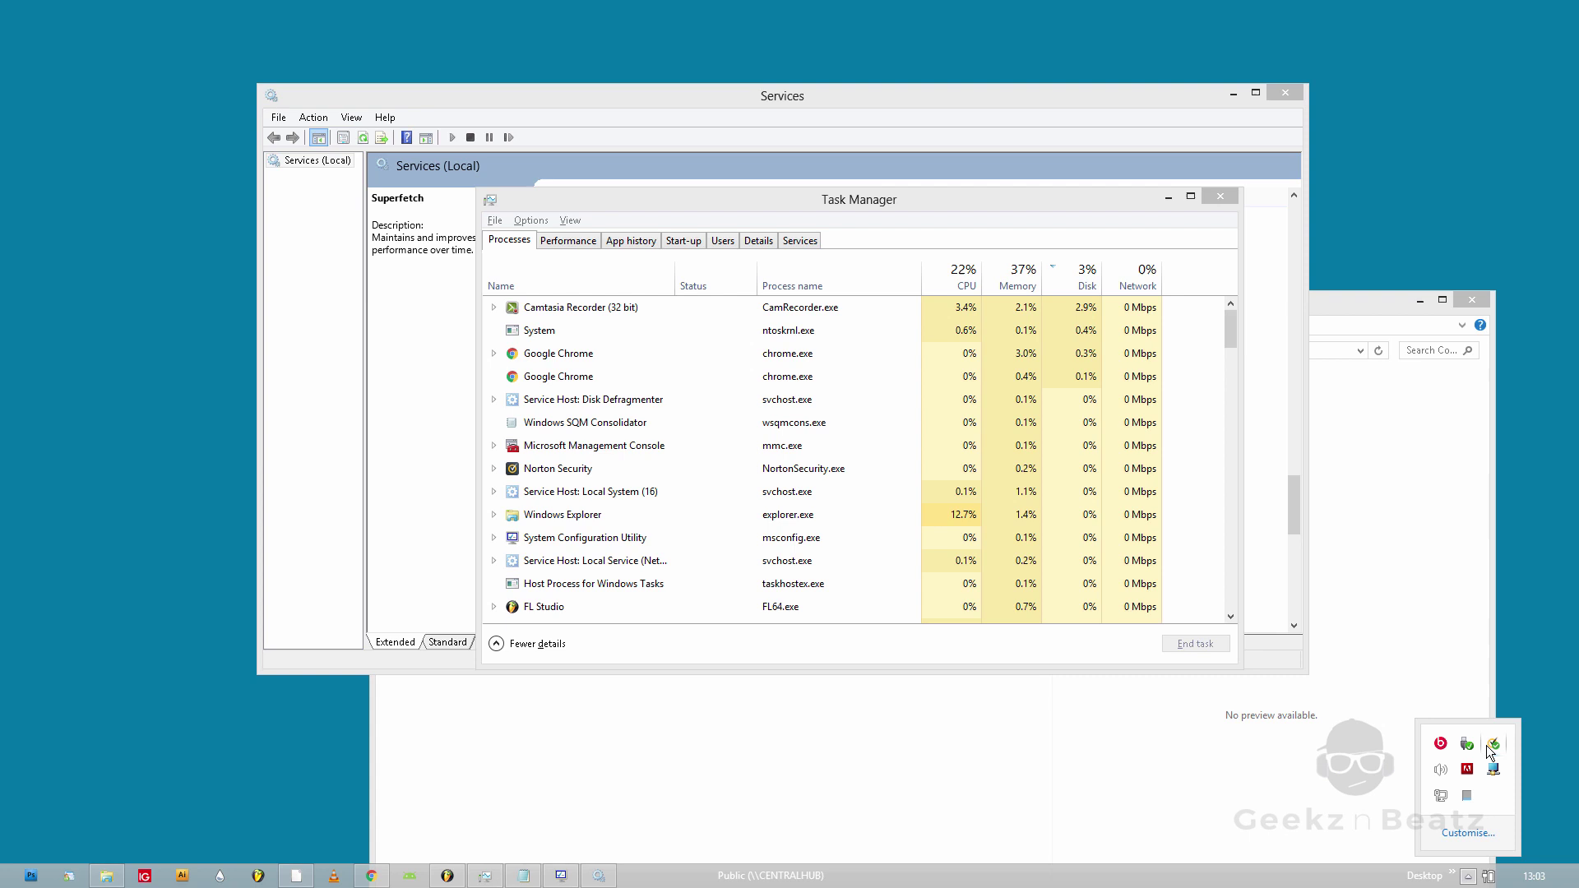
# Step: Open Norton 360 from the tray, expand its status panel, close it, and switch to Chrome's Google results
pyautogui.doubleClick(1493, 750)
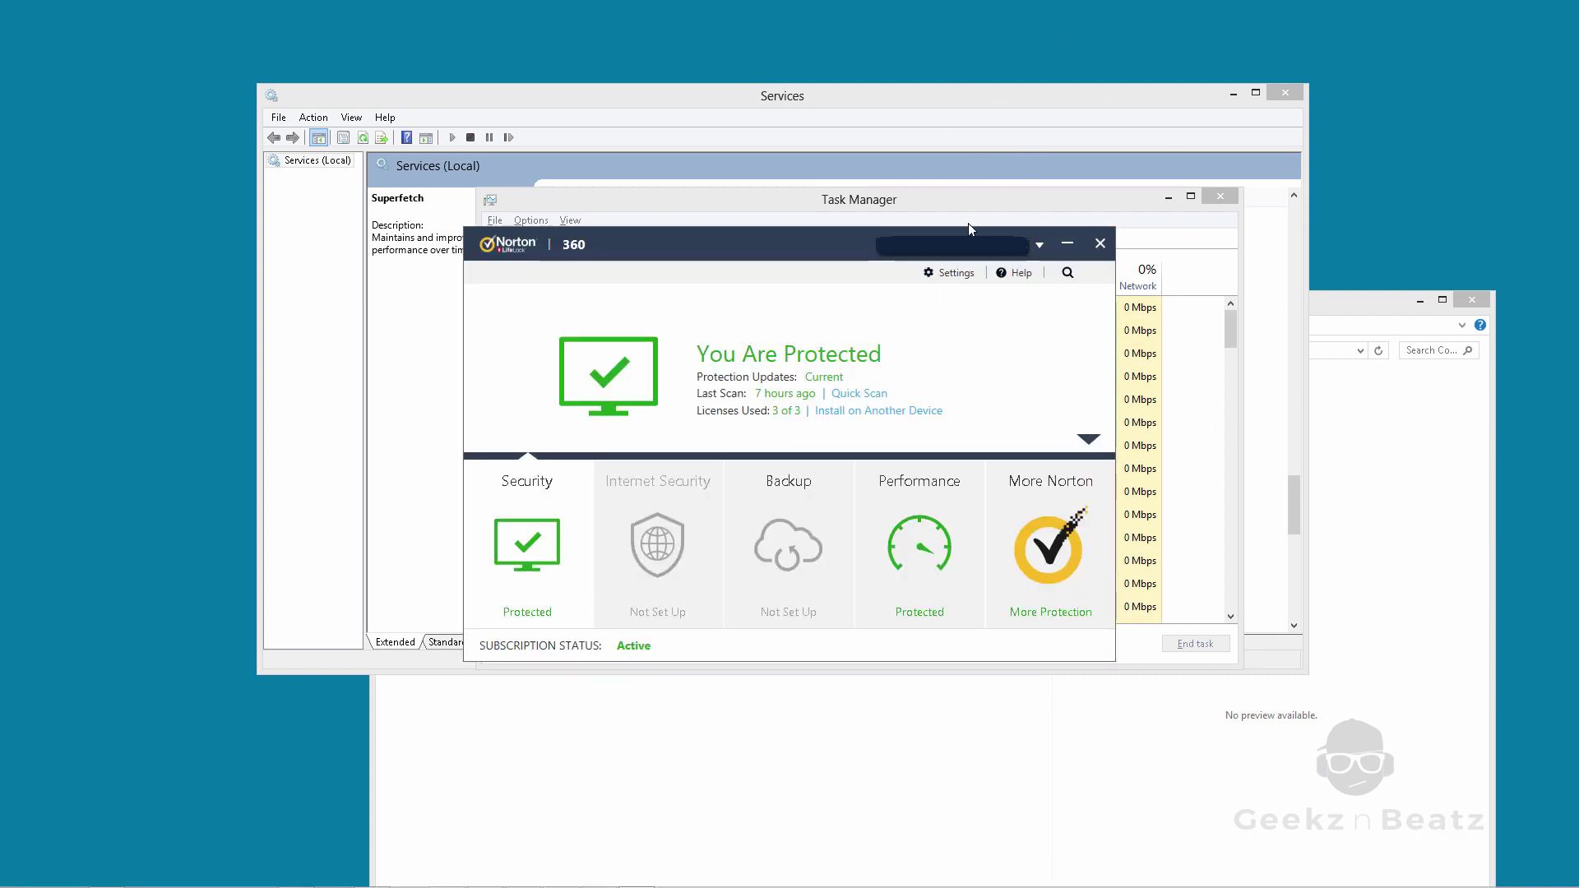
pyautogui.moveTo(998, 212); pyautogui.dragTo(1062, 234)
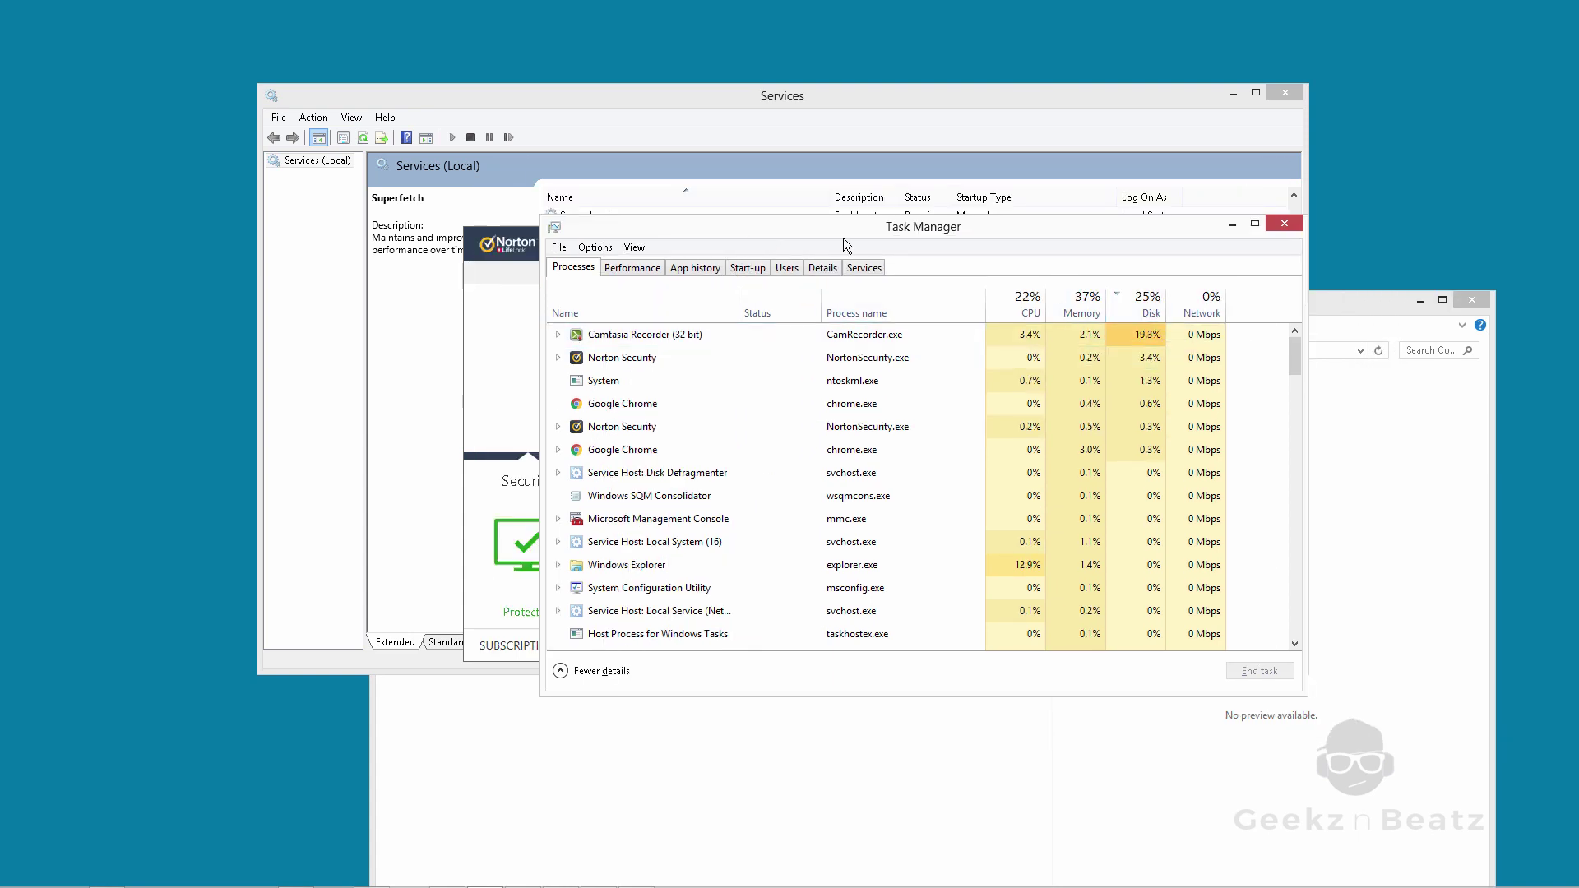
pyautogui.moveTo(842, 239); pyautogui.dragTo(846, 244)
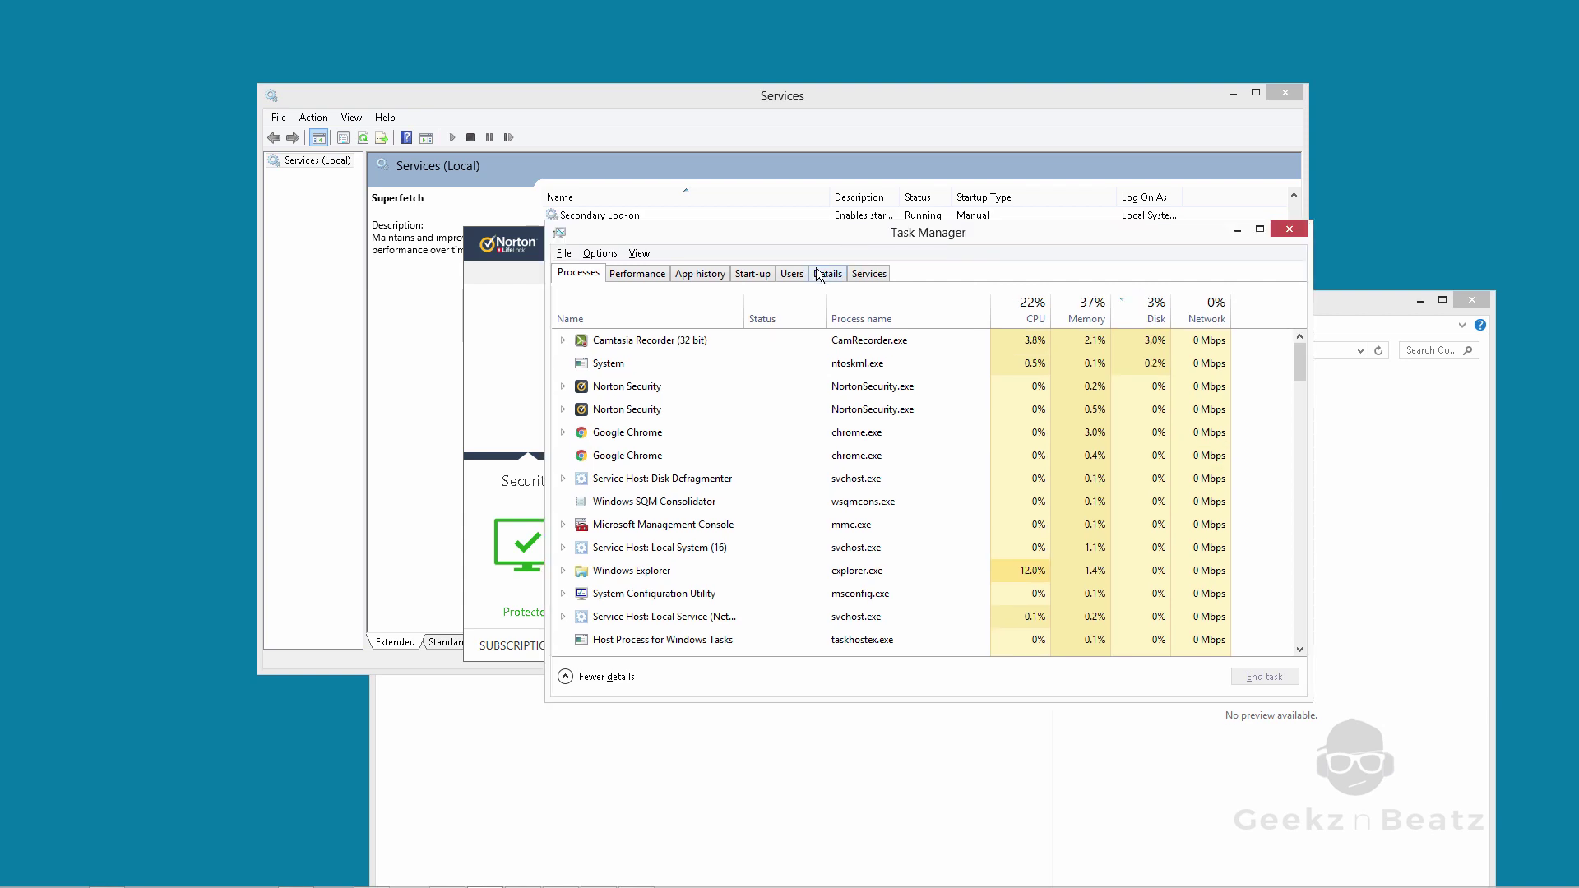
pyautogui.click(499, 378)
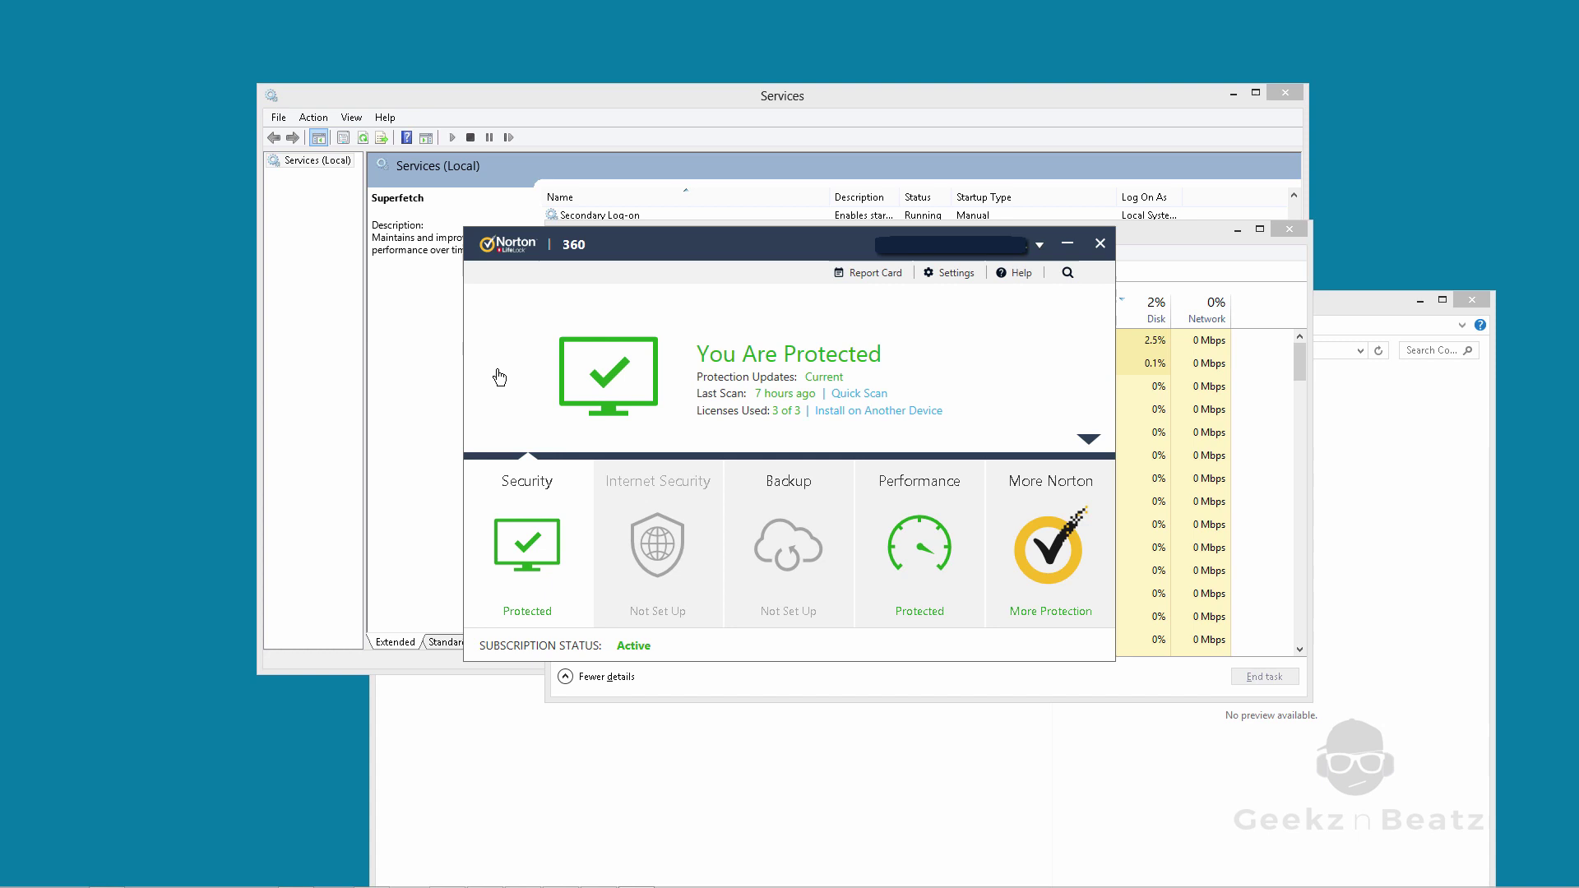
pyautogui.click(499, 377)
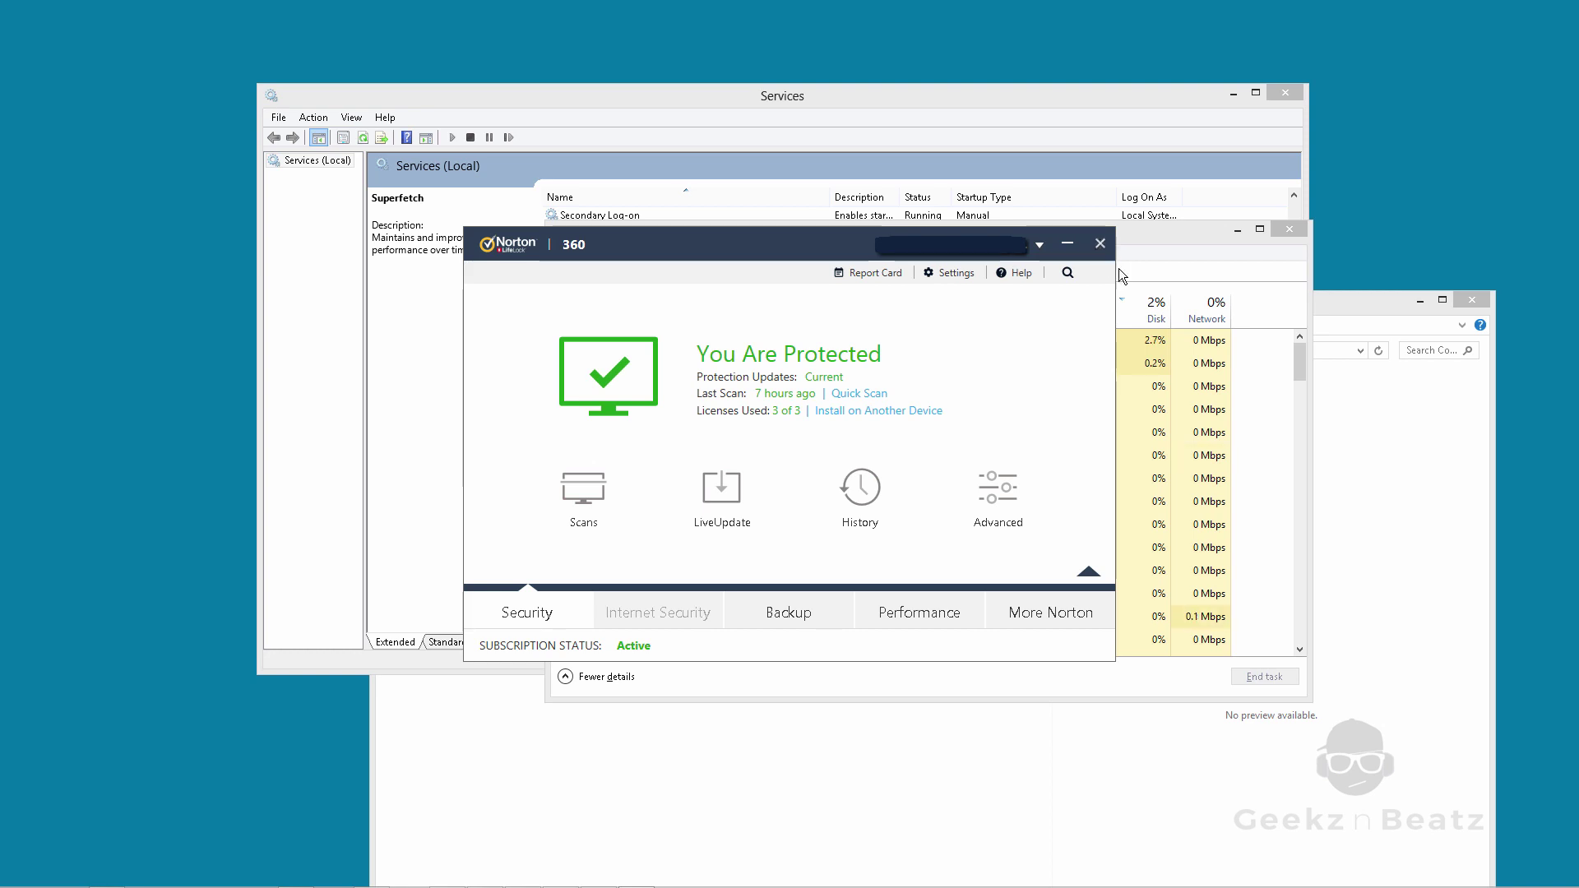
pyautogui.click(1120, 270)
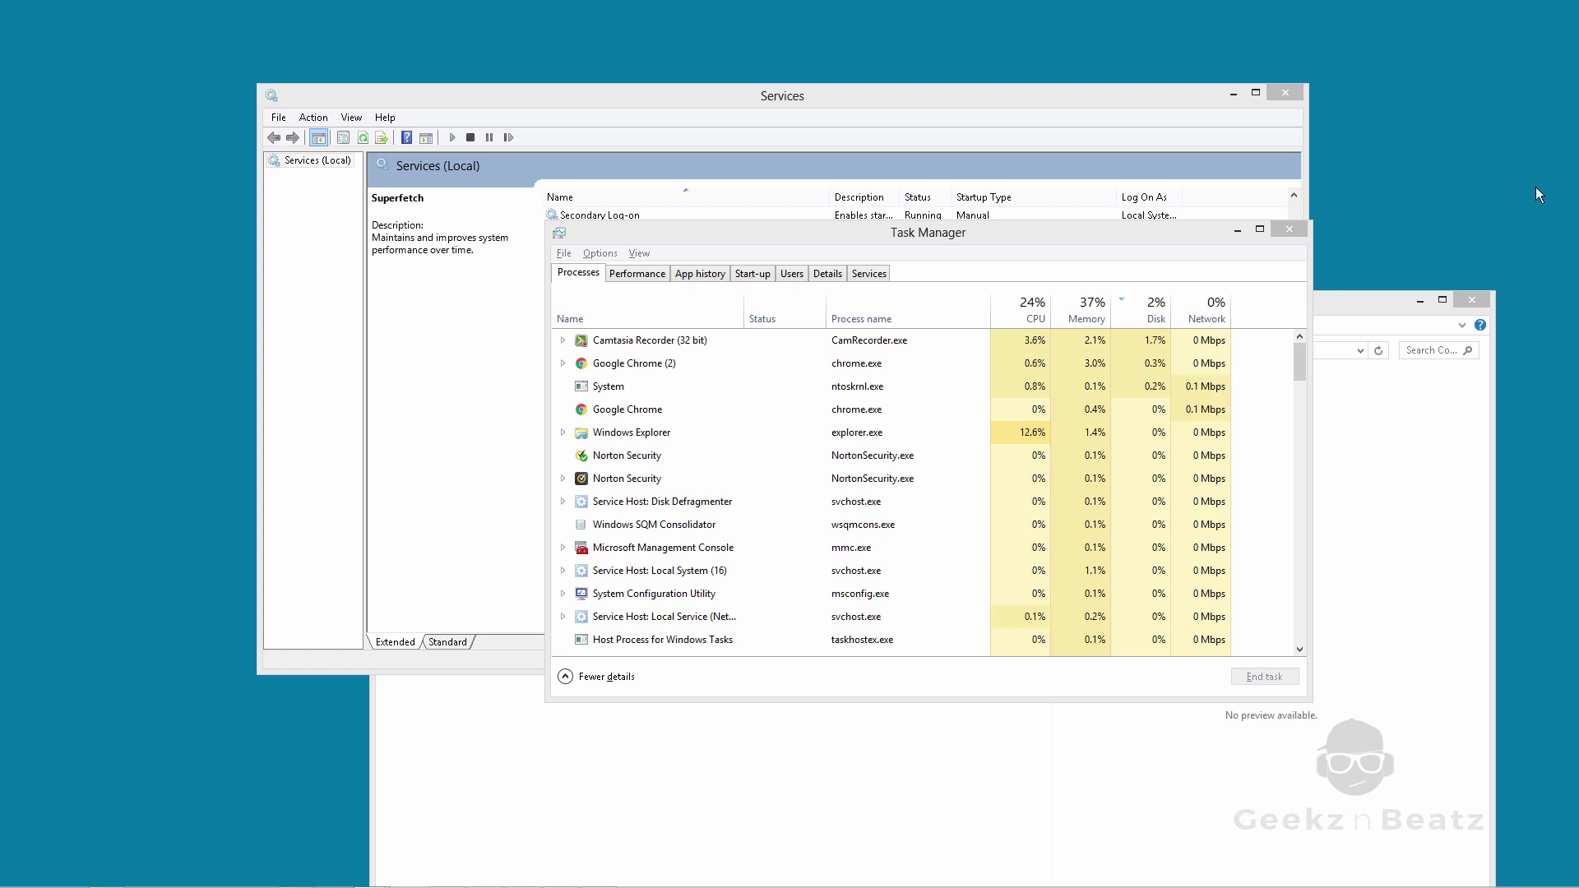
pyautogui.hotkey('alt', 'Tab')
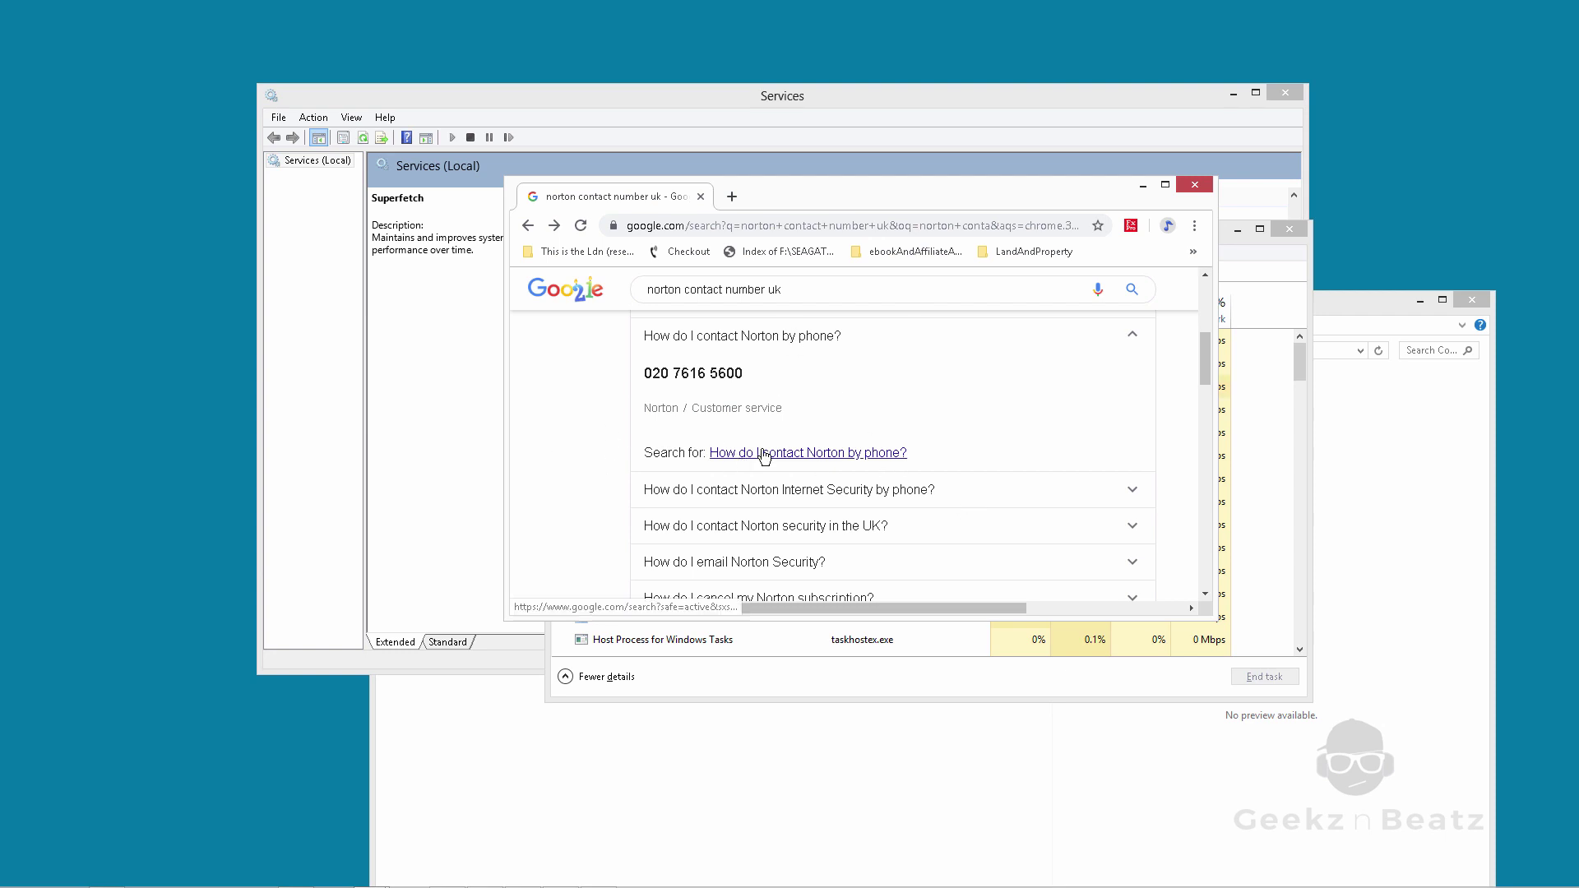
# Step: Highlight Norton's UK phone number in Google's answer box
pyautogui.moveTo(742, 373); pyautogui.dragTo(644, 382)
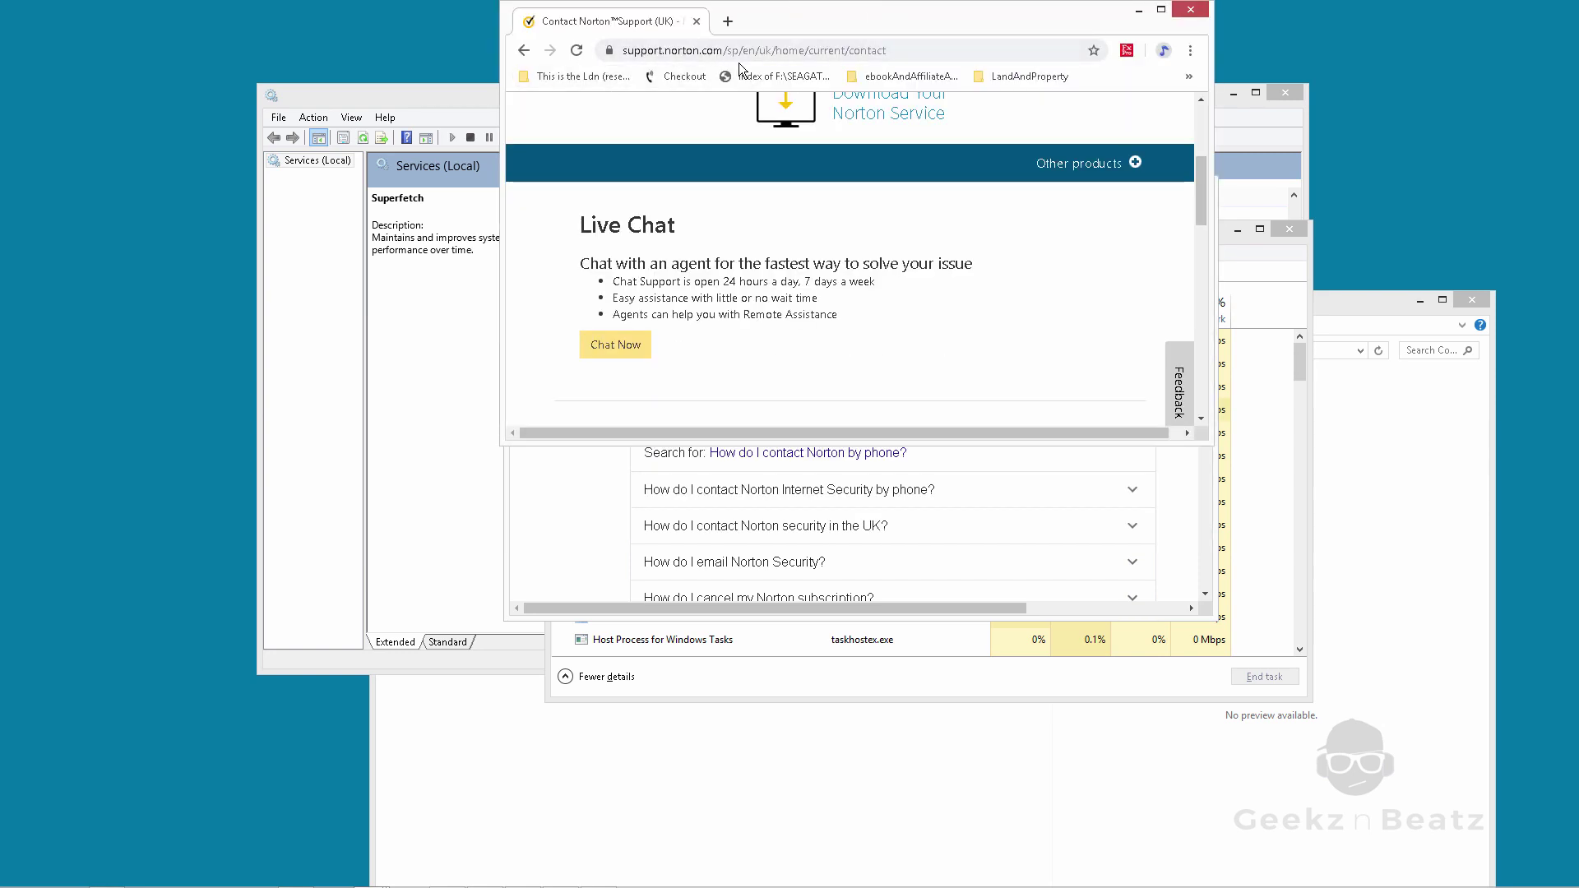
# Step: Maximise the Norton Support Contact page to review chat and phone options, then minimise it
pyautogui.click(910, 56)
pyautogui.hotkey('alt', 'Tab')
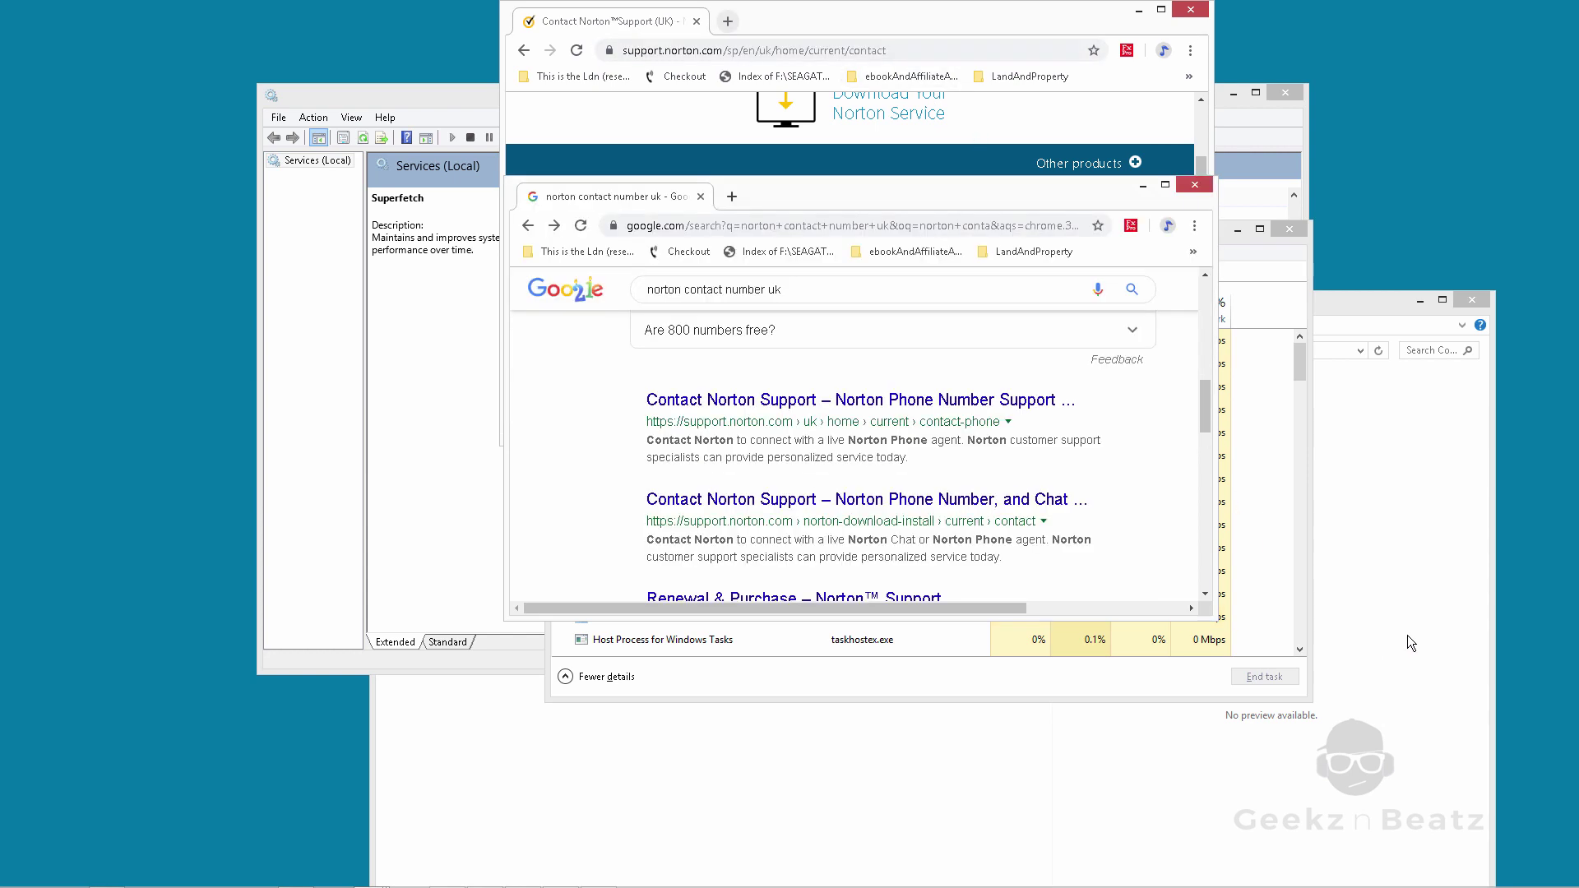
pyautogui.click(1026, 52)
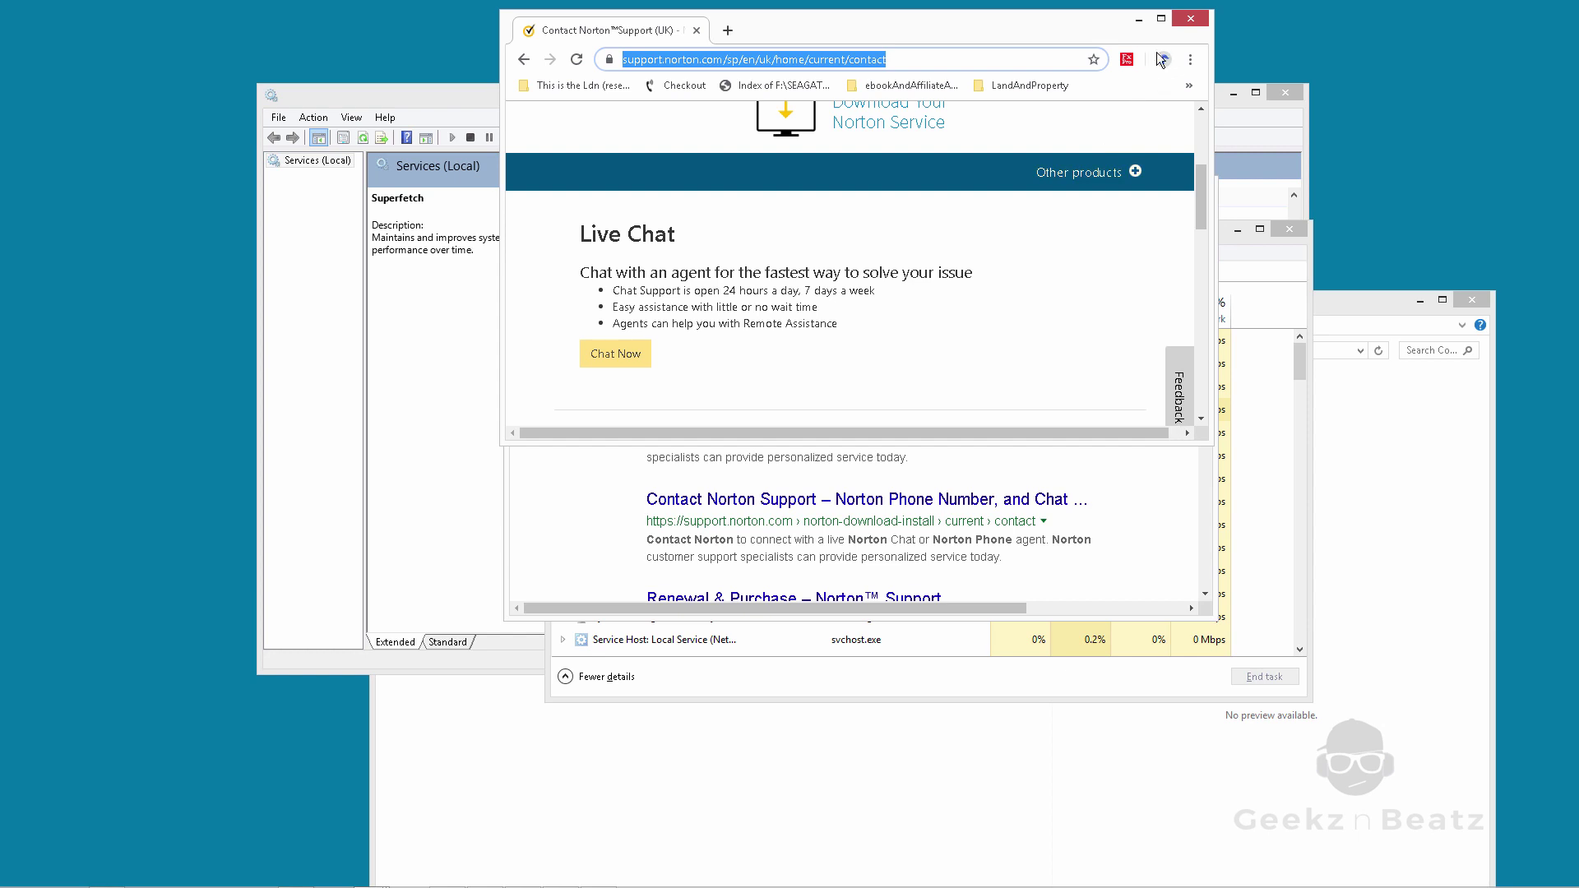
pyautogui.click(1160, 18)
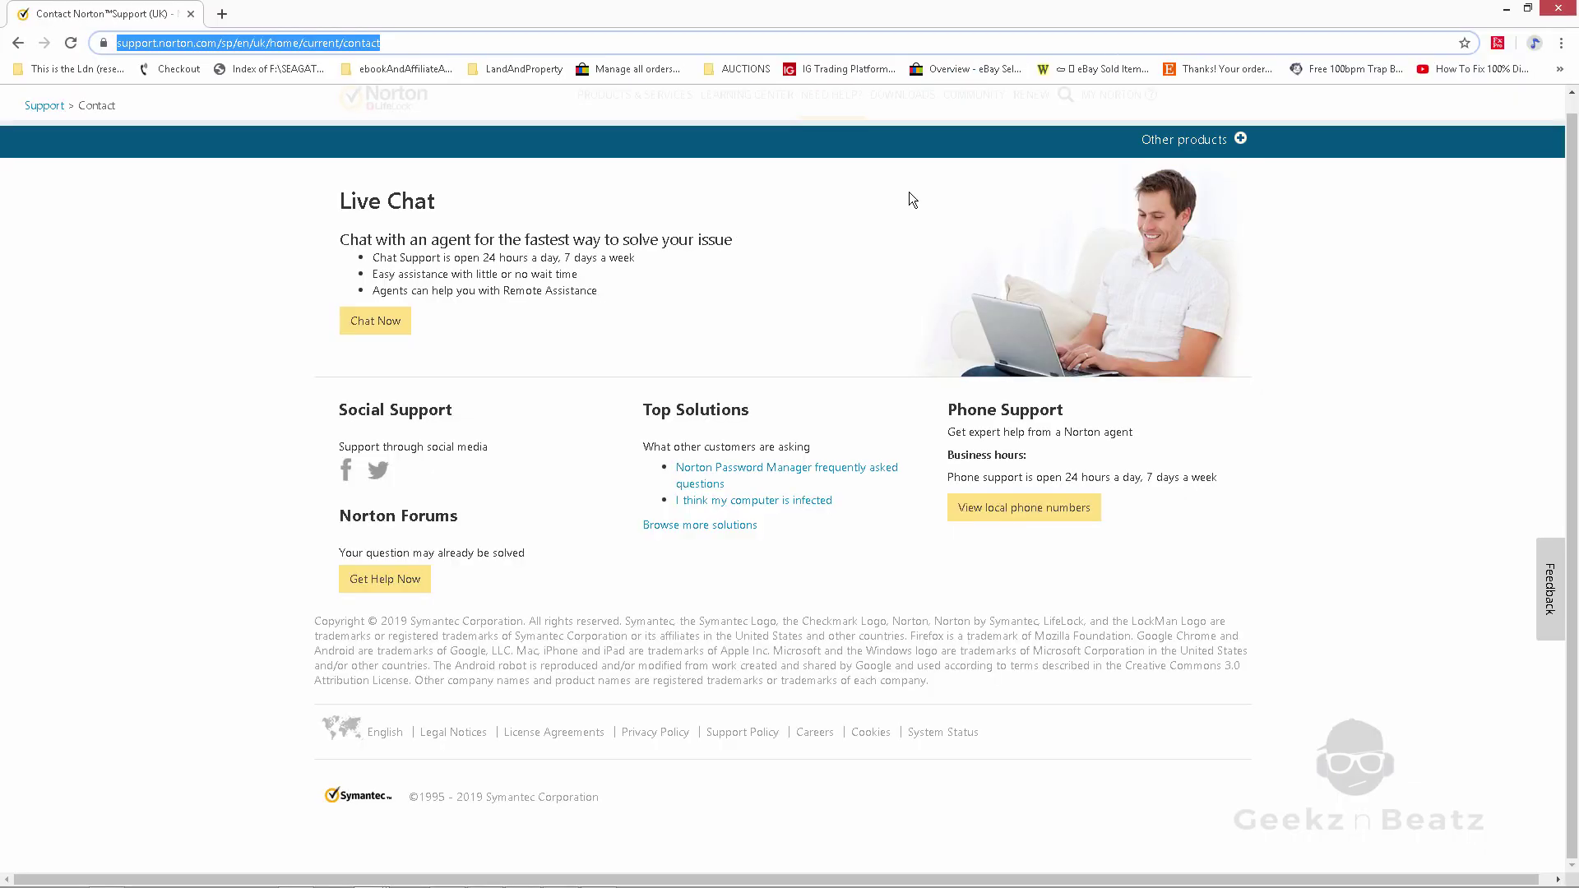
pyautogui.click(1507, 10)
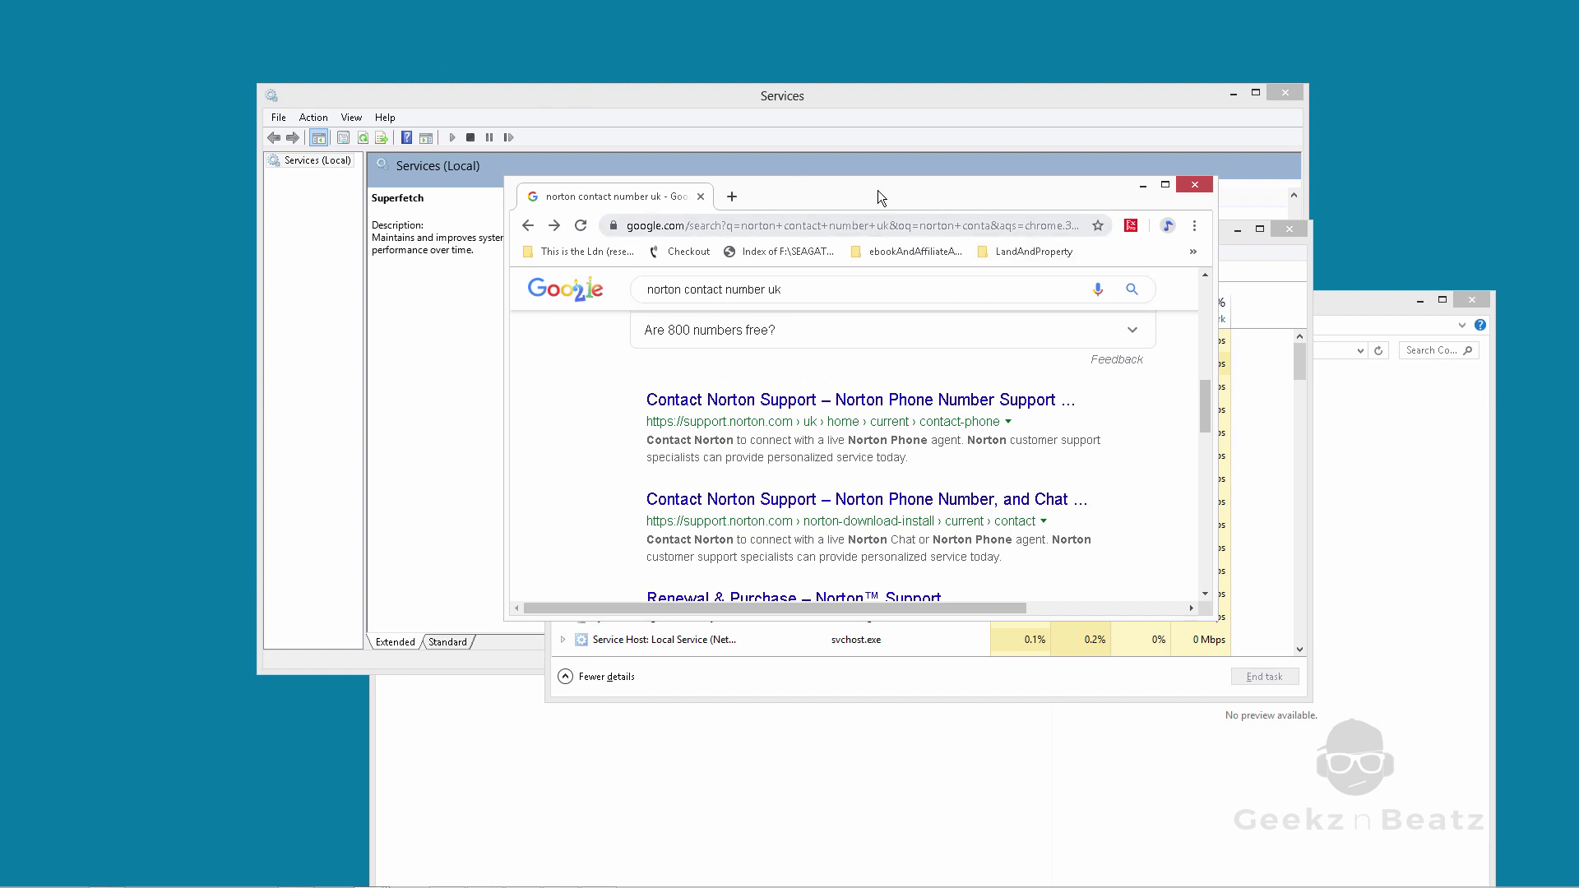
# Step: Move the Chrome results window down and bring Task Manager's process list to the front
pyautogui.moveTo(867, 190); pyautogui.dragTo(840, 322)
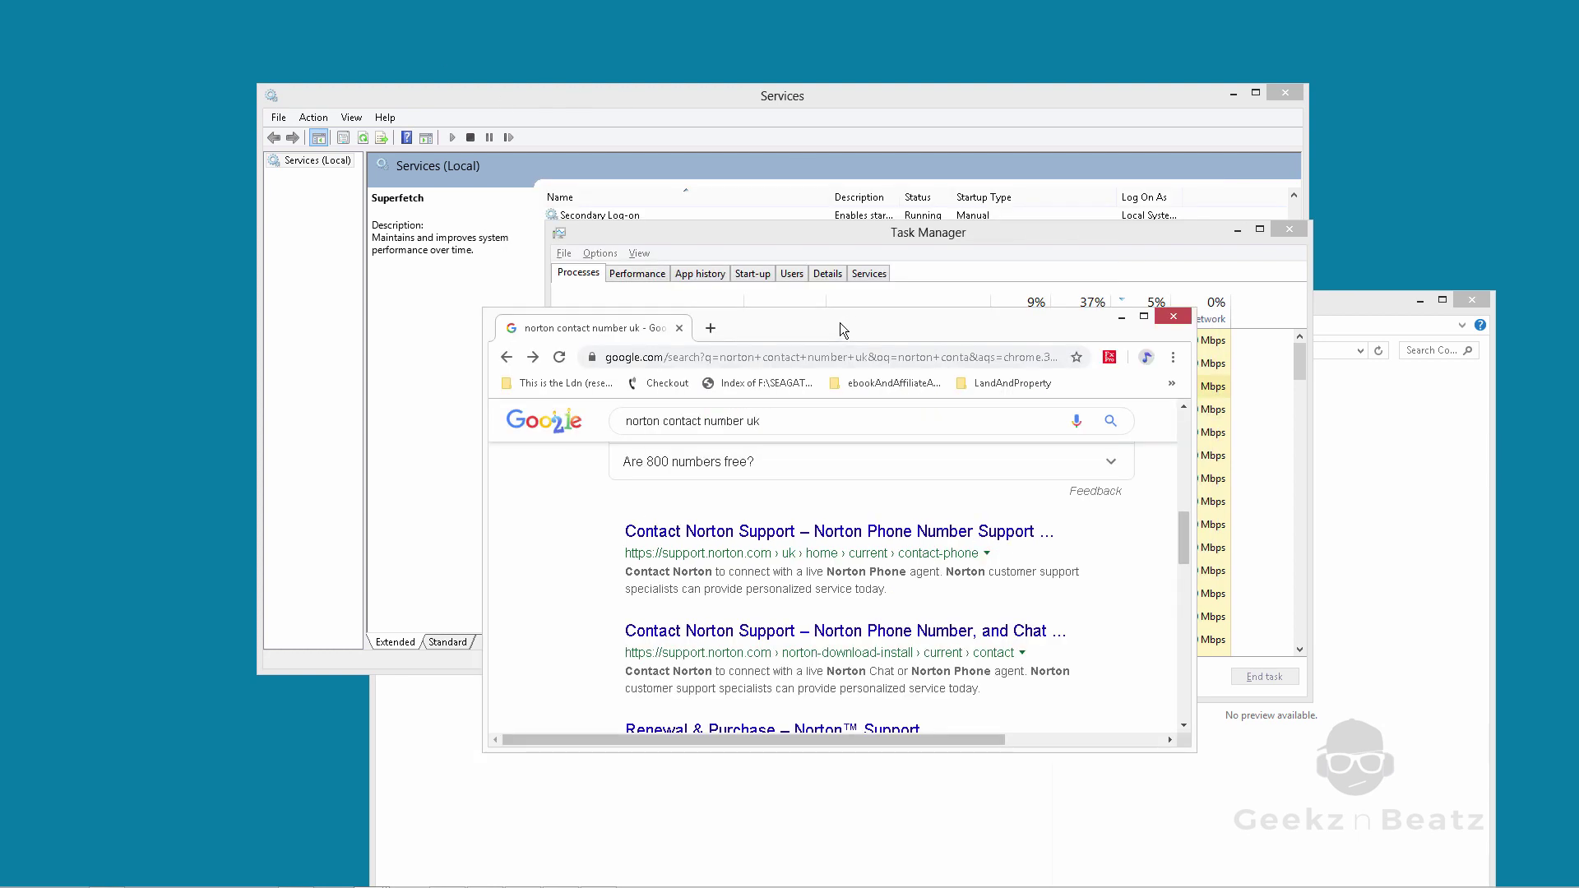
pyautogui.click(1043, 229)
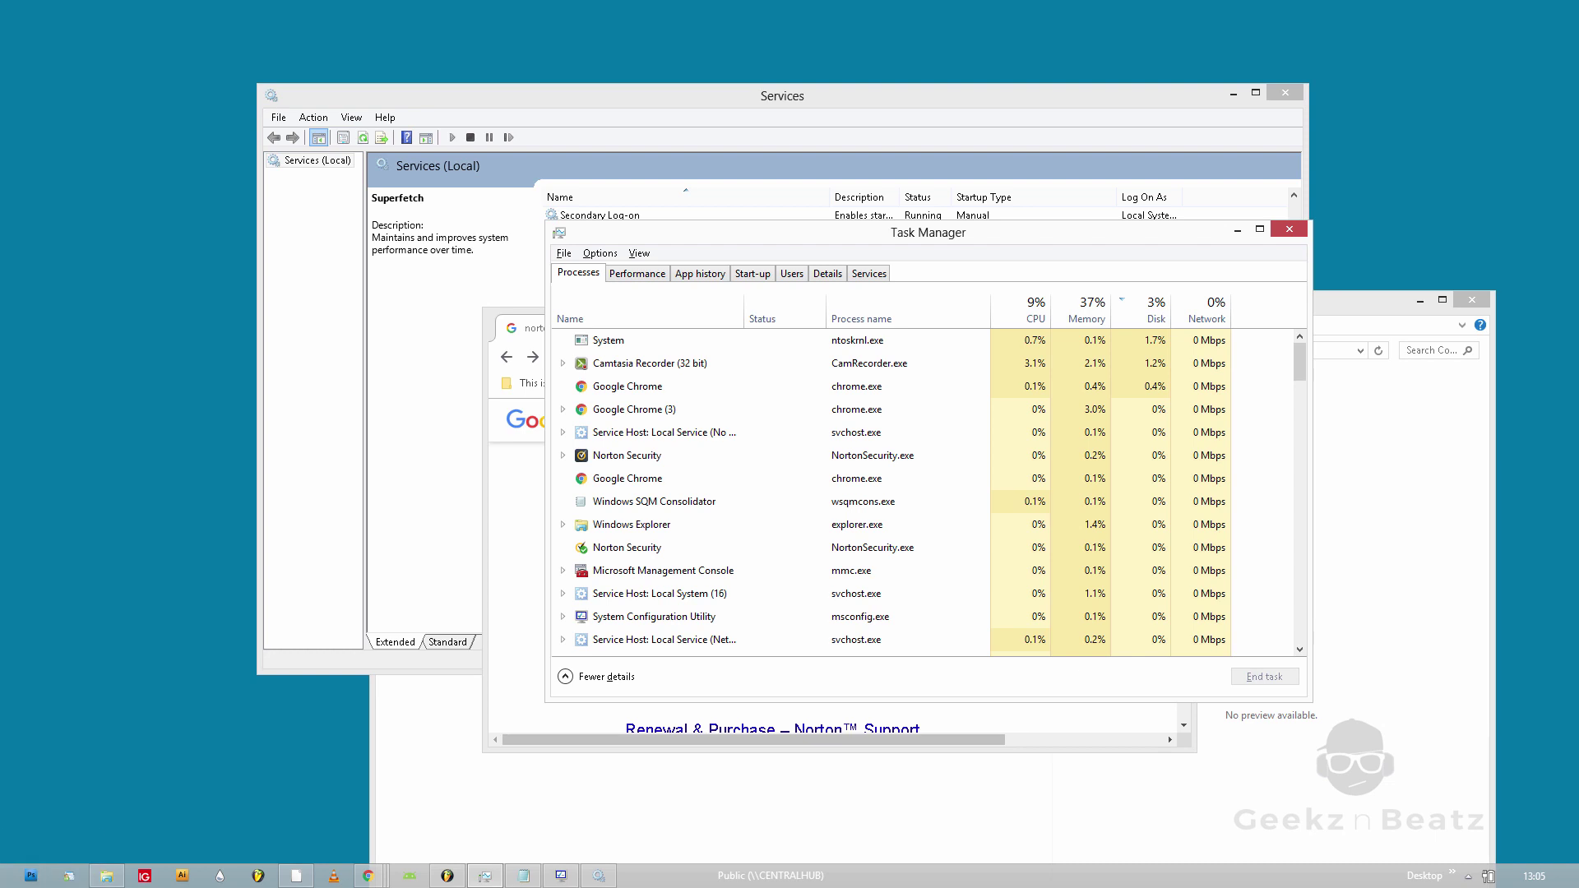
pyautogui.moveTo(2, 881)
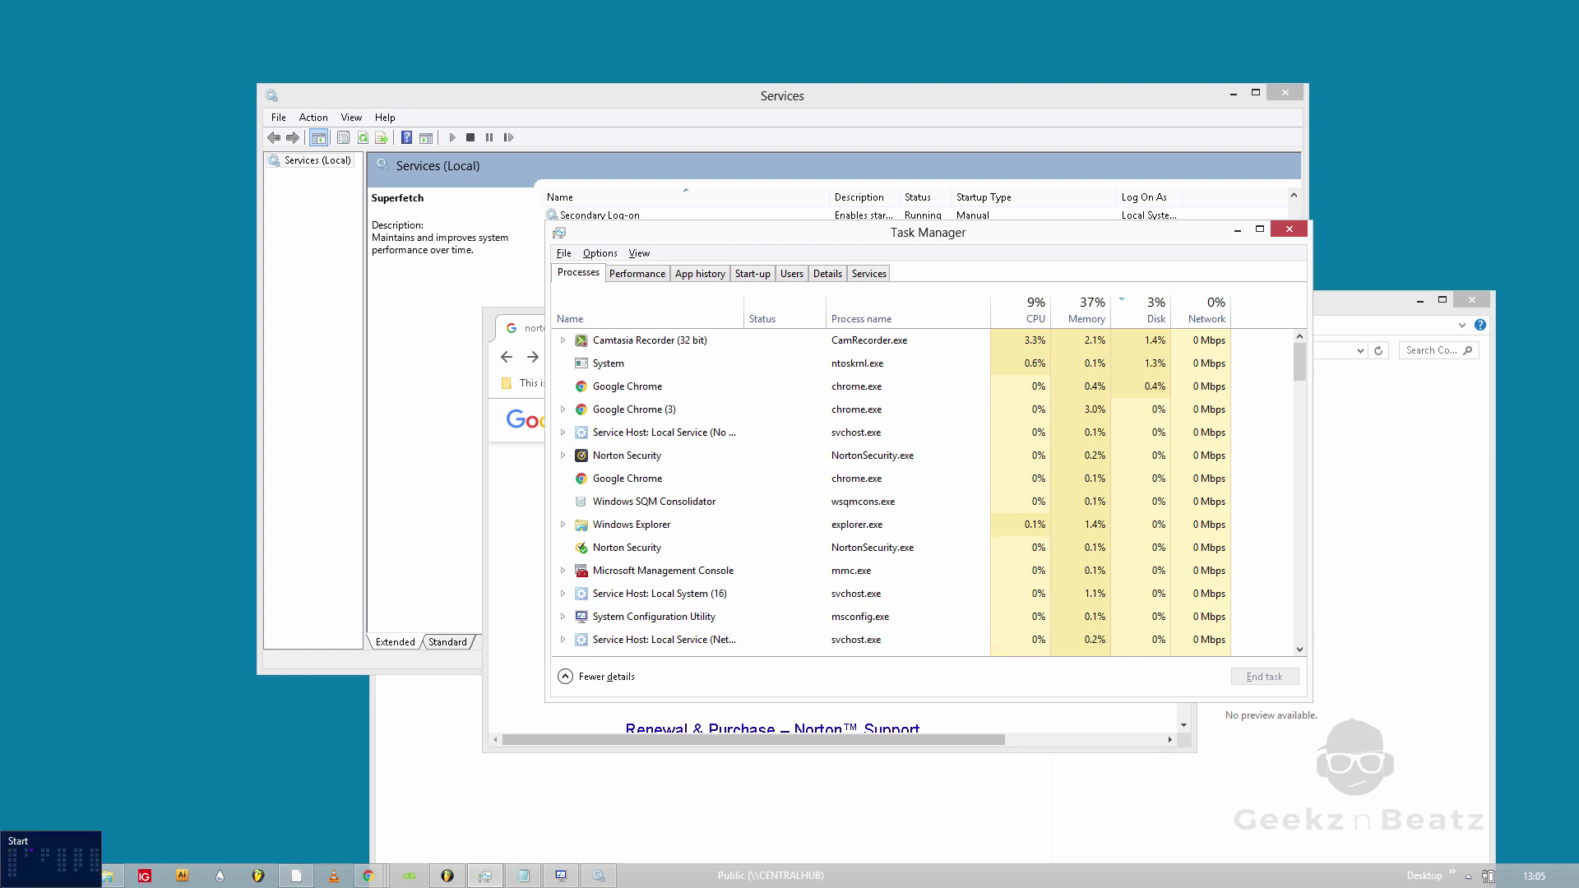
# Step: Bring up the Run dialog over Task Manager and enter %temp% in the Open box
pyautogui.click(3, 864)
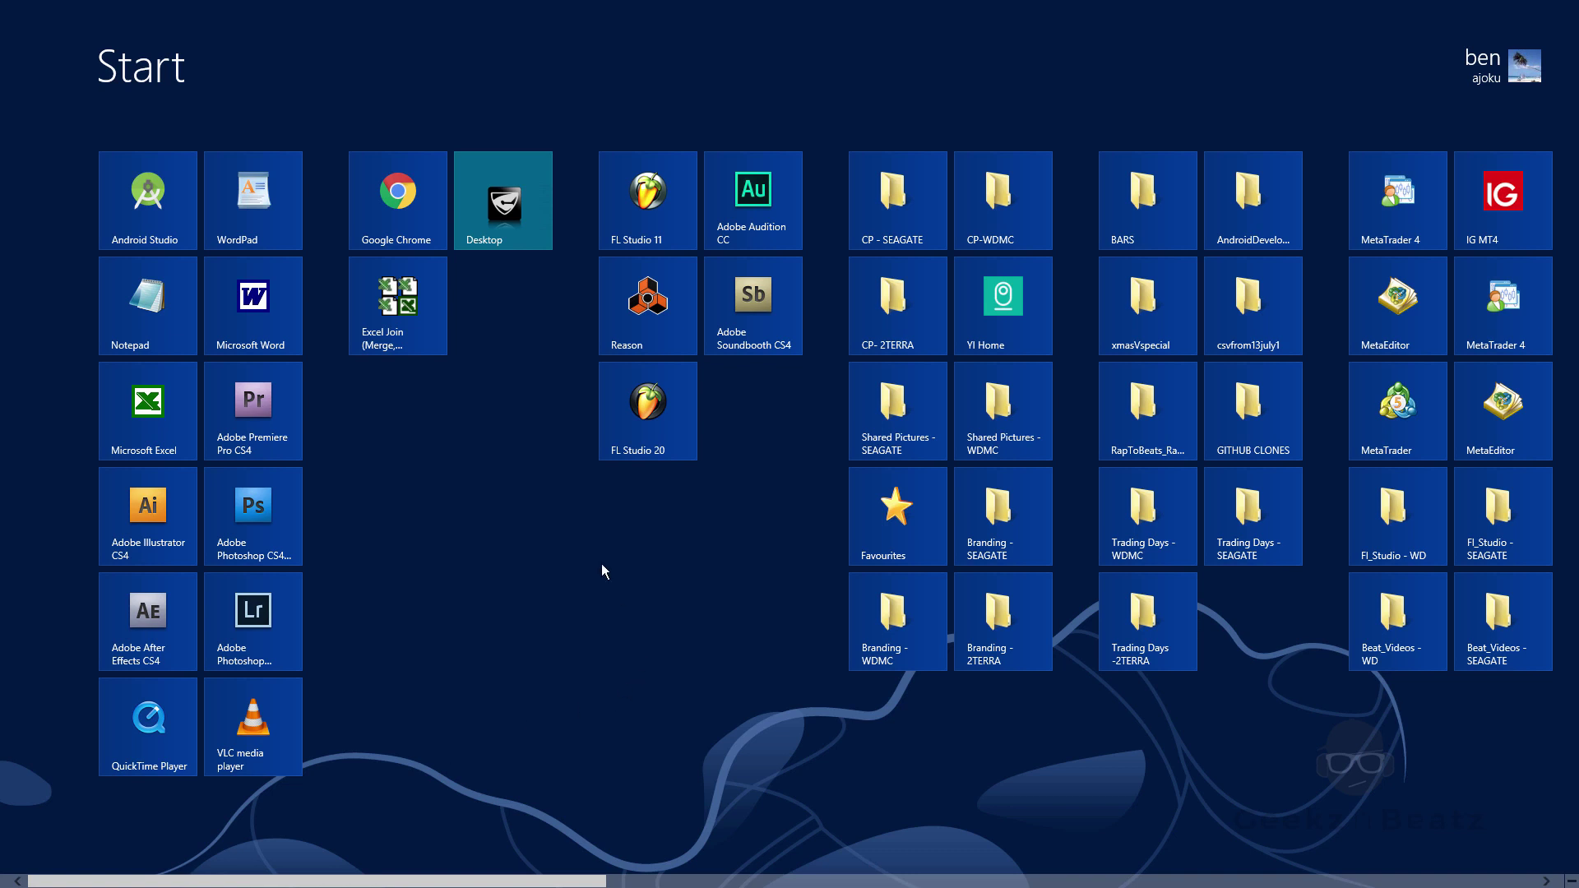
pyautogui.write('run')
pyautogui.press('Return')
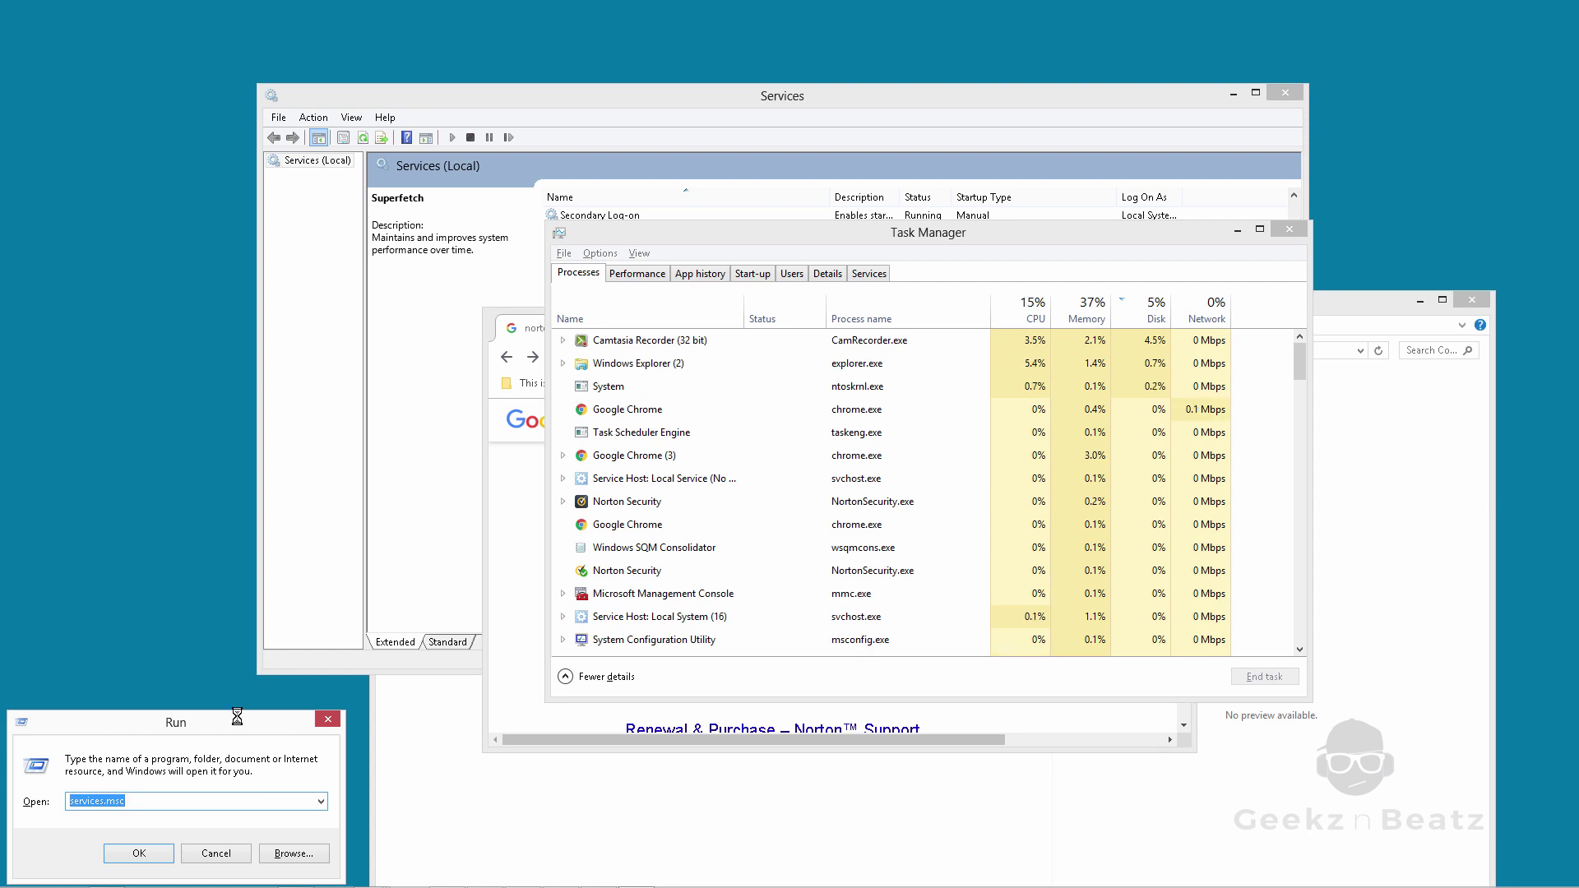
pyautogui.moveTo(238, 715); pyautogui.dragTo(855, 617)
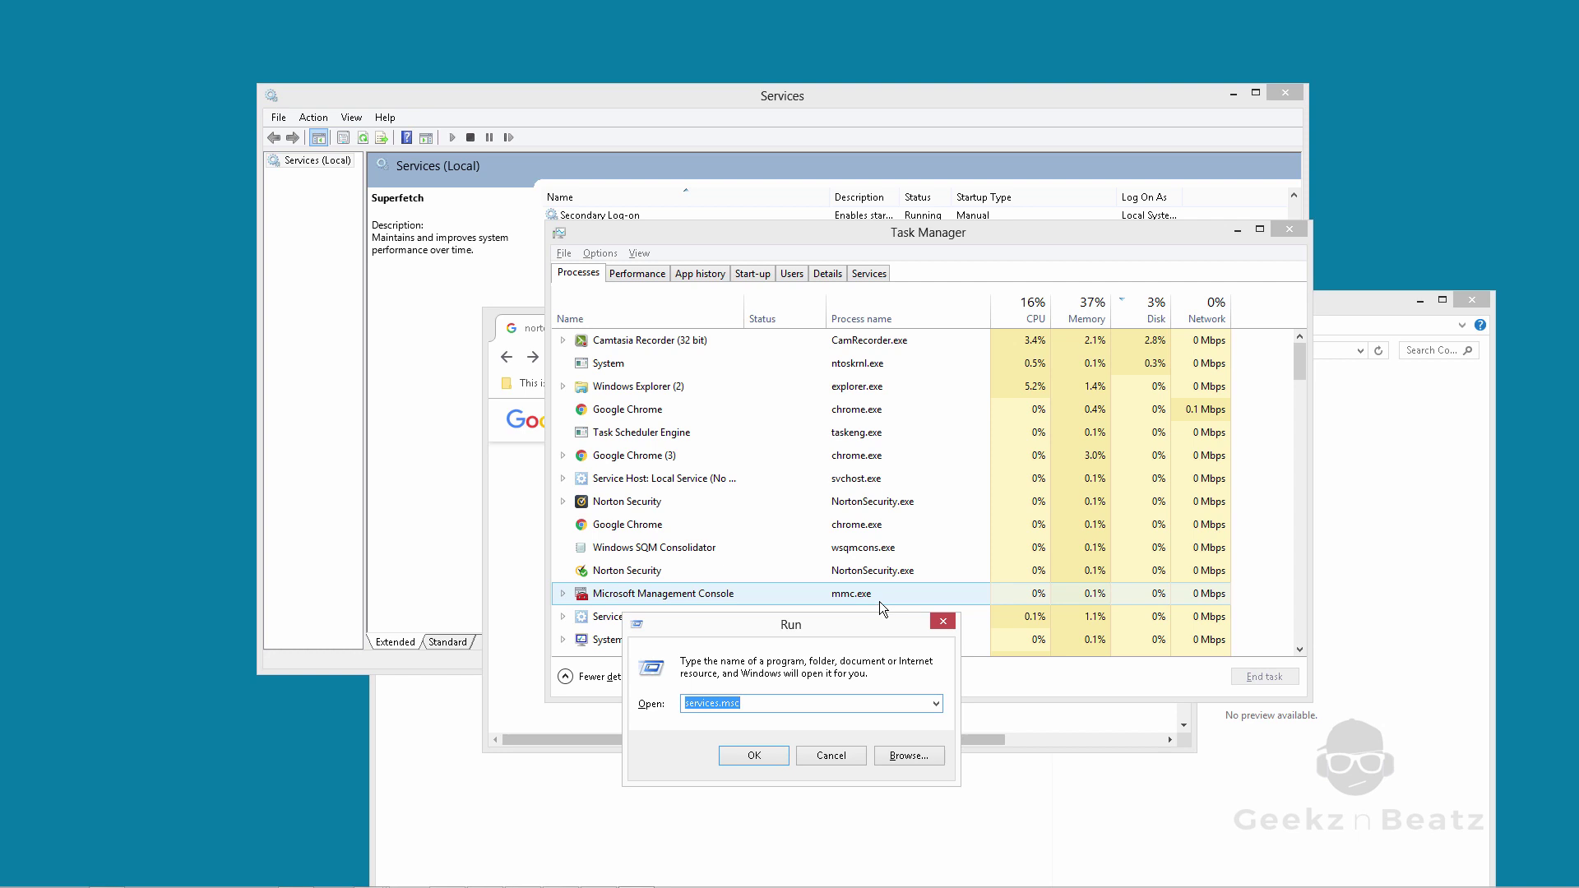
pyautogui.click(942, 621)
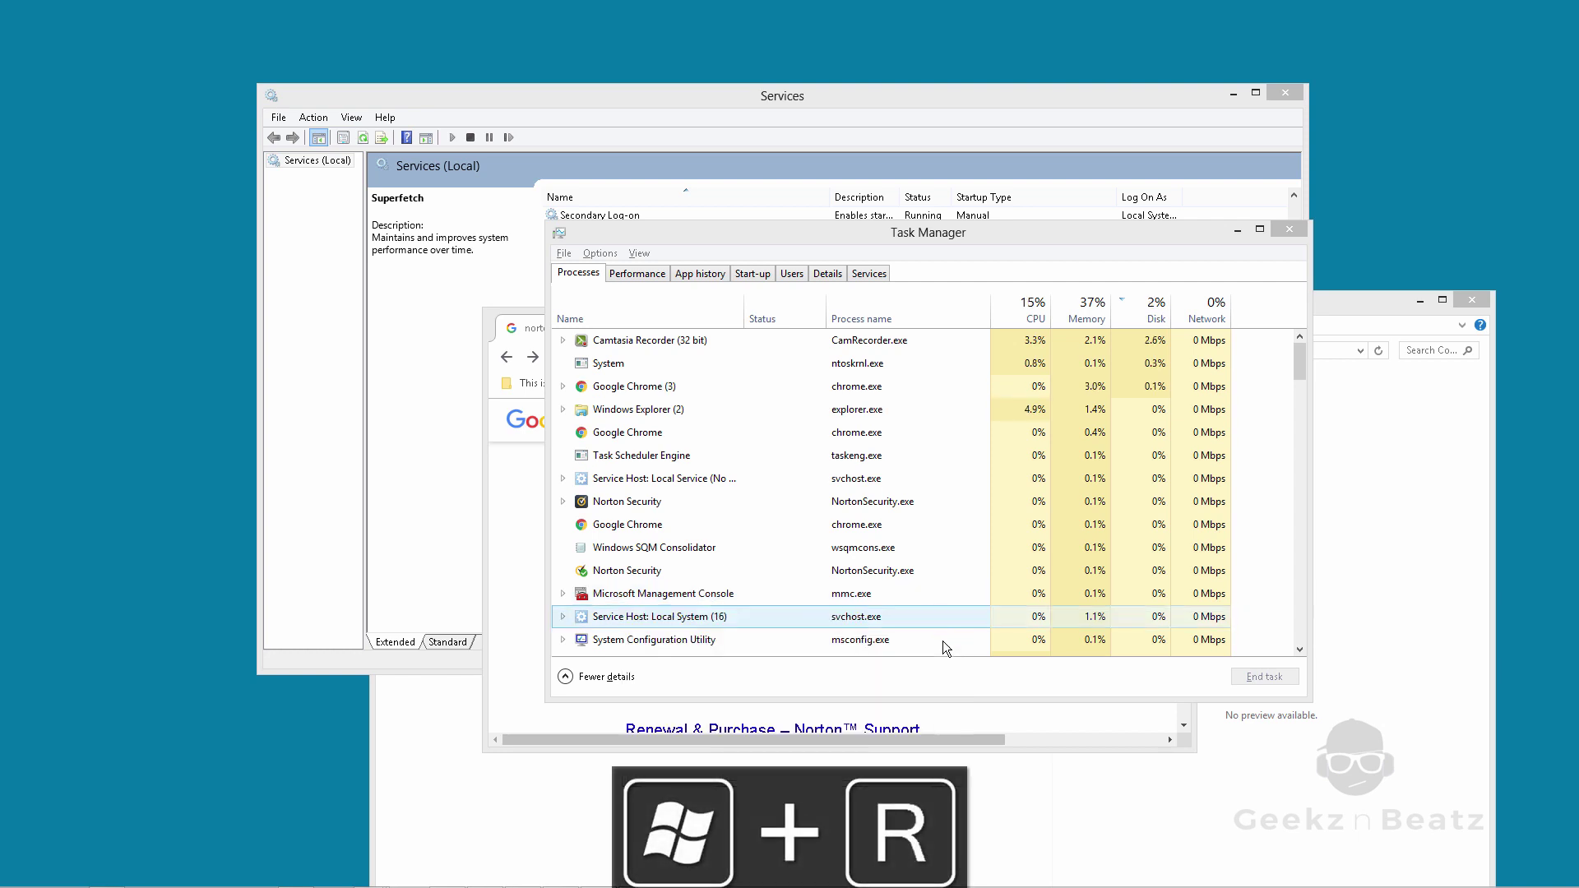
pyautogui.press('super+r')
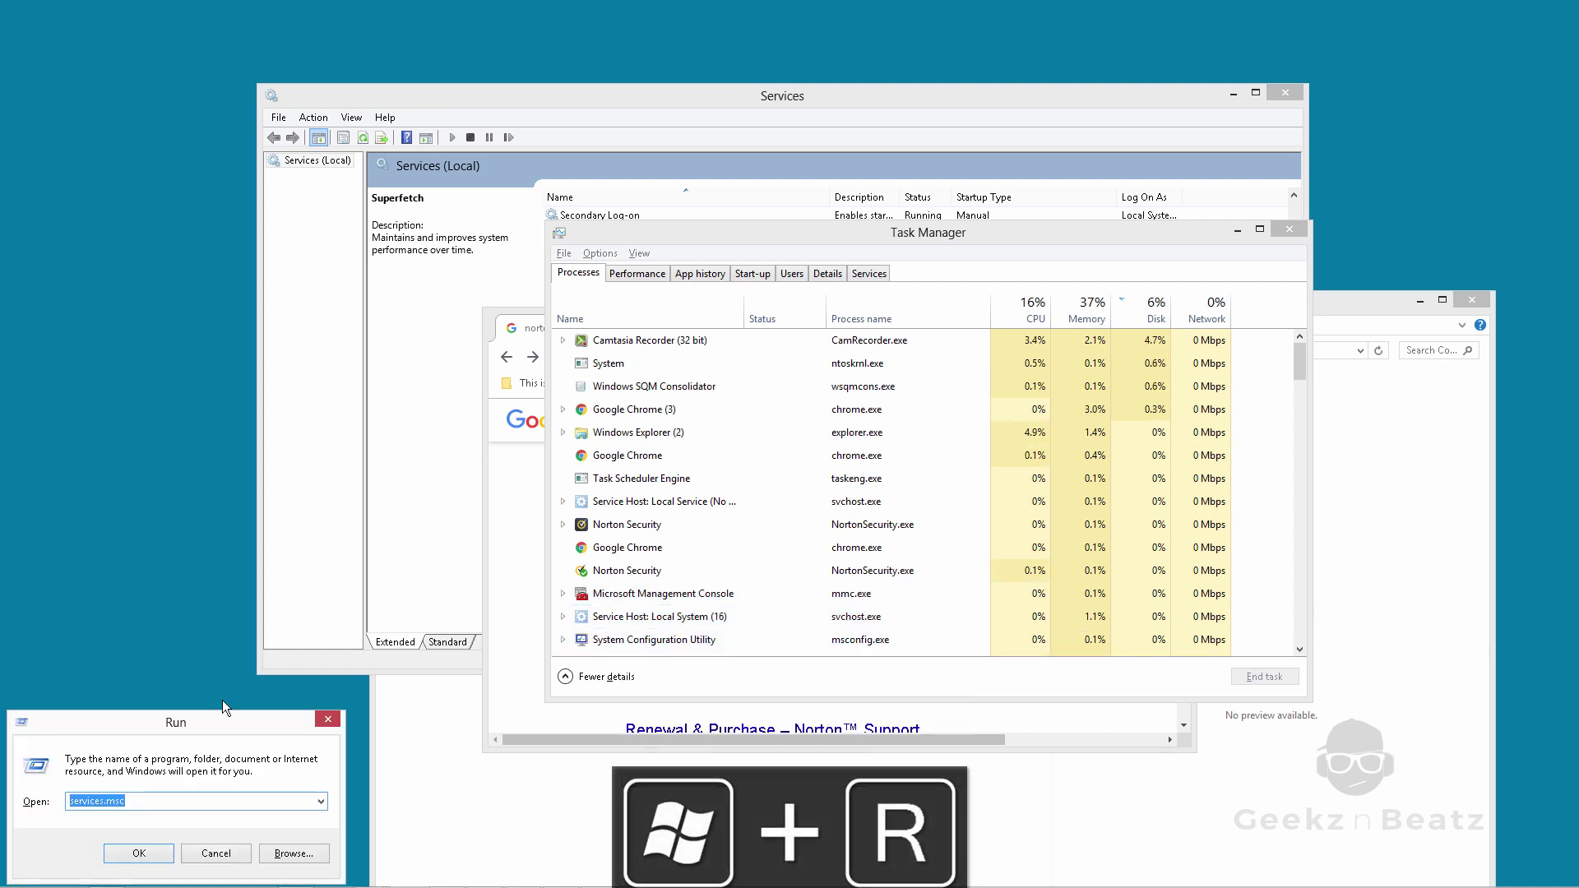
pyautogui.moveTo(230, 717); pyautogui.dragTo(850, 501)
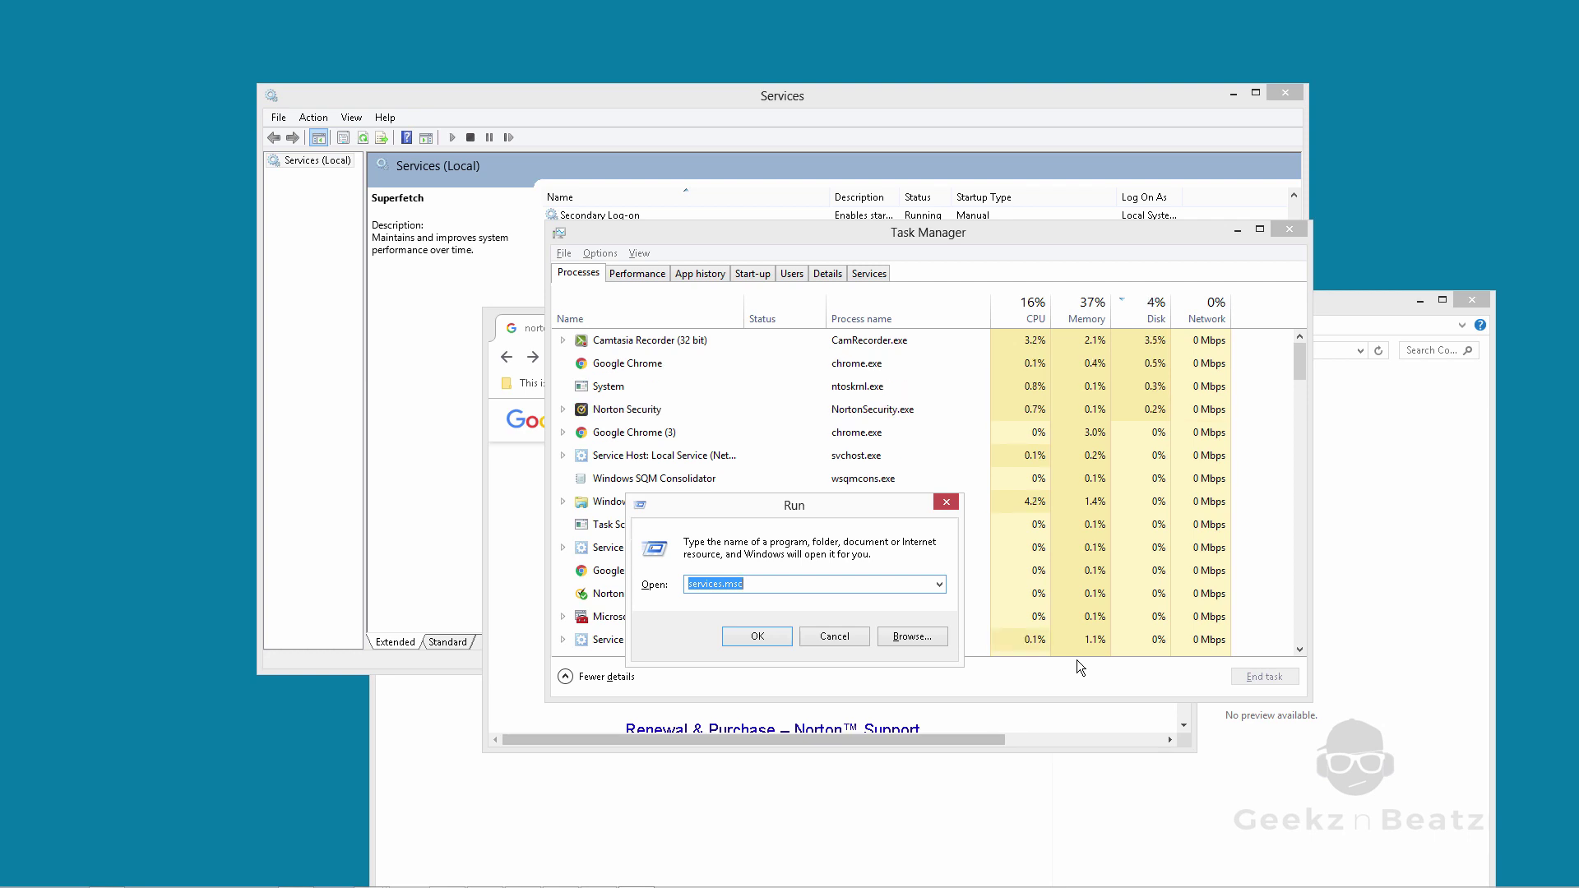
pyautogui.write('%tem')
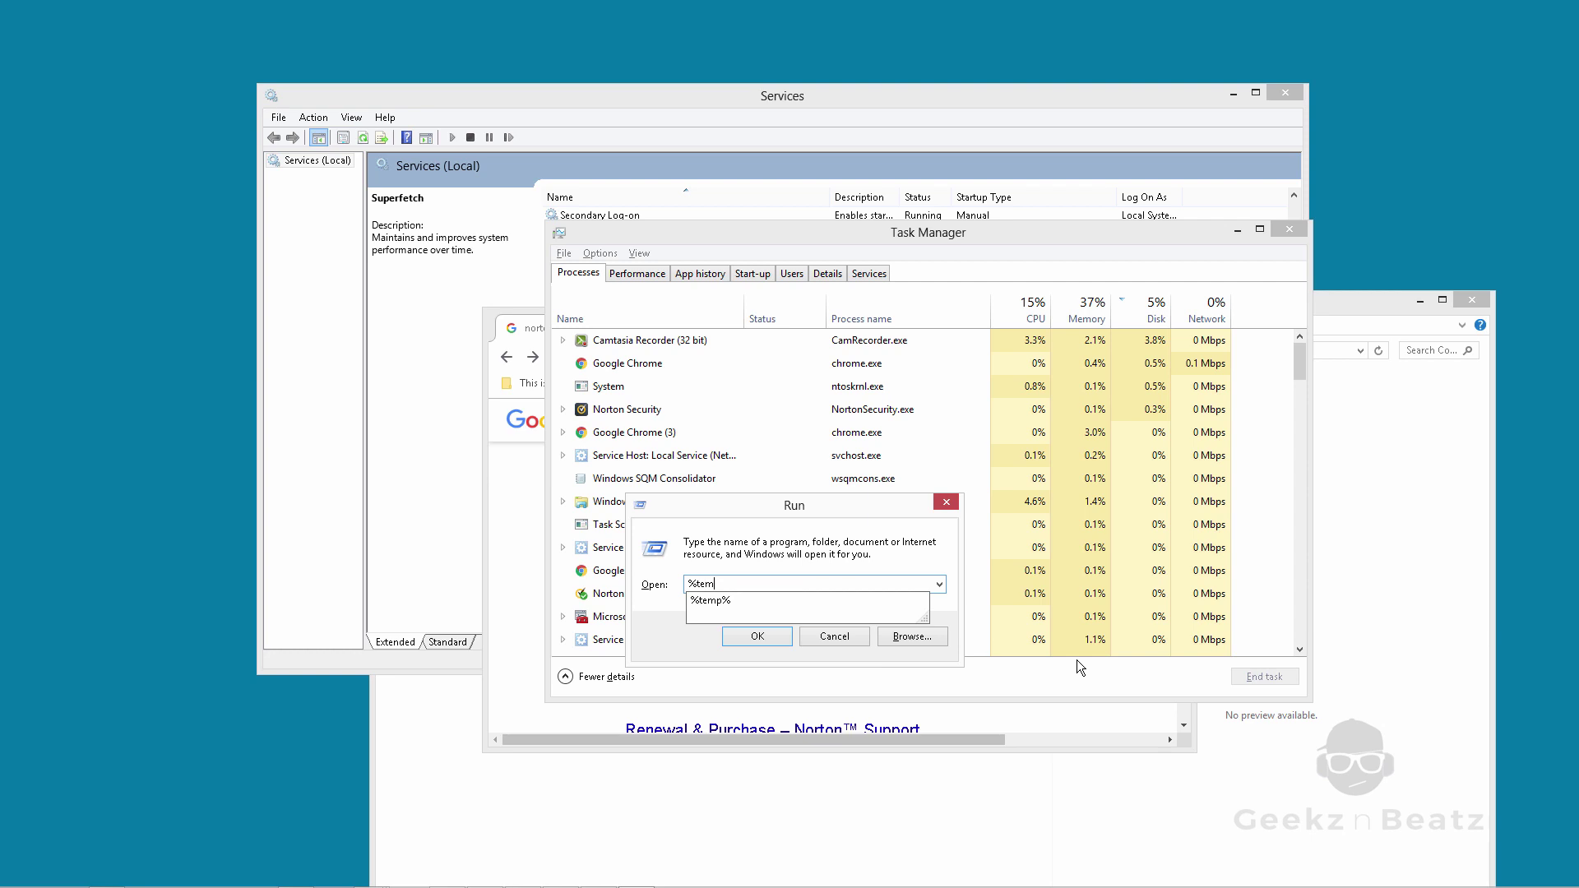
pyautogui.write('p%')
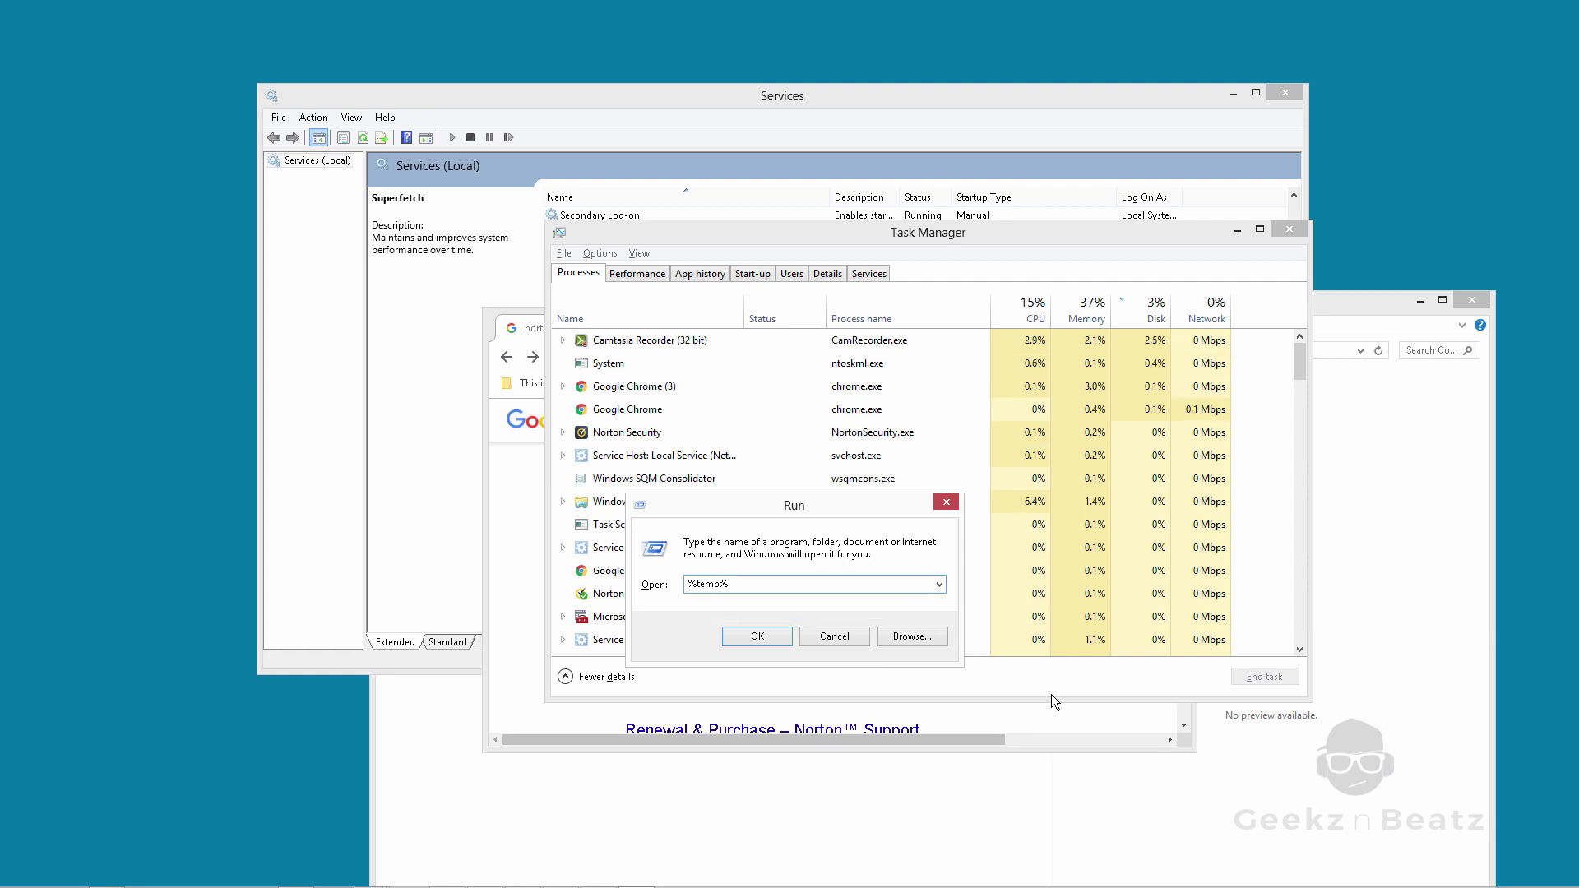
# Step: Open the AppData\Local\Temp folder and browse its 45 items, selecting all, then just the amt file
pyautogui.click(774, 633)
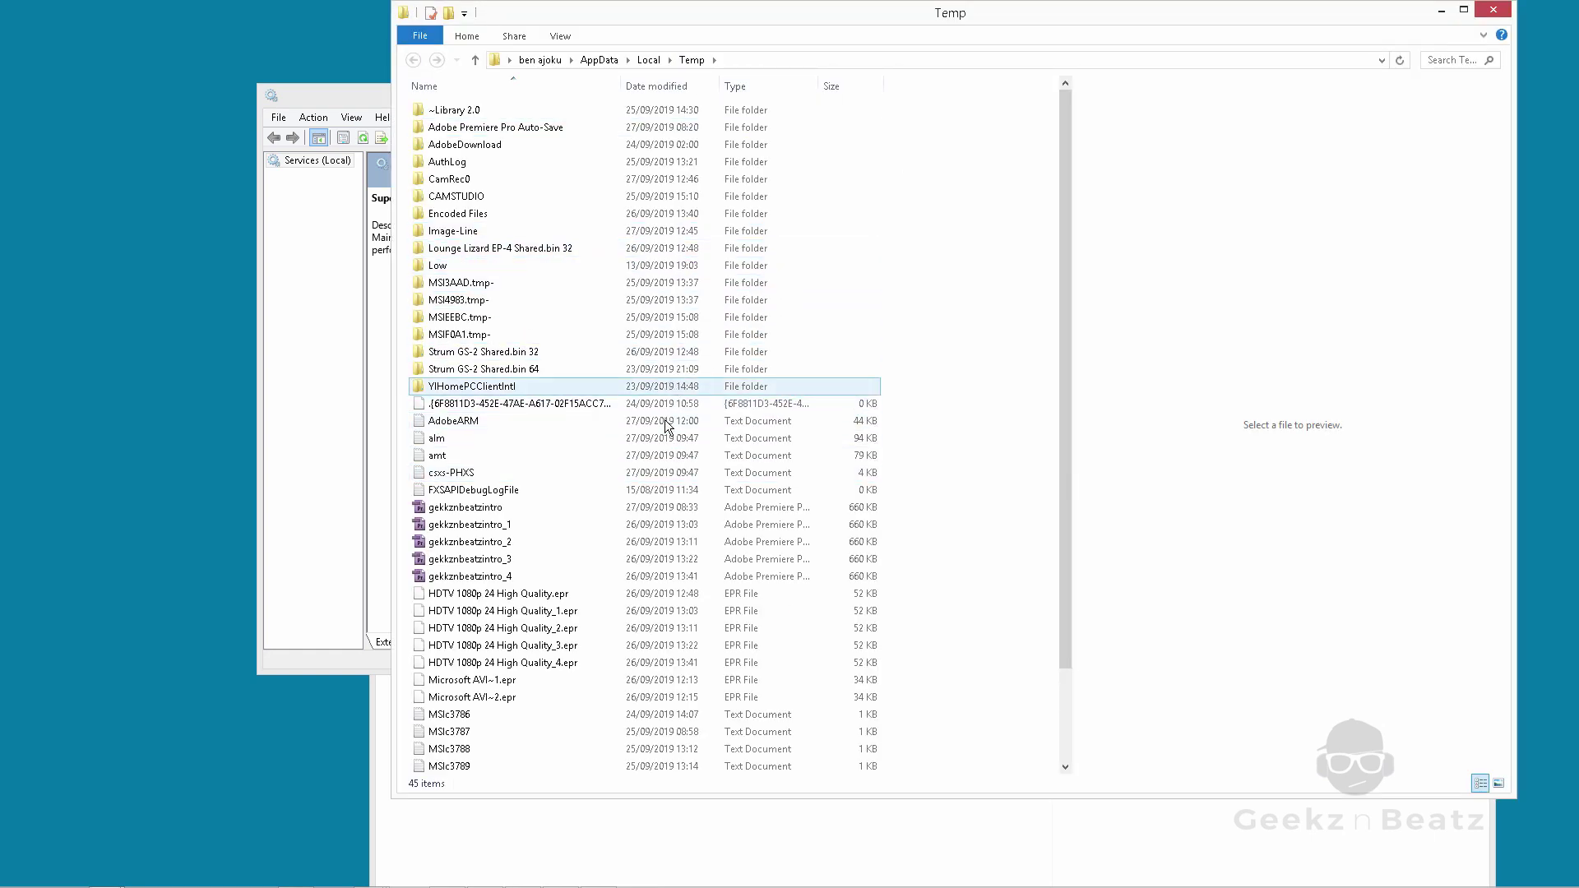
pyautogui.scroll(-2, 670, 421)
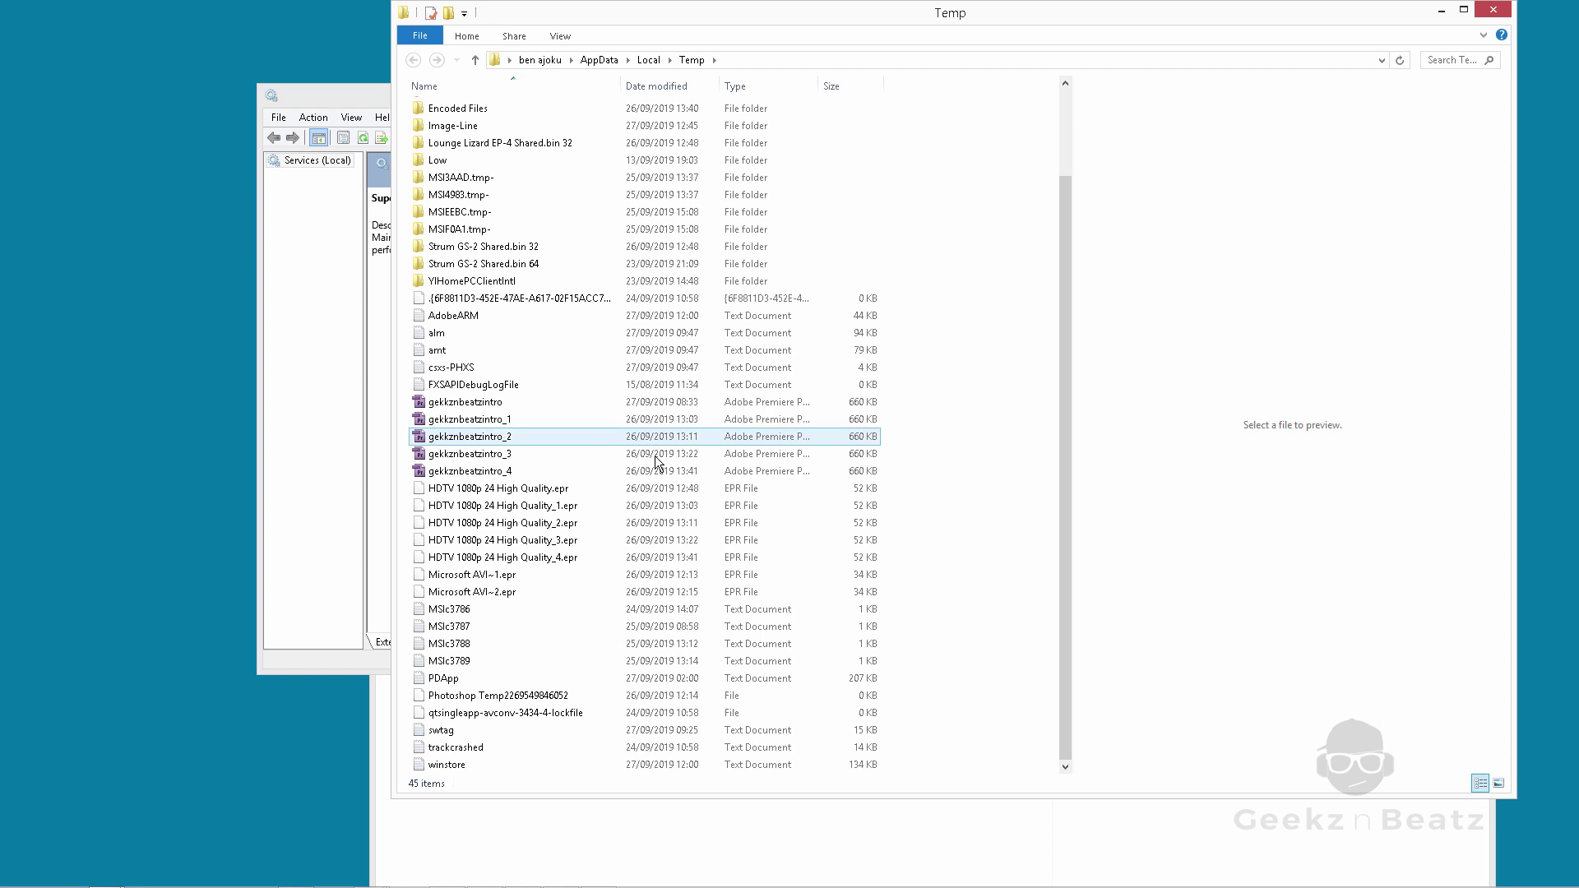
pyautogui.click(695, 562)
pyautogui.hotkey('ctrl', 'a')
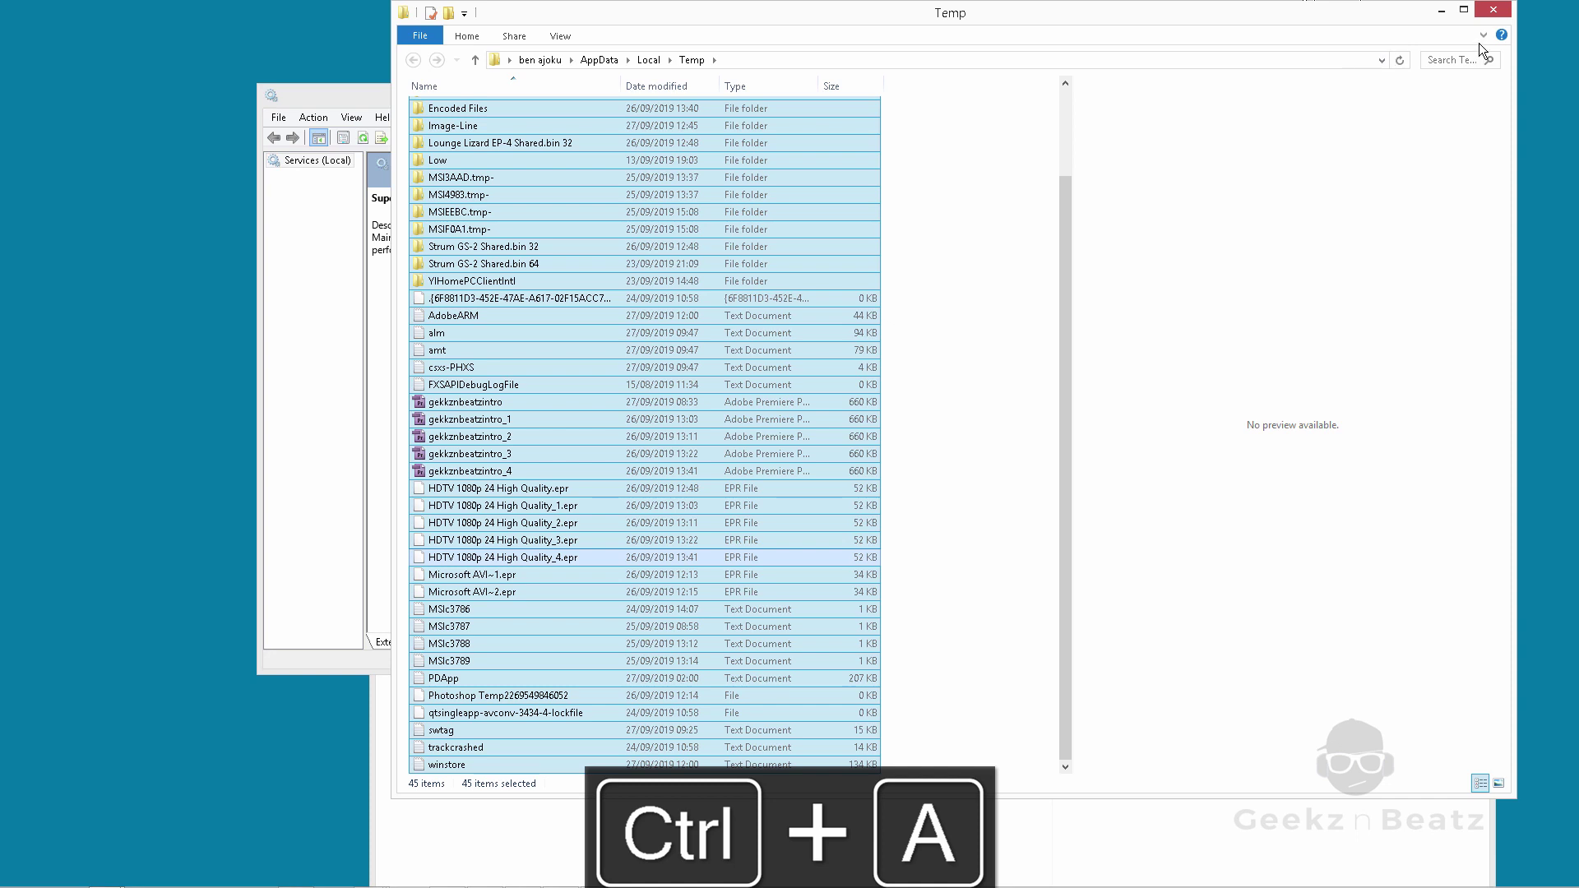
pyautogui.click(843, 351)
pyautogui.scroll(2, 822, 347)
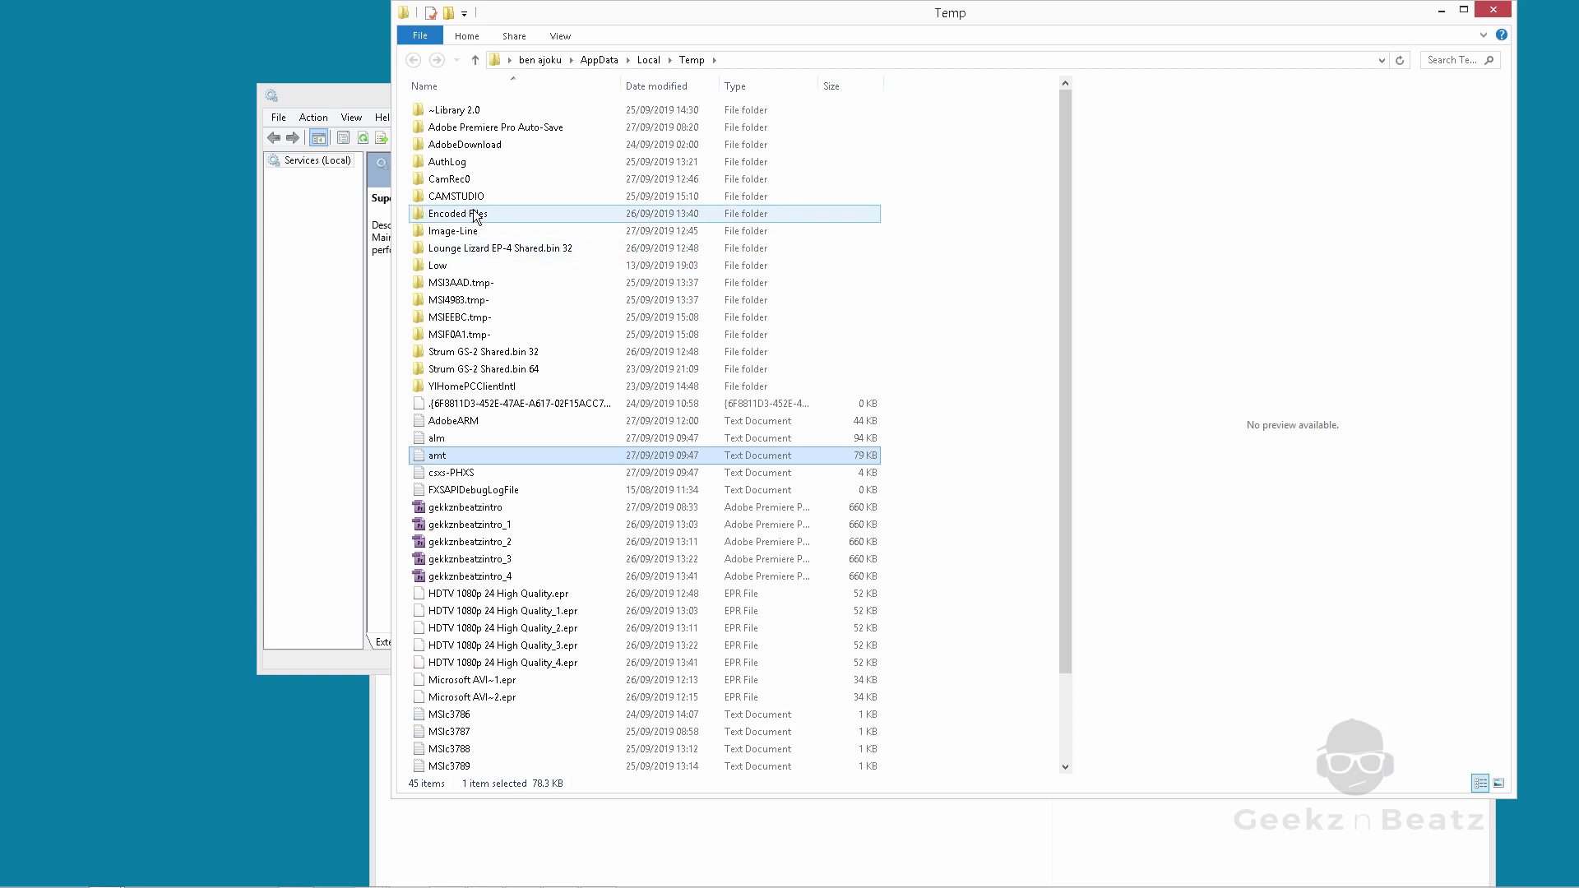
pyautogui.scroll(-2, 473, 284)
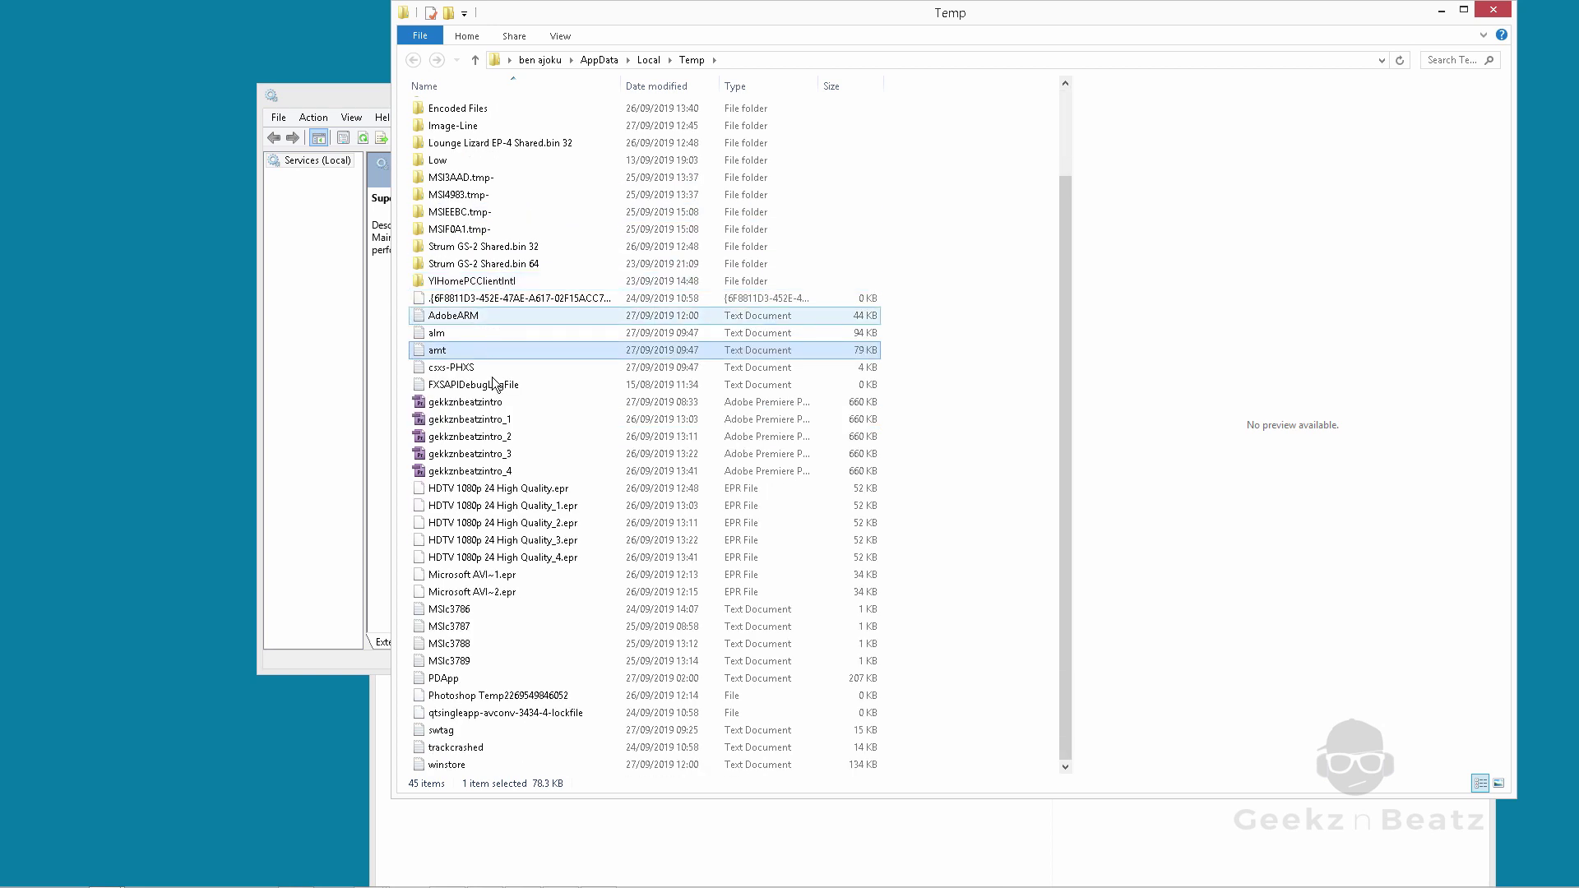
# Step: Minimize the Temp folder, open C:\ProgramData via Run as %programdata%, and select NortonInstaller
pyautogui.click(1441, 12)
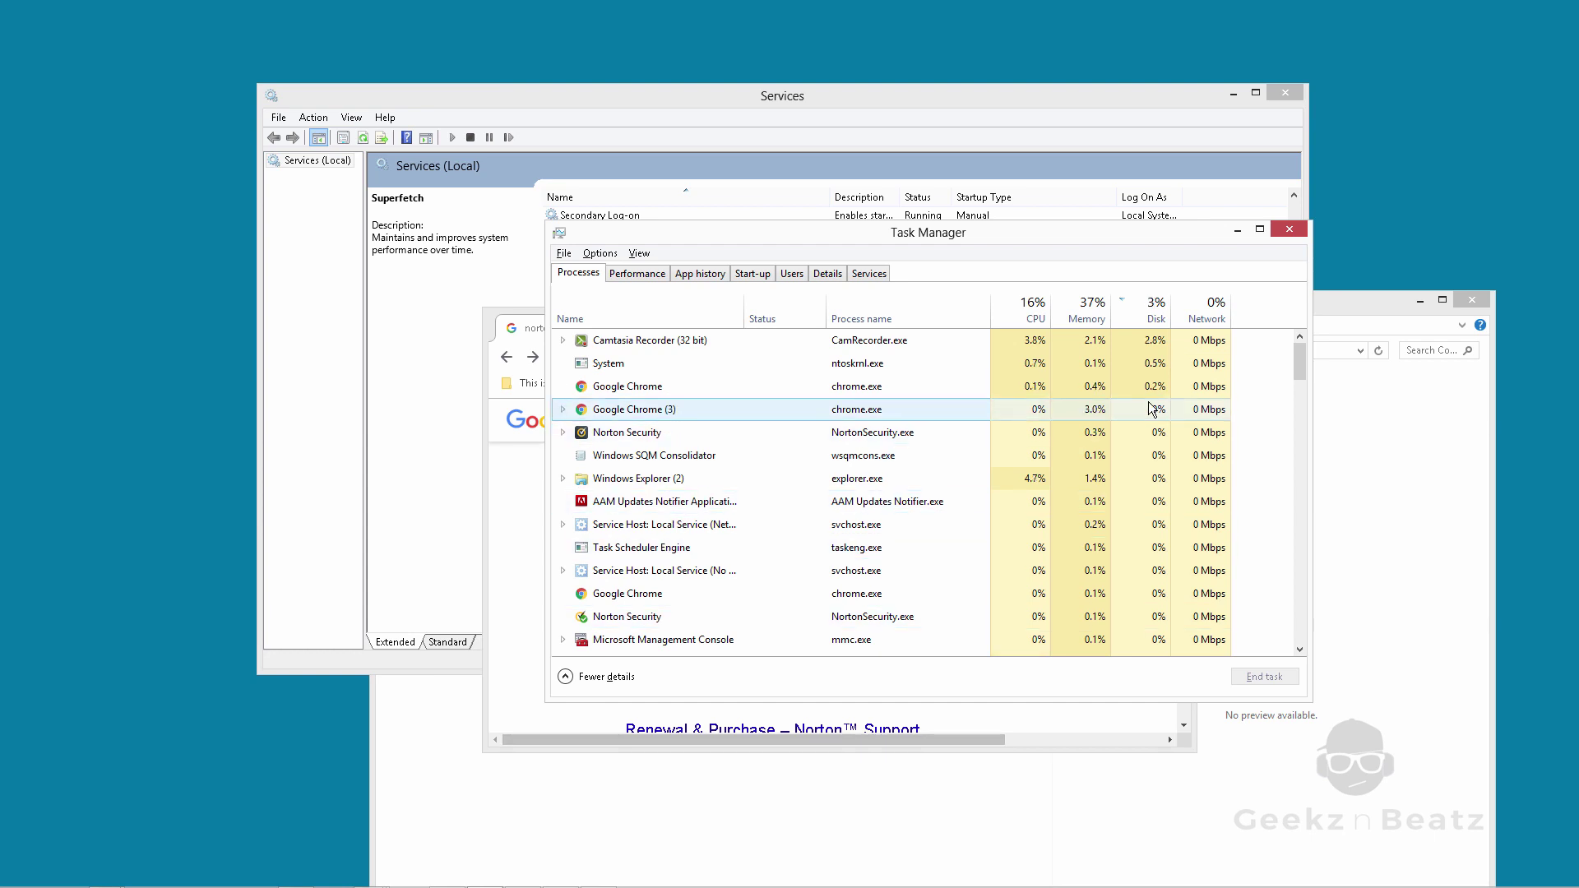
pyautogui.press('super+r')
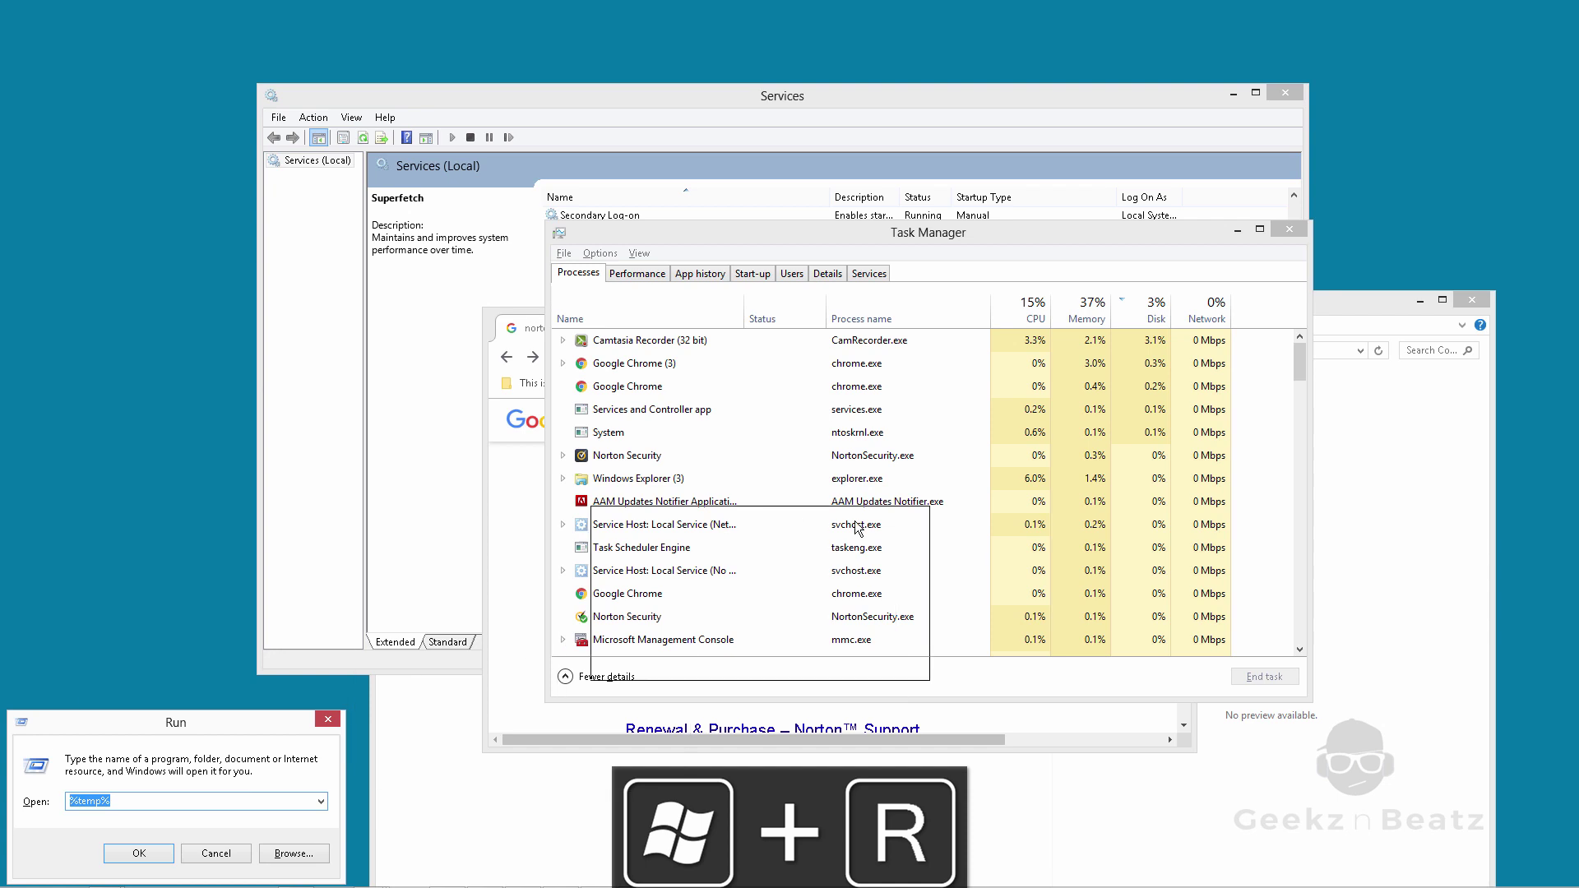
pyautogui.moveTo(212, 735); pyautogui.dragTo(870, 519)
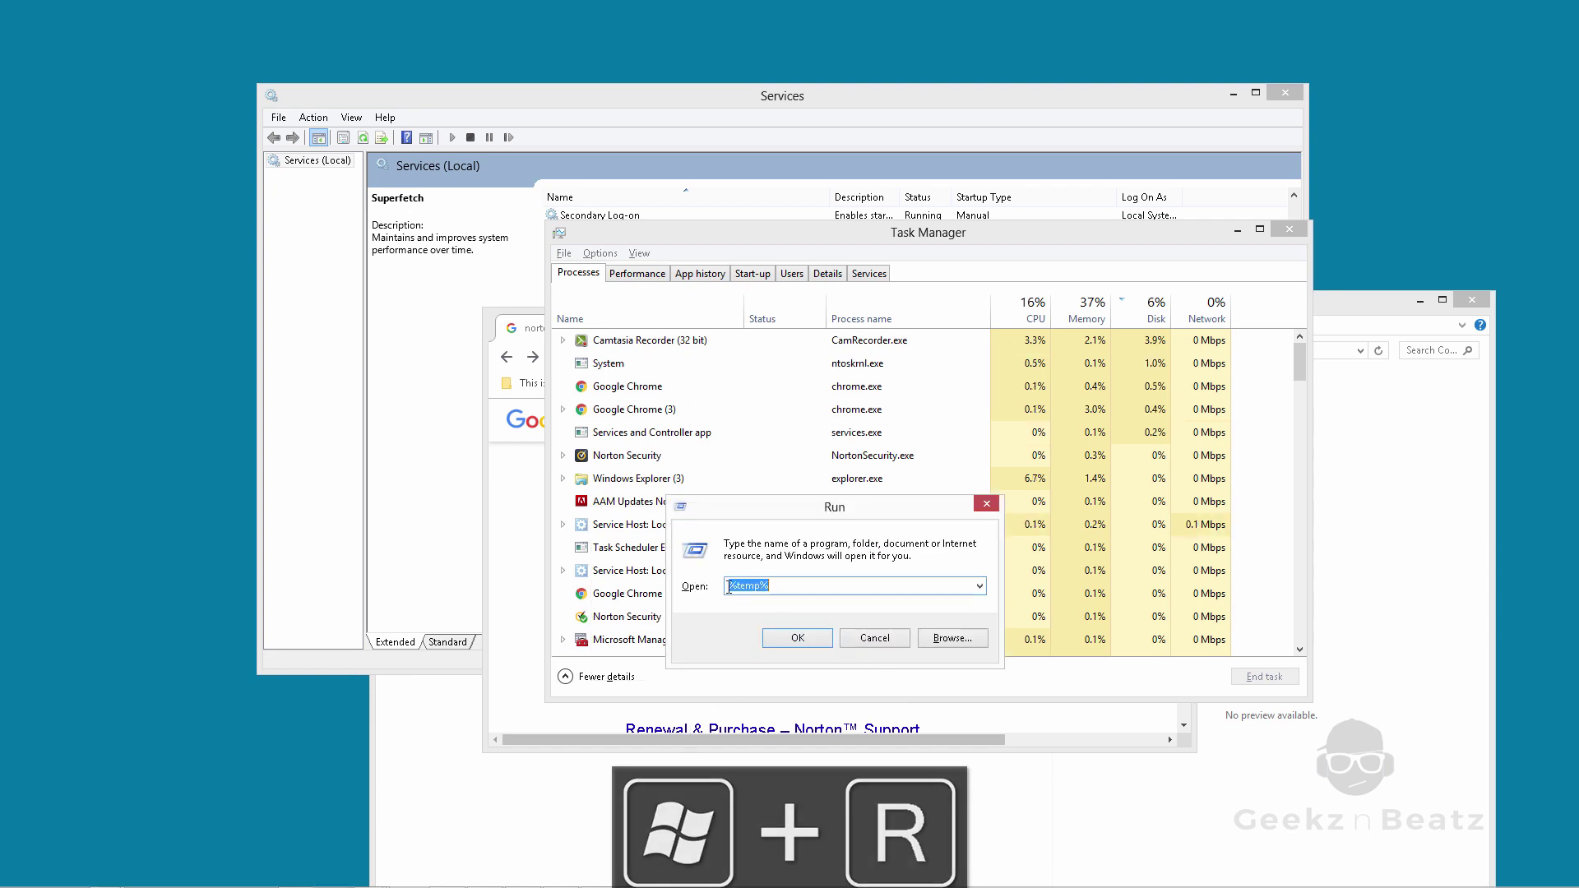
pyautogui.click(755, 586)
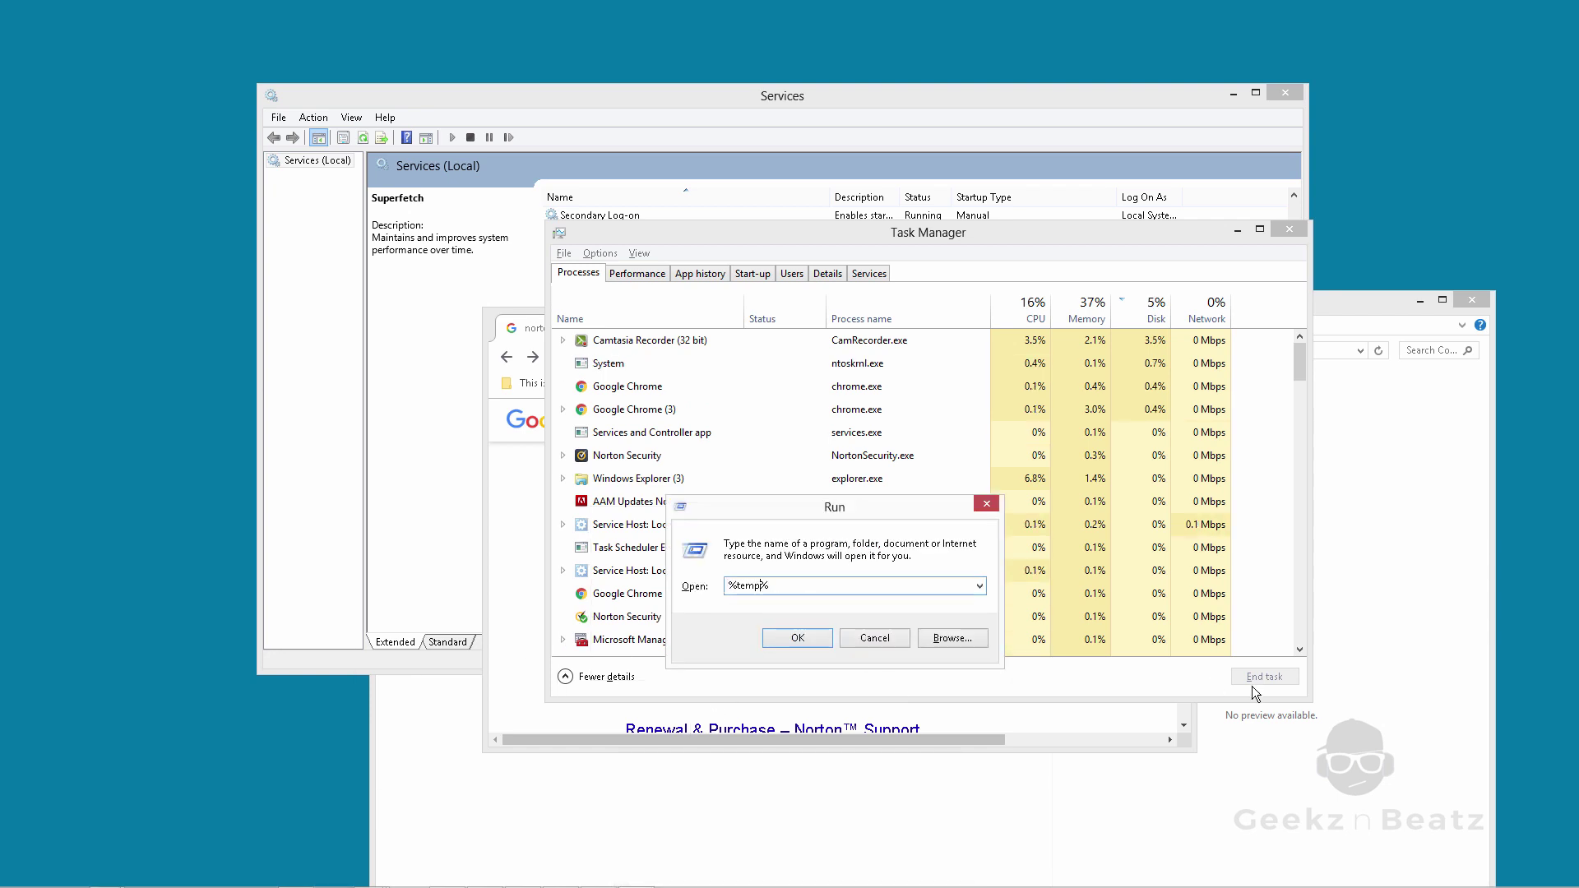
pyautogui.press('BackSpace')
pyautogui.press('BackSpace')
pyautogui.press('BackSpace')
pyautogui.write('progra')
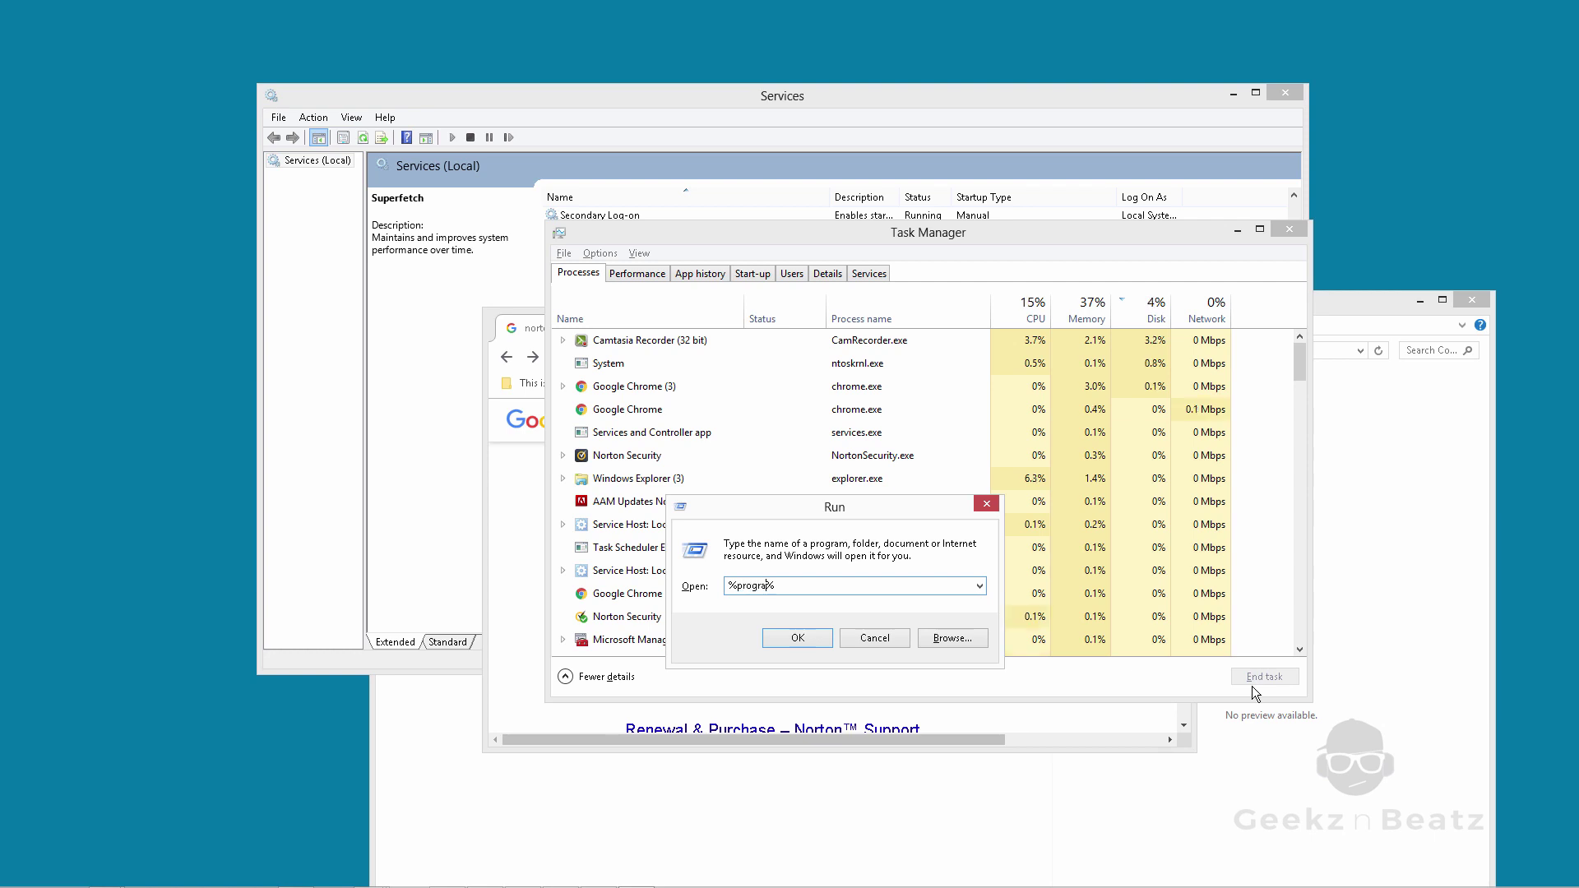
pyautogui.write('mdata')
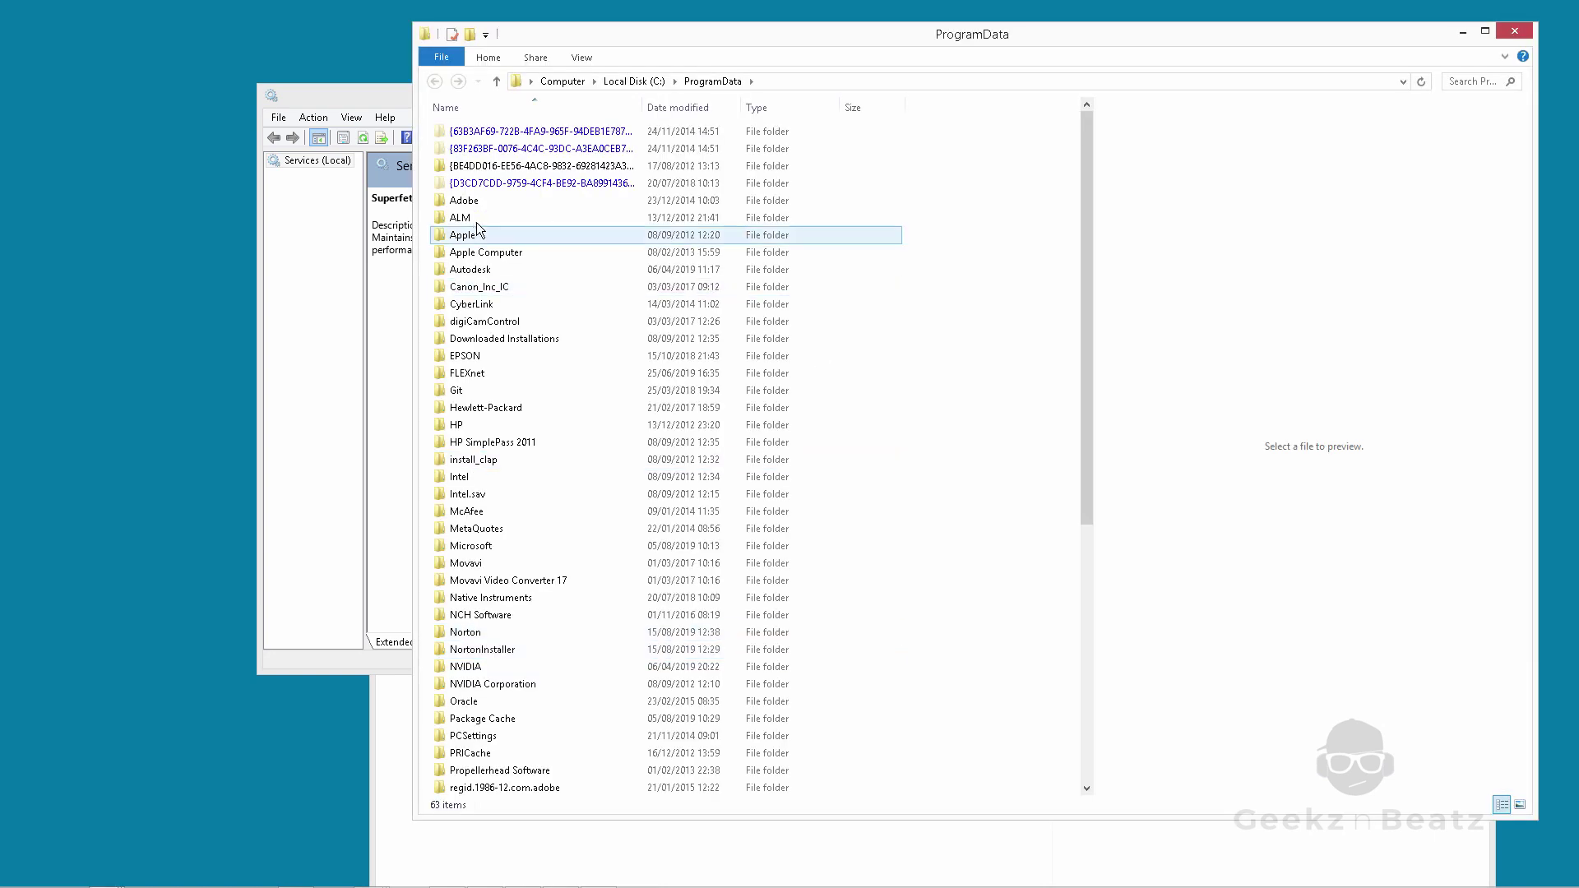
pyautogui.click(492, 651)
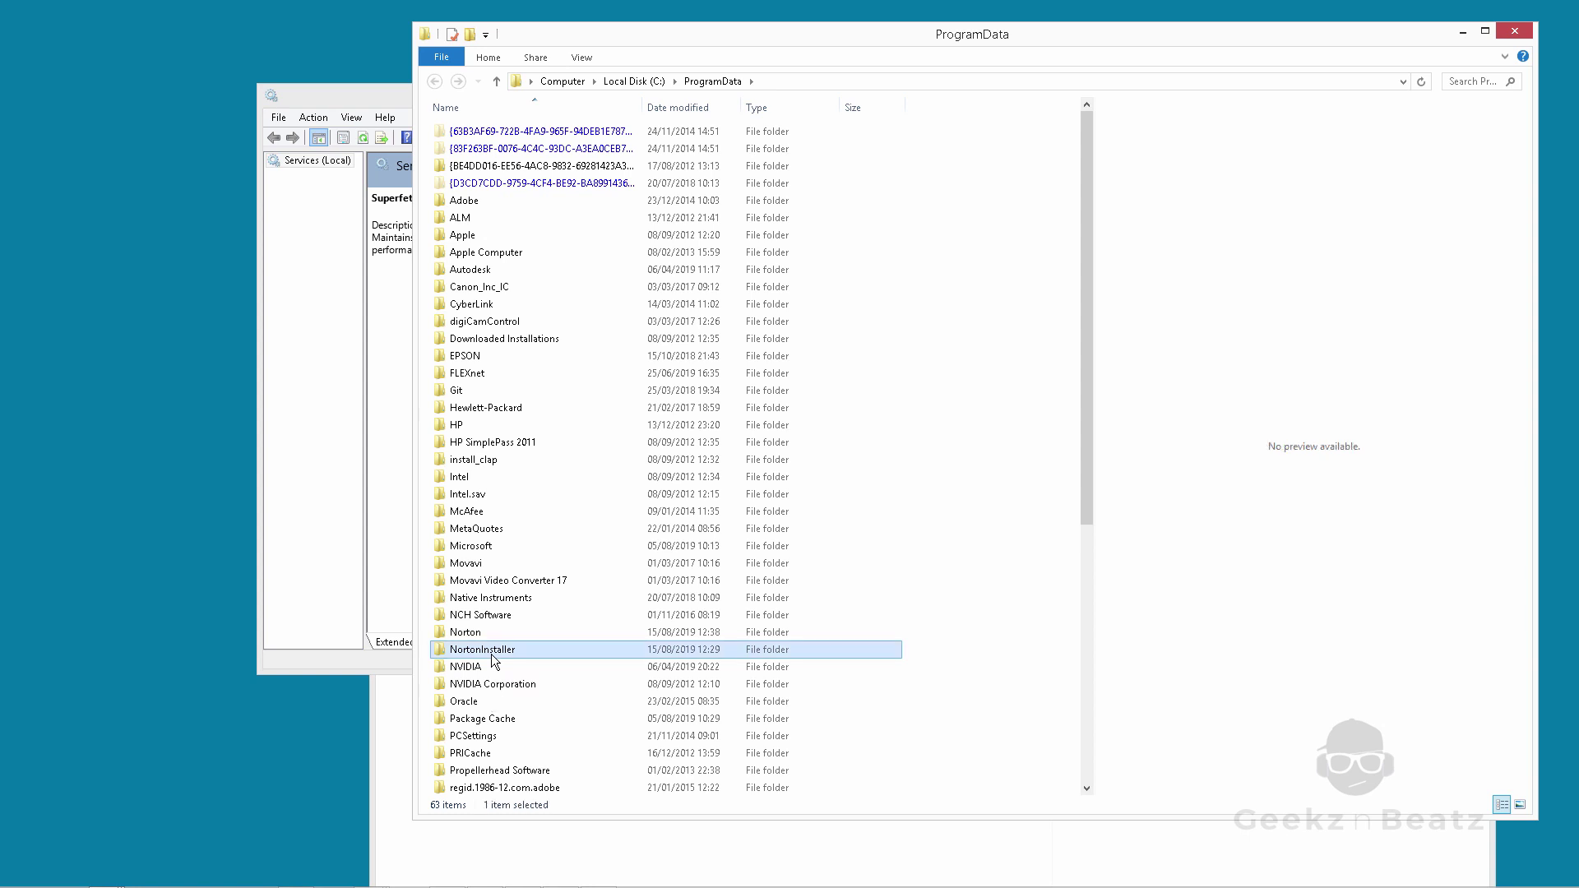
pyautogui.scroll(-4, 573, 585)
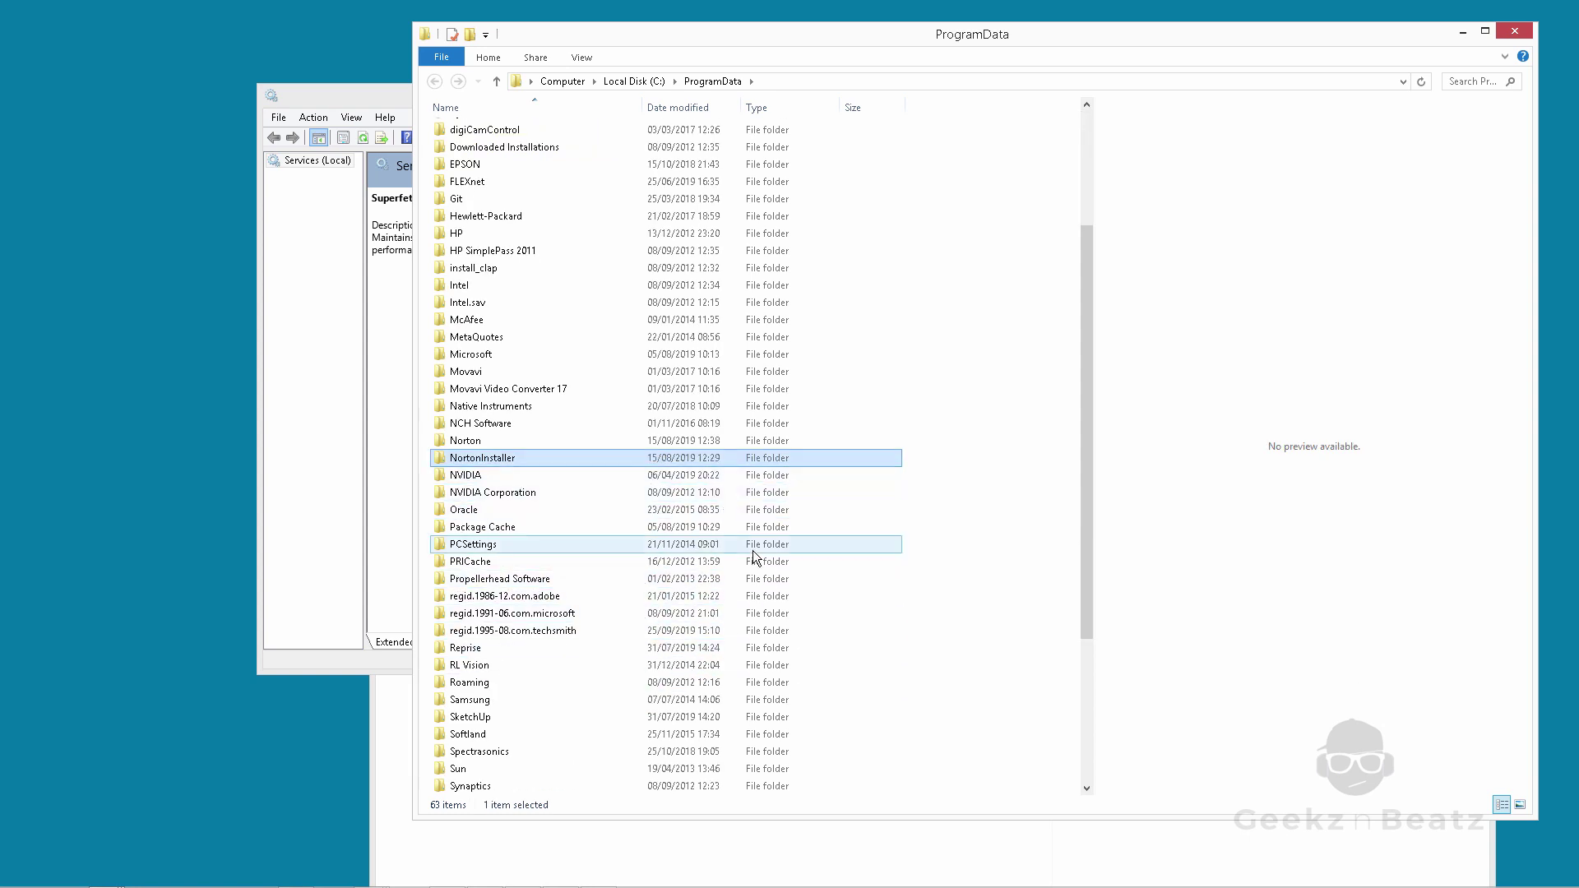
pyautogui.click(1460, 33)
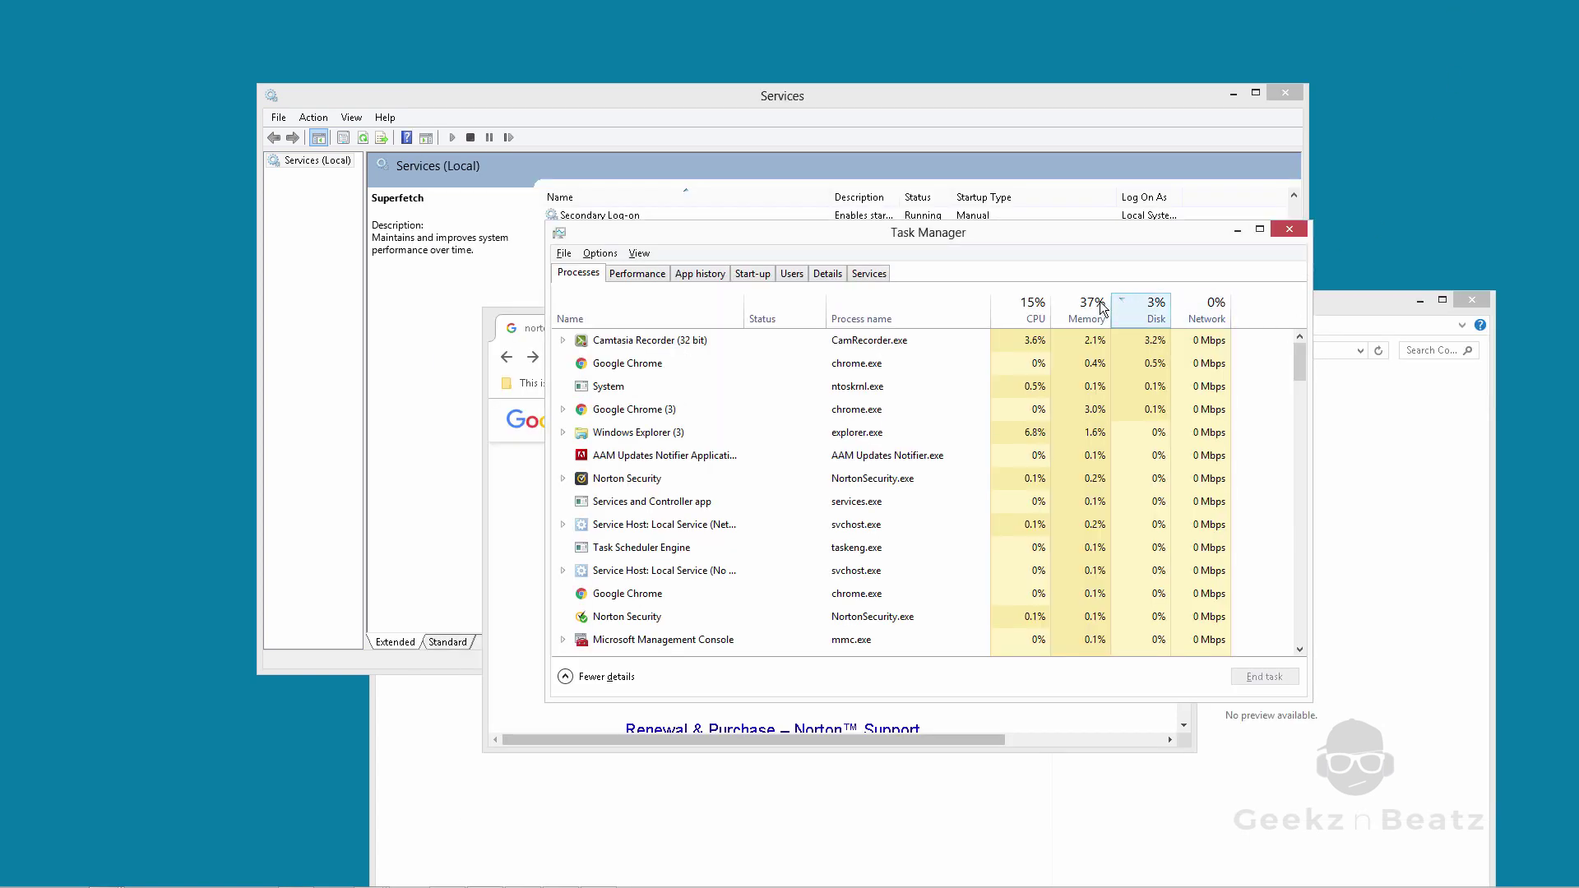